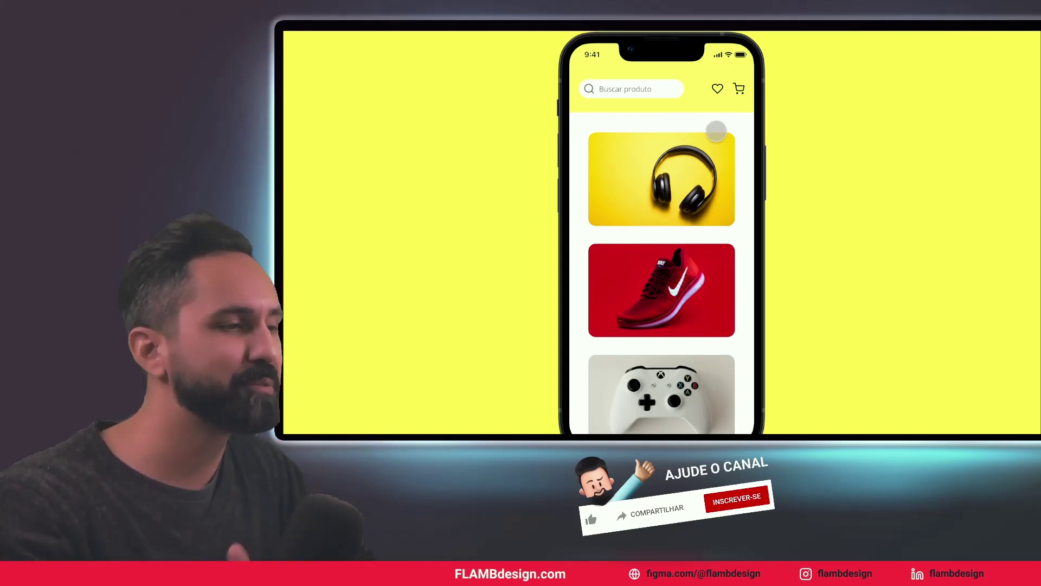
# Step: In the prototype, open the search_list overlay from the search bar, then close it with Cancelar
pyautogui.scroll(-3, 623, 111)
pyautogui.scroll(3, 632, 111)
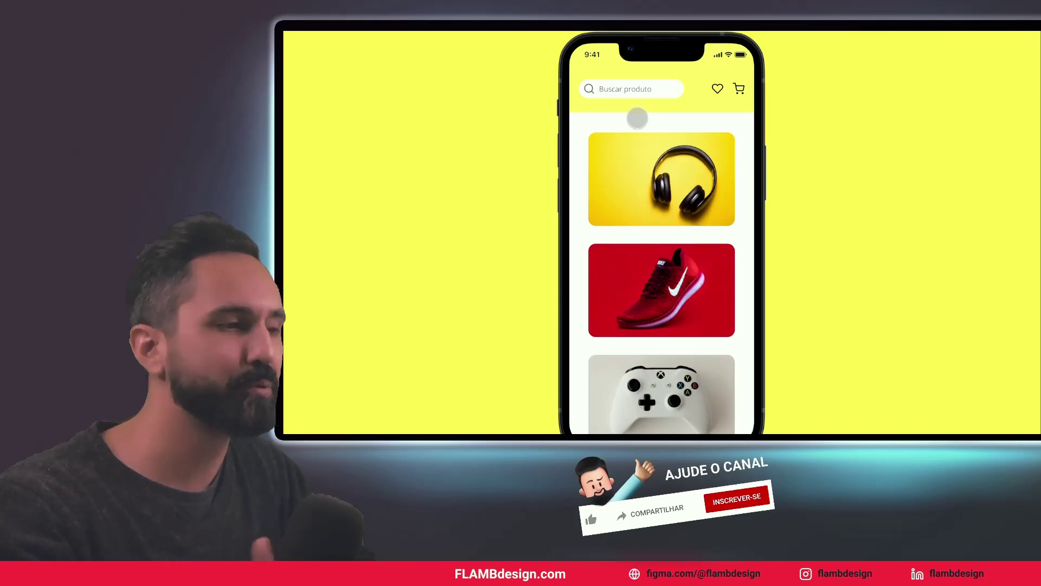
pyautogui.scroll(-5, 637, 118)
pyautogui.scroll(5, 637, 118)
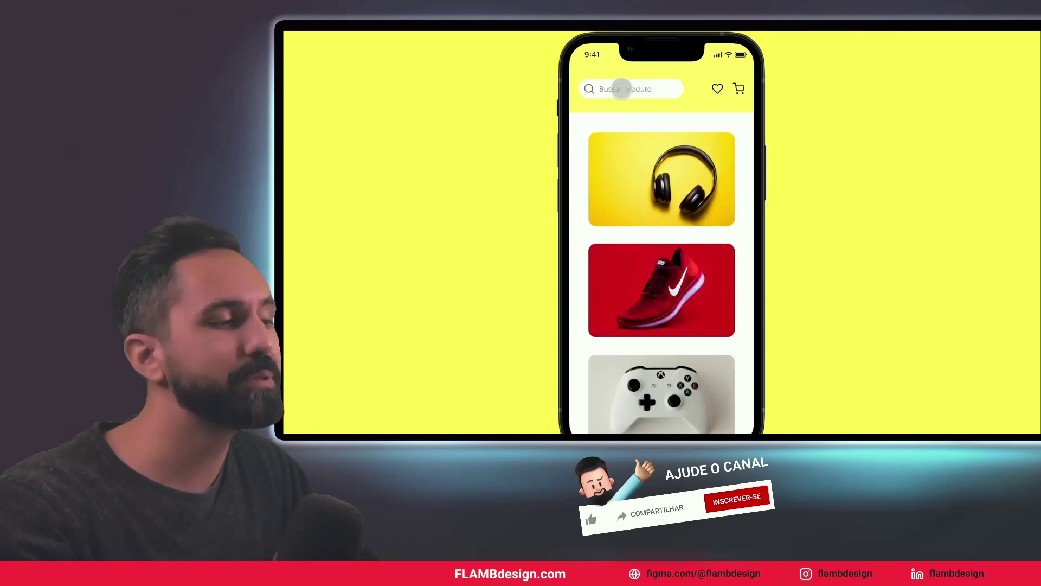
pyautogui.click(622, 89)
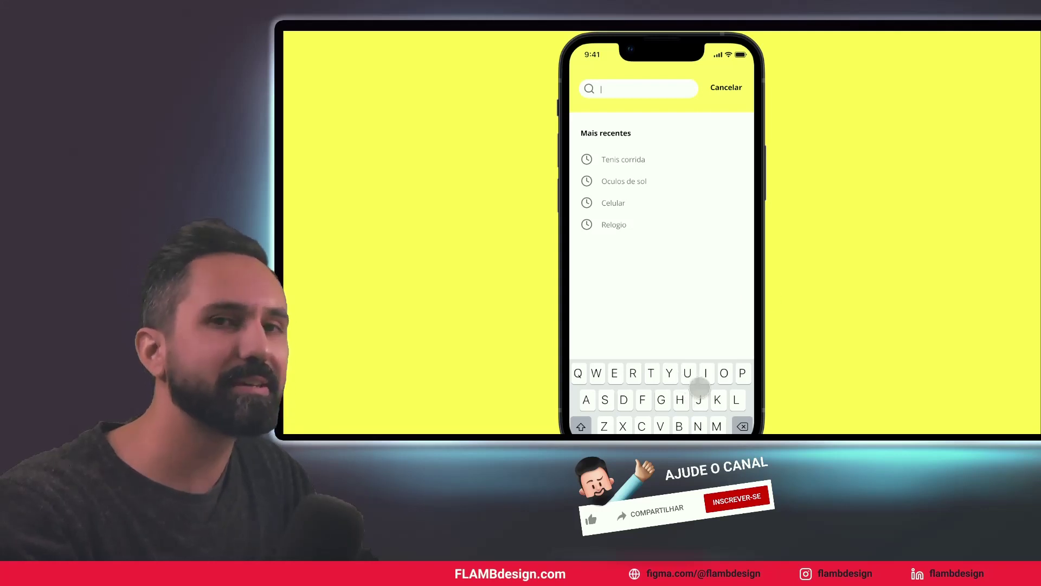
pyautogui.click(725, 86)
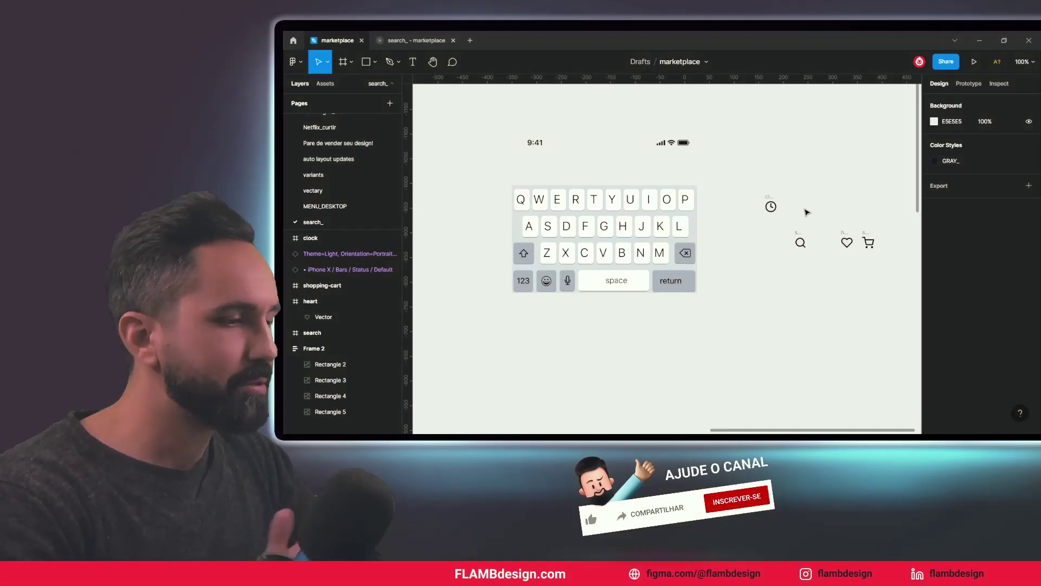
pyautogui.click(674, 149)
pyautogui.click(672, 243)
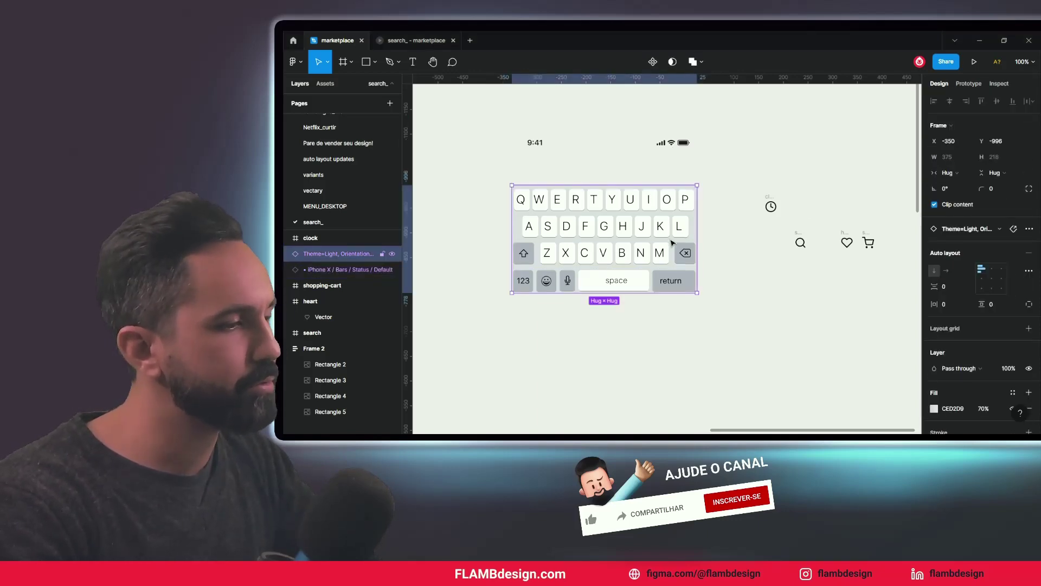
pyautogui.click(678, 148)
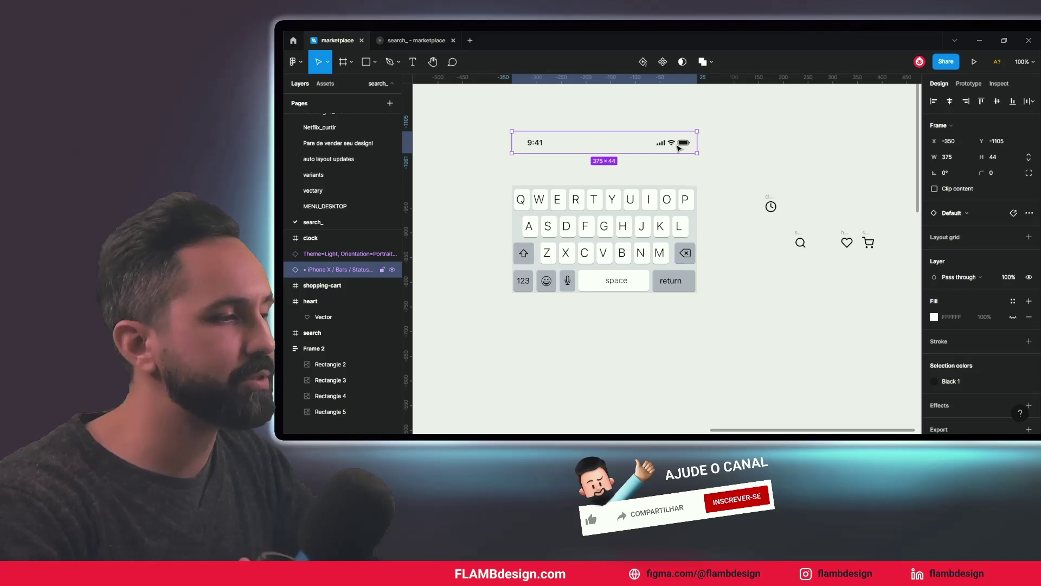
pyautogui.click(673, 187)
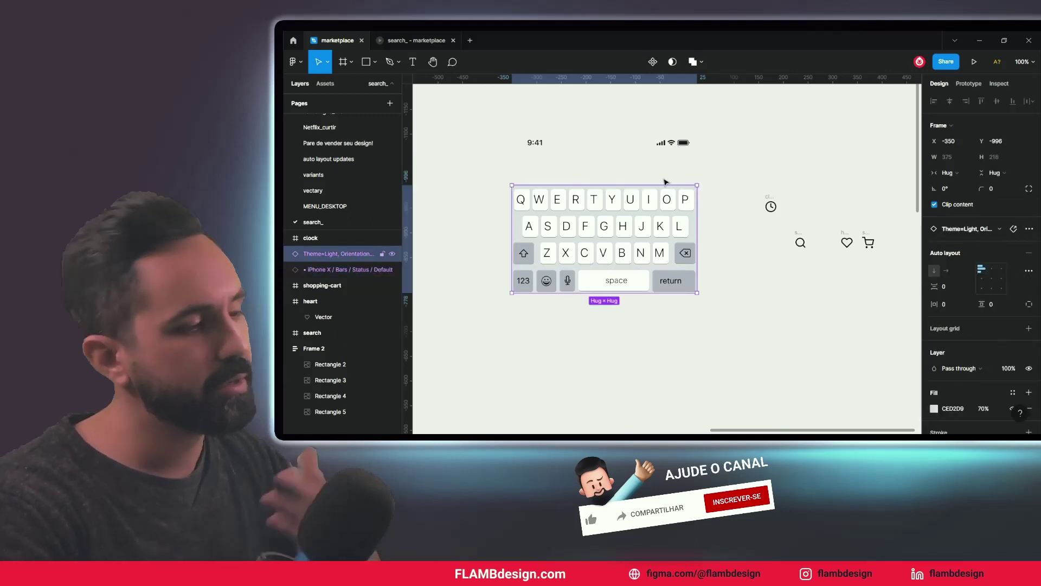
pyautogui.click(673, 148)
pyautogui.click(756, 178)
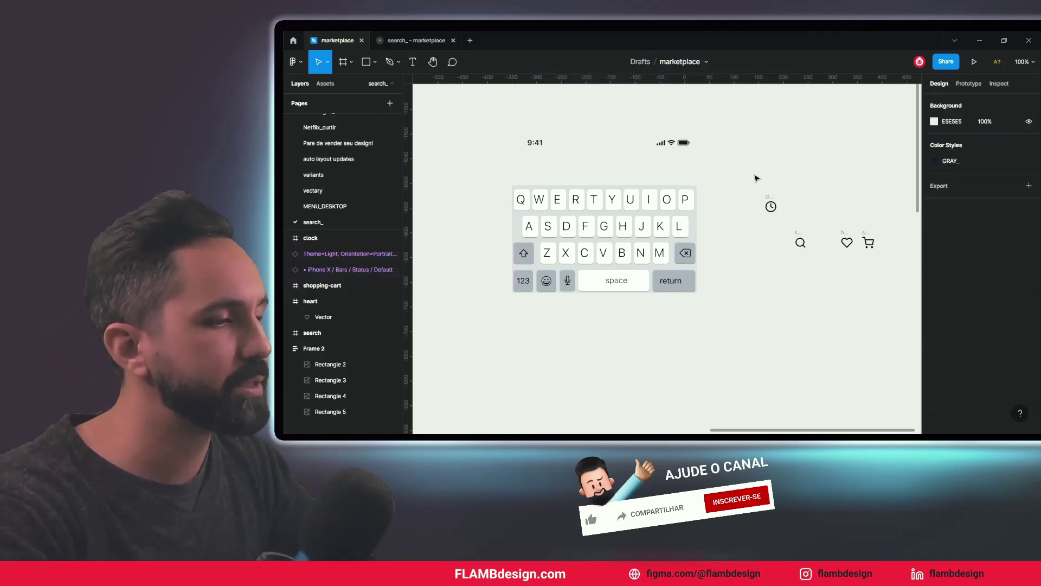
pyautogui.moveTo(754, 178); pyautogui.dragTo(883, 287)
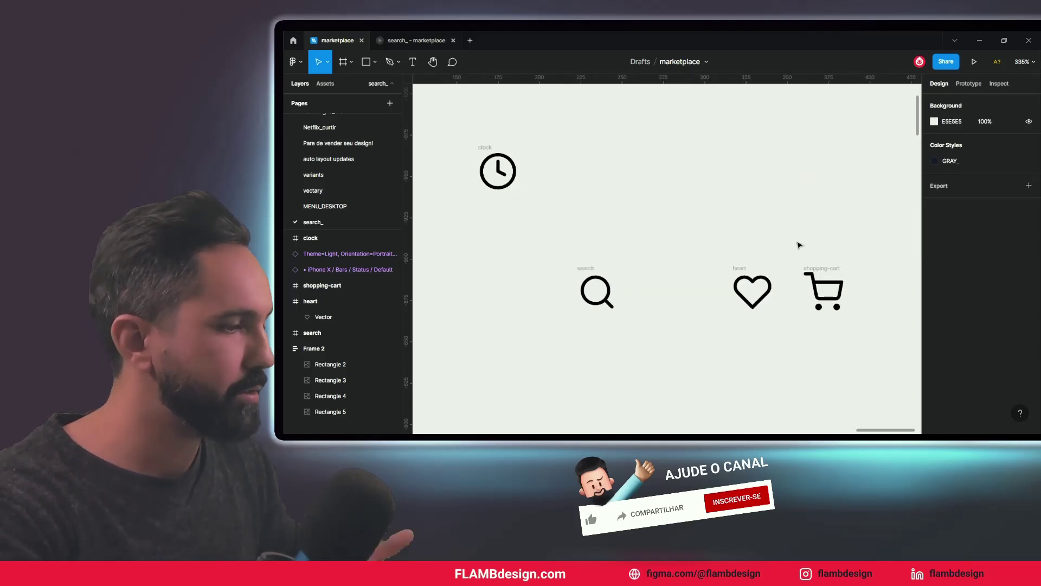
pyautogui.click(301, 69)
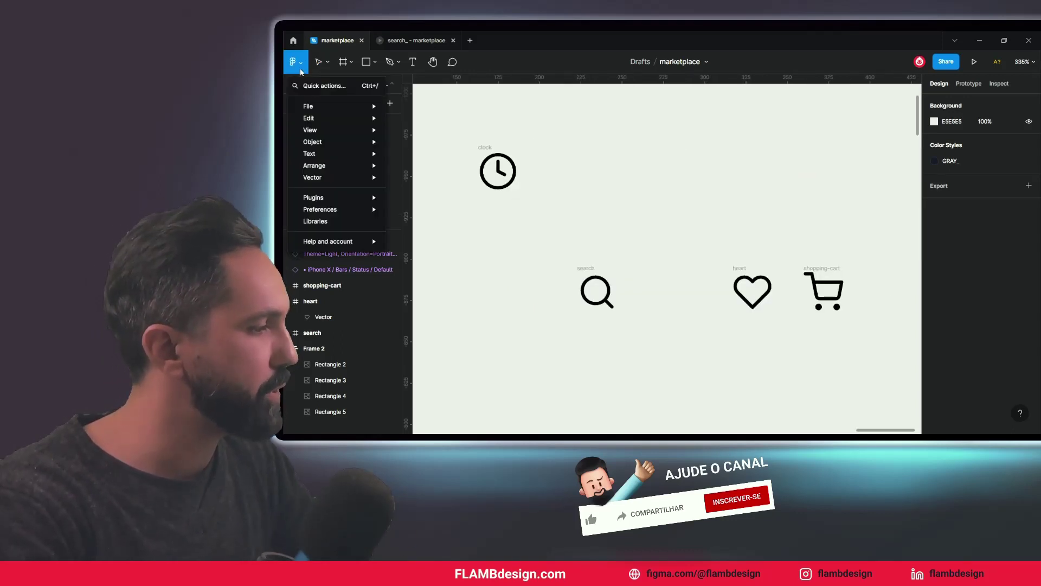
pyautogui.moveTo(335, 196)
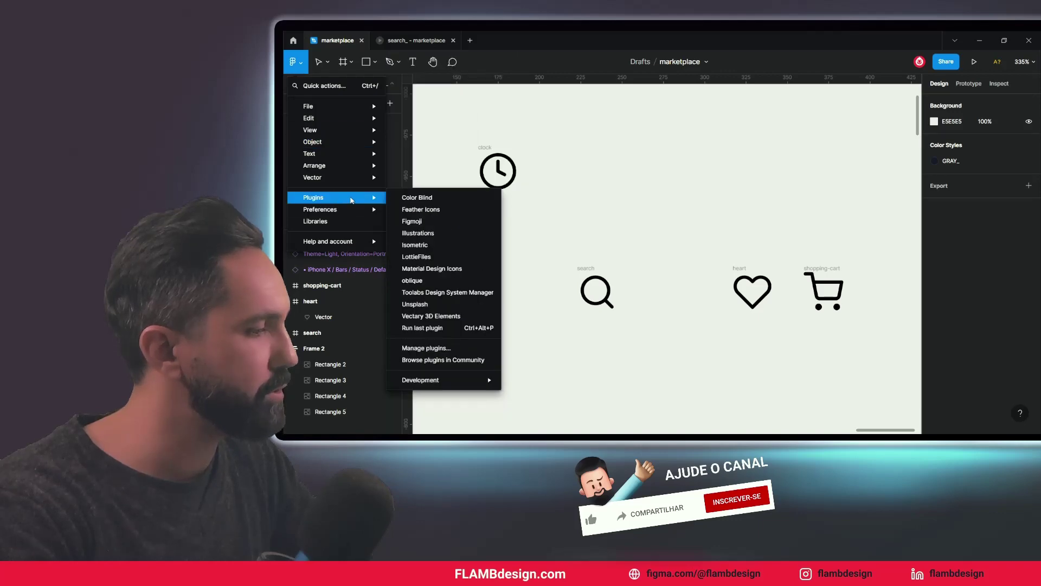
pyautogui.click(659, 207)
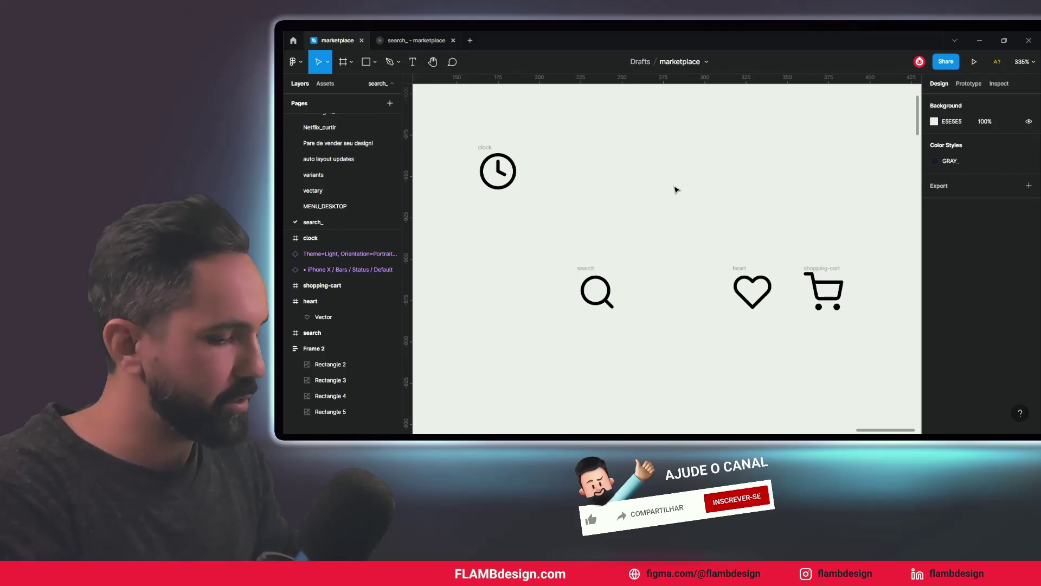
pyautogui.press('-')
pyautogui.press('-')
pyautogui.press('-')
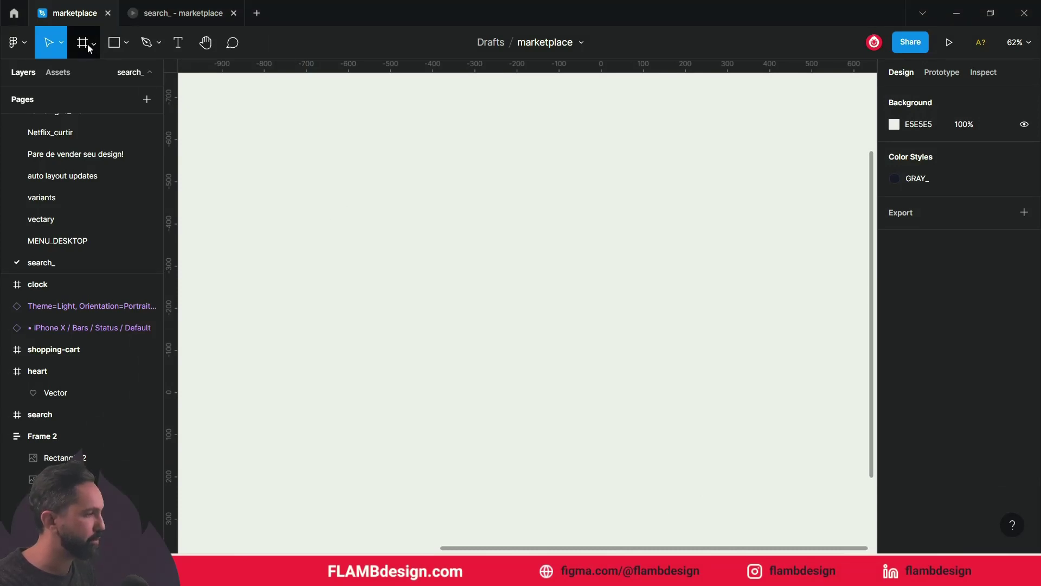
# Step: Add a blank 375×812 iPhone 11 Pro / X frame to the search_ page
pyautogui.press('f')
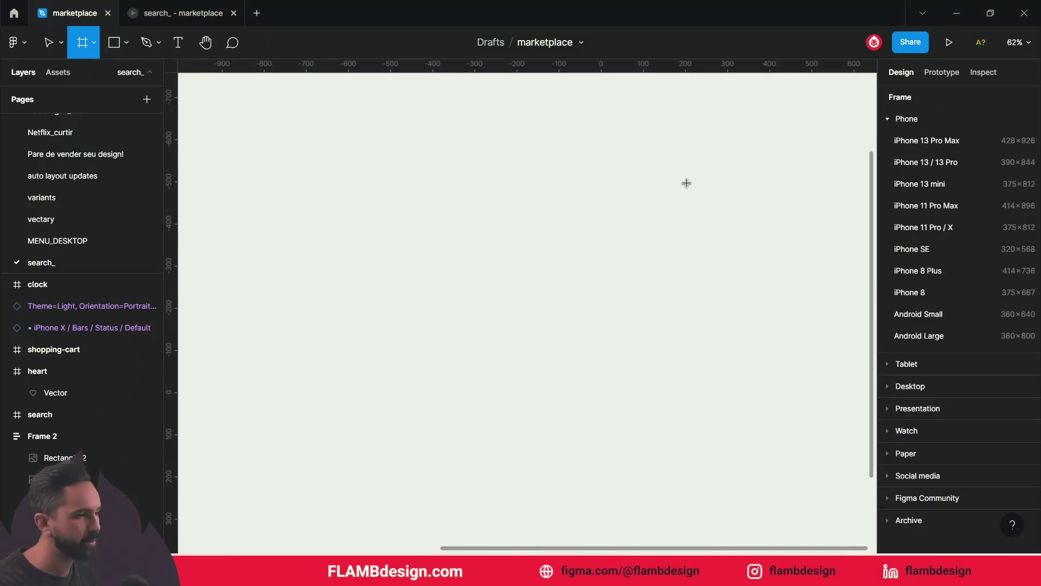
pyautogui.click(948, 232)
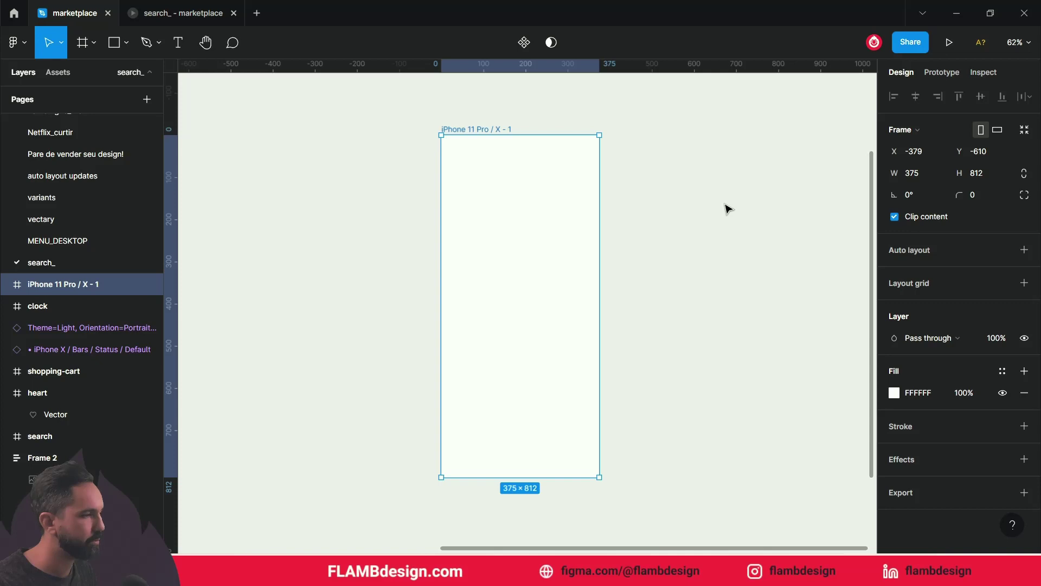
pyautogui.click(331, 238)
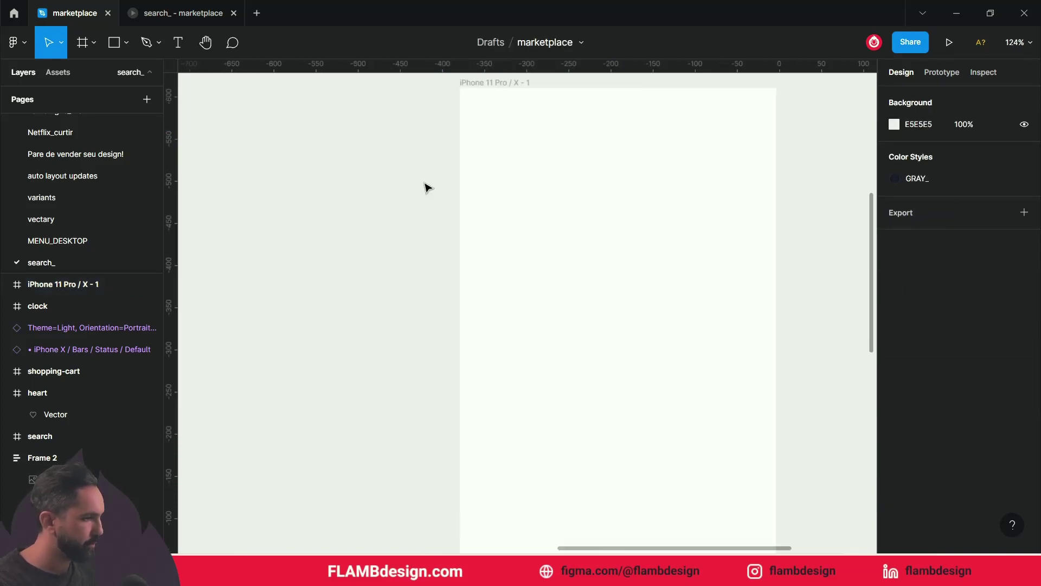
pyautogui.scroll(3, 425, 186)
# Step: Draw a rectangle about 119 px tall across the frame's top and fill it light yellow FCFF6E
pyautogui.press('r')
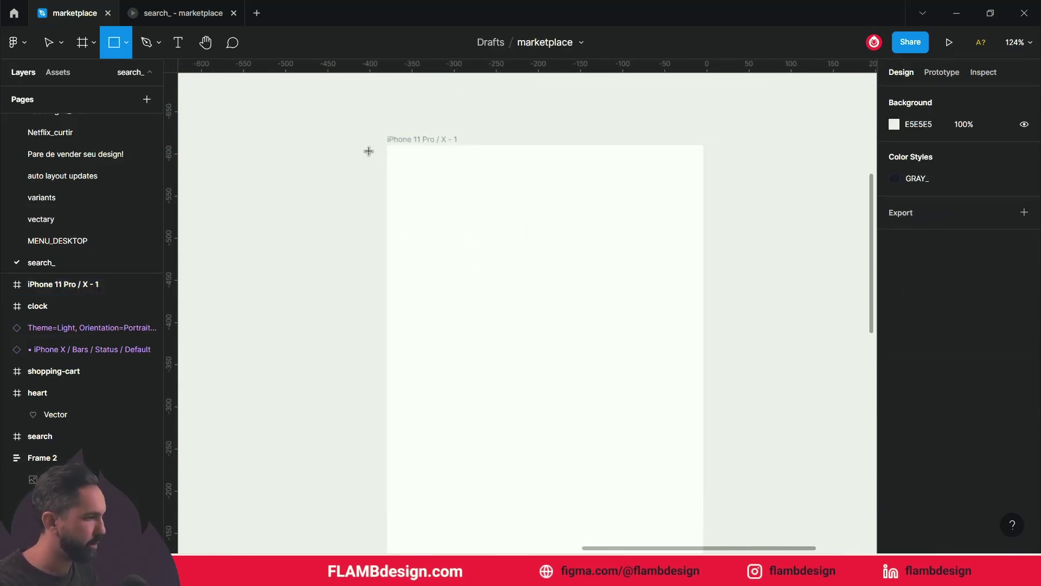
pyautogui.moveTo(378, 141); pyautogui.dragTo(706, 252)
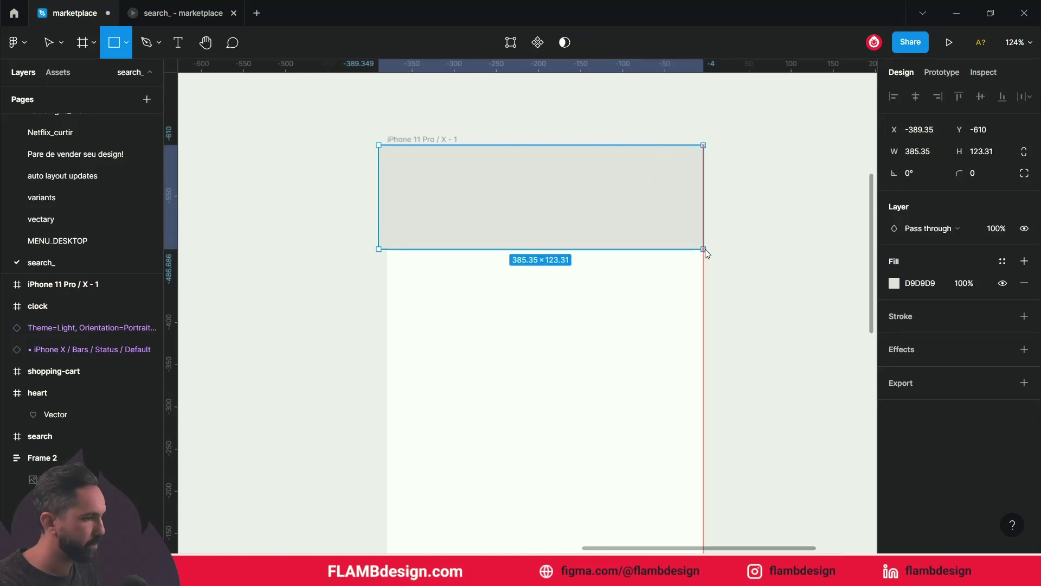
pyautogui.moveTo(706, 252); pyautogui.dragTo(705, 249)
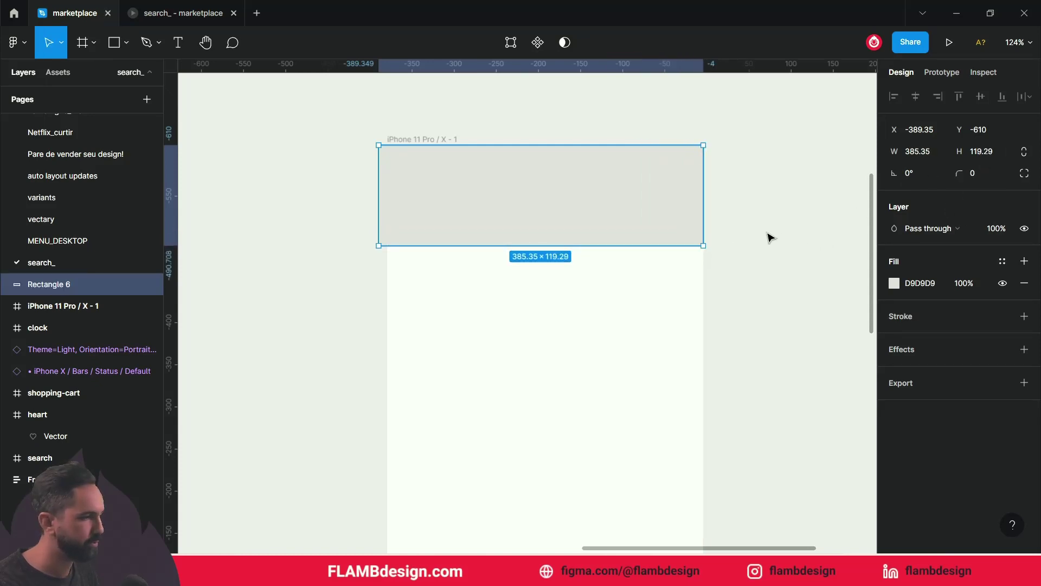
pyautogui.click(894, 284)
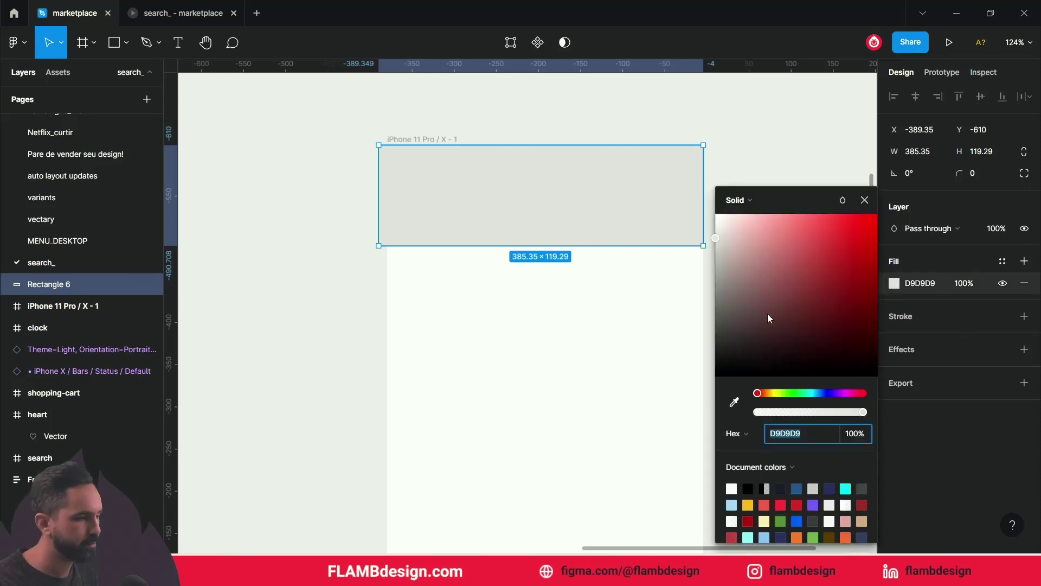
pyautogui.click(776, 393)
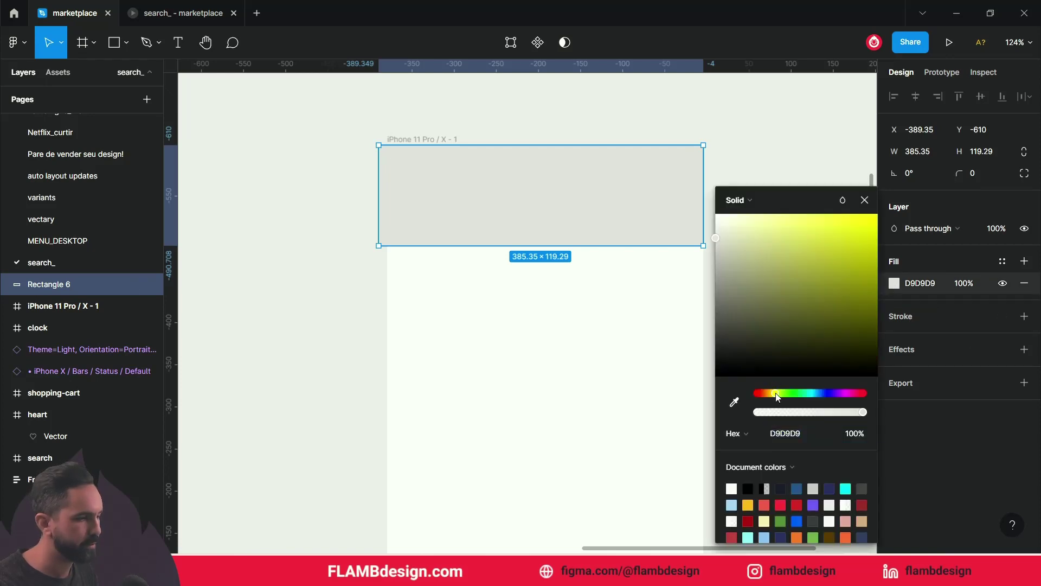
pyautogui.moveTo(800, 236); pyautogui.dragTo(792, 212)
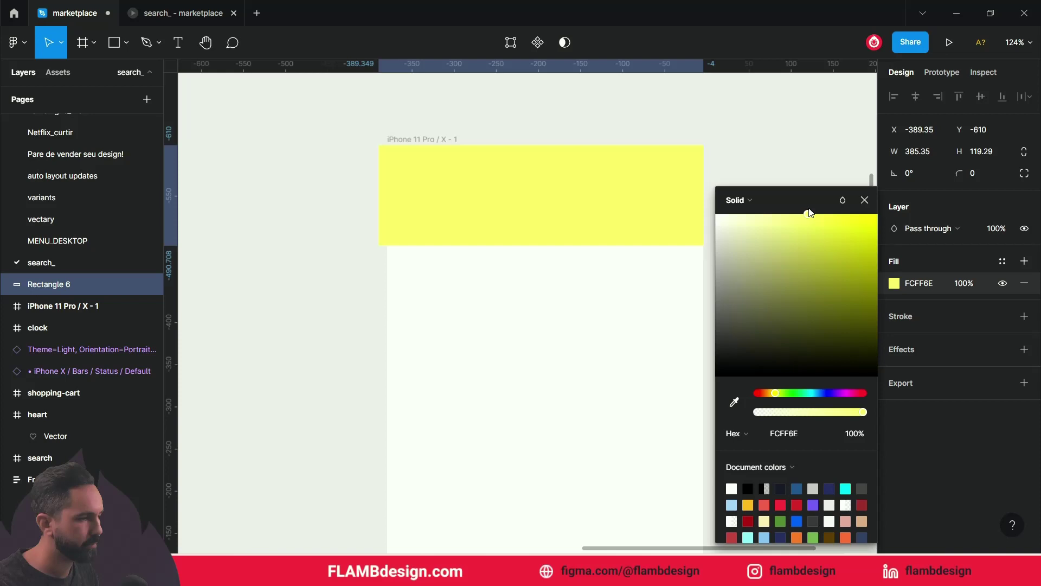
pyautogui.click(784, 120)
# Step: Narrow the yellow rectangle to 375 wide and move the status bar into the frame
pyautogui.click(577, 181)
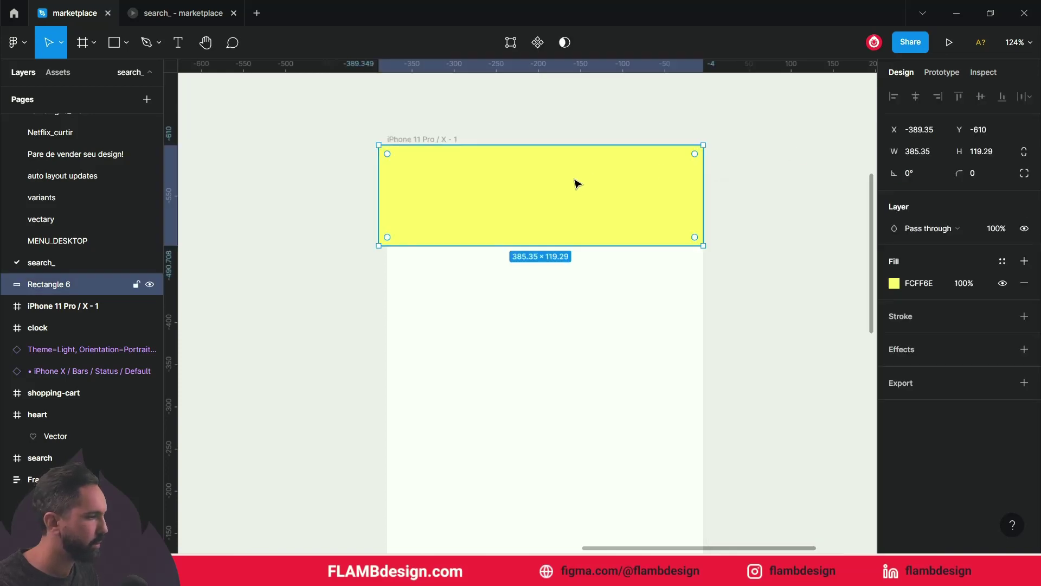
pyautogui.moveTo(374, 182); pyautogui.dragTo(385, 184)
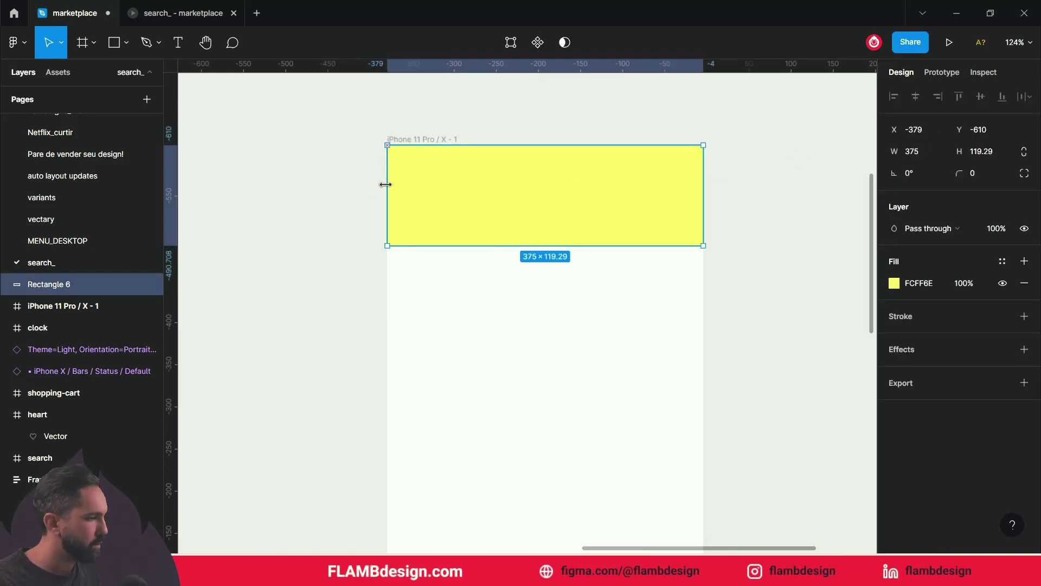
pyautogui.click(363, 208)
pyautogui.click(506, 216)
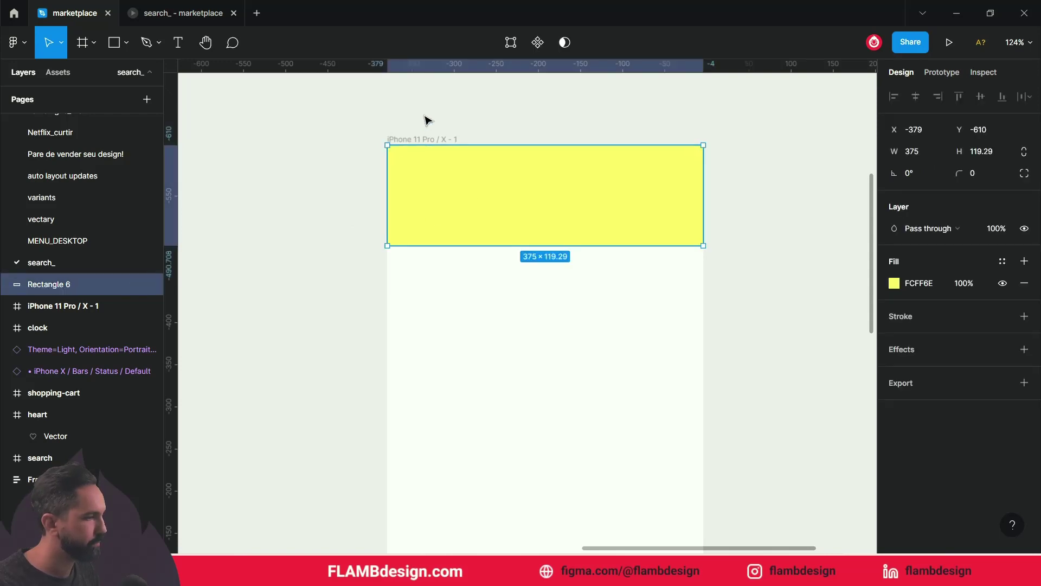
pyautogui.click(444, 124)
pyautogui.moveTo(515, 204)
pyautogui.mouseDown()
pyautogui.moveTo(387, 457)
pyautogui.moveTo(496, 359)
pyautogui.moveTo(469, 366)
pyautogui.mouseUp()
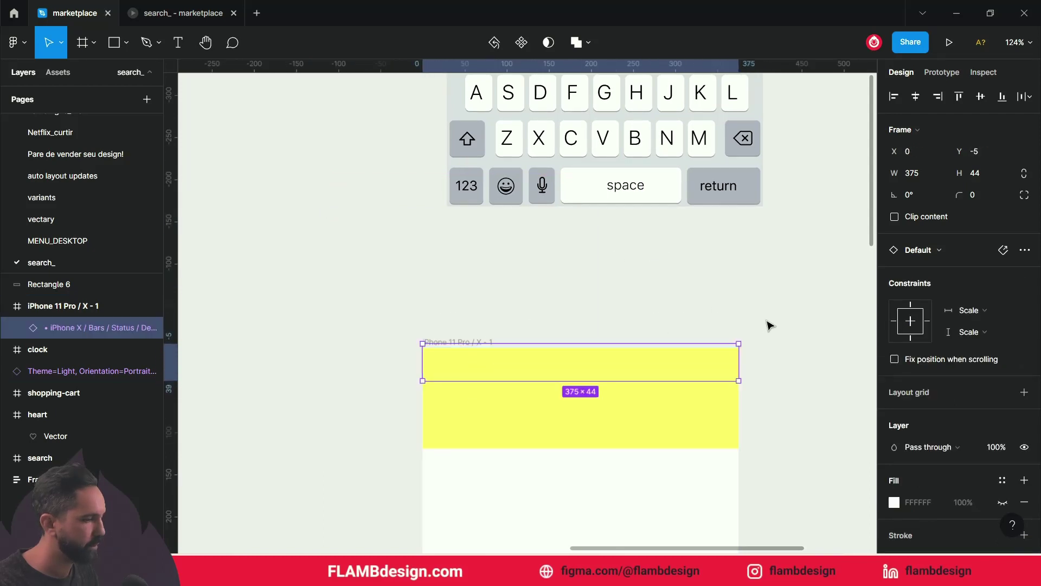
# Step: Move the yellow rectangle into the phone frame and send it behind the status bar
pyautogui.scroll(-5, 766, 271)
pyautogui.click(647, 301)
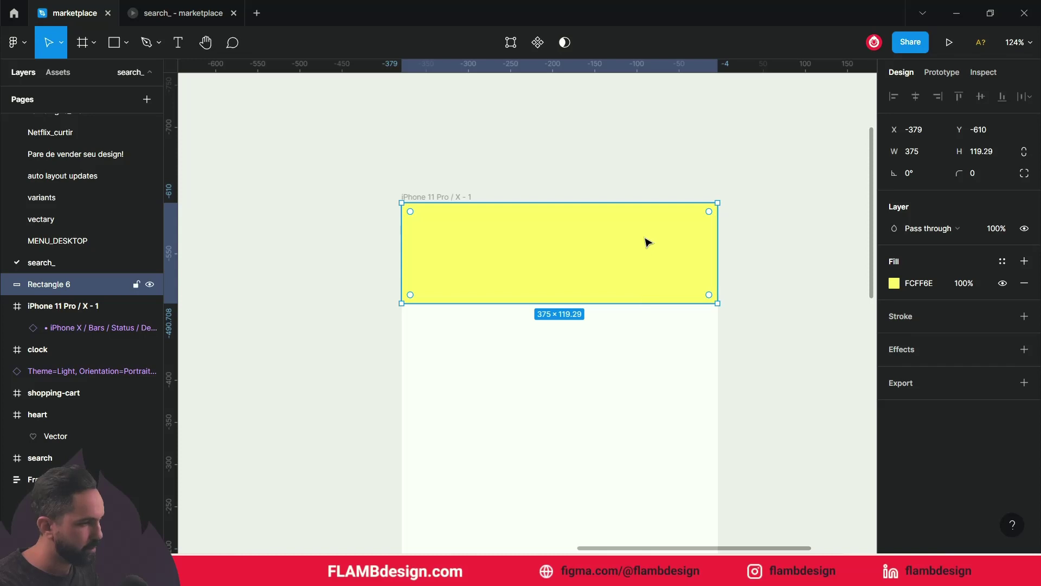
pyautogui.moveTo(646, 247)
pyautogui.mouseDown()
pyautogui.moveTo(757, 166)
pyautogui.moveTo(575, 282)
pyautogui.mouseUp()
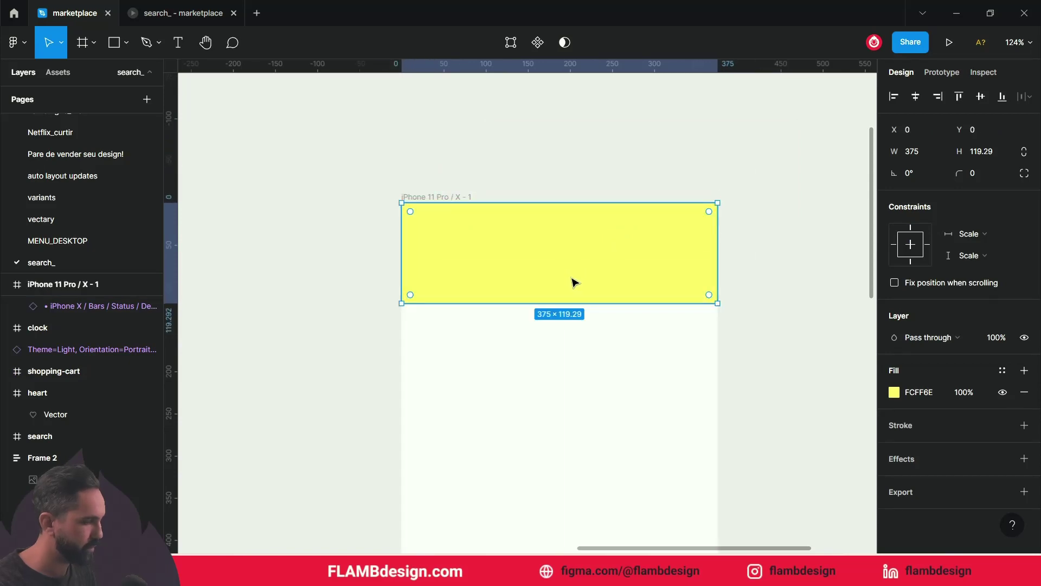
pyautogui.hotkey('ctrl', '[')
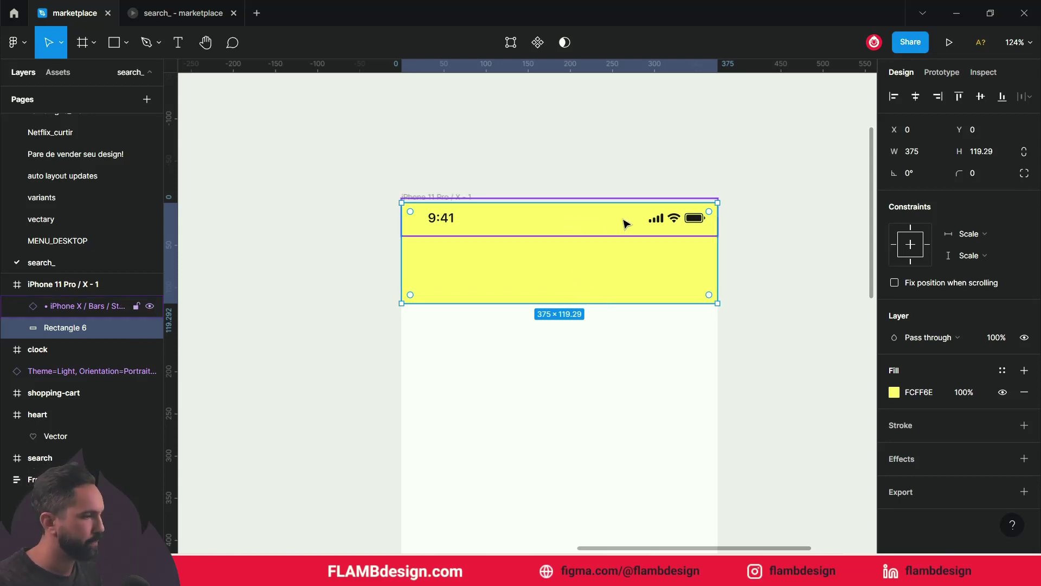
pyautogui.click(751, 227)
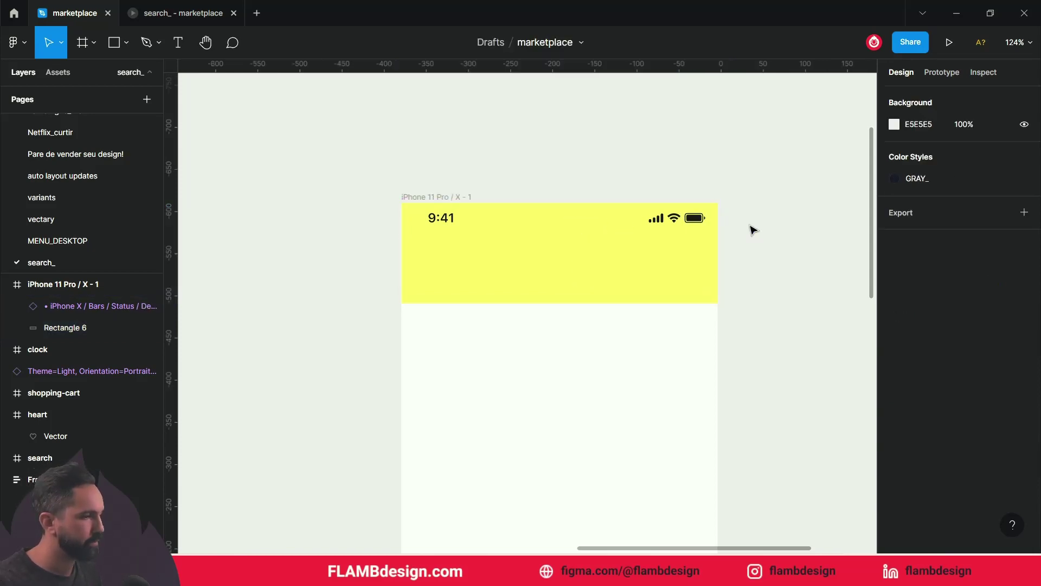
# Step: Move the status bar flush to the frame's top edge at Y 0
pyautogui.click(669, 220)
pyautogui.moveTo(668, 220); pyautogui.dragTo(677, 232)
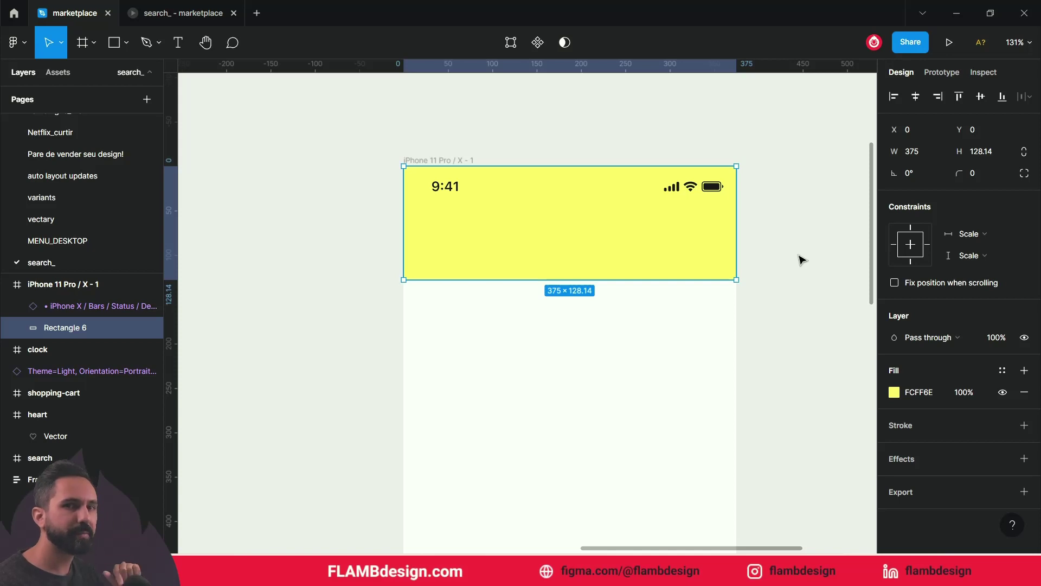
pyautogui.scroll(5, 769, 187)
pyautogui.hscroll(6, 591, 298)
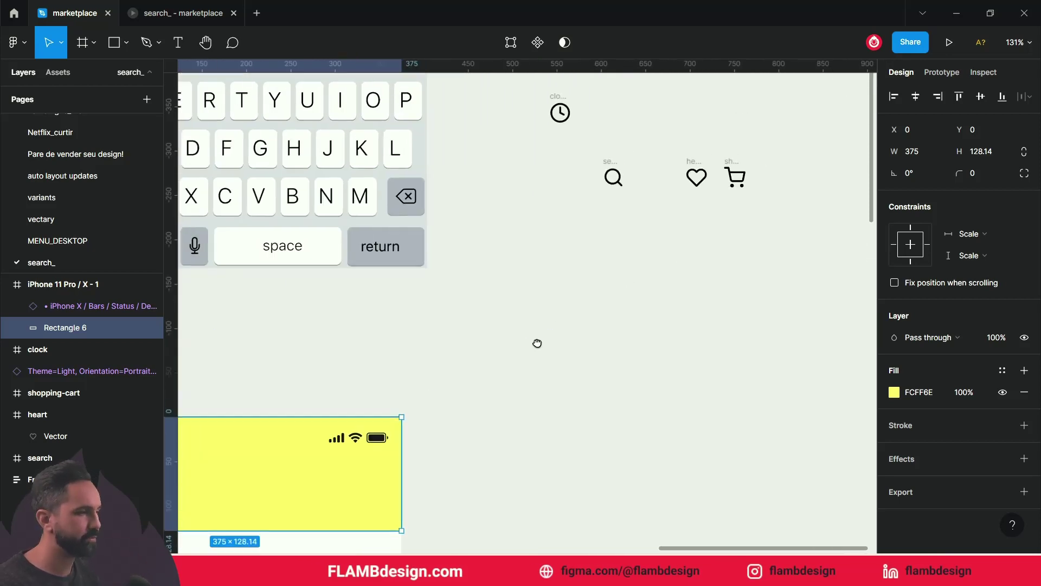
# Step: Drag the search icon out beside the phone frame
pyautogui.moveTo(594, 177)
pyautogui.mouseDown()
pyautogui.moveTo(489, 407)
pyautogui.moveTo(667, 158)
pyautogui.mouseUp()
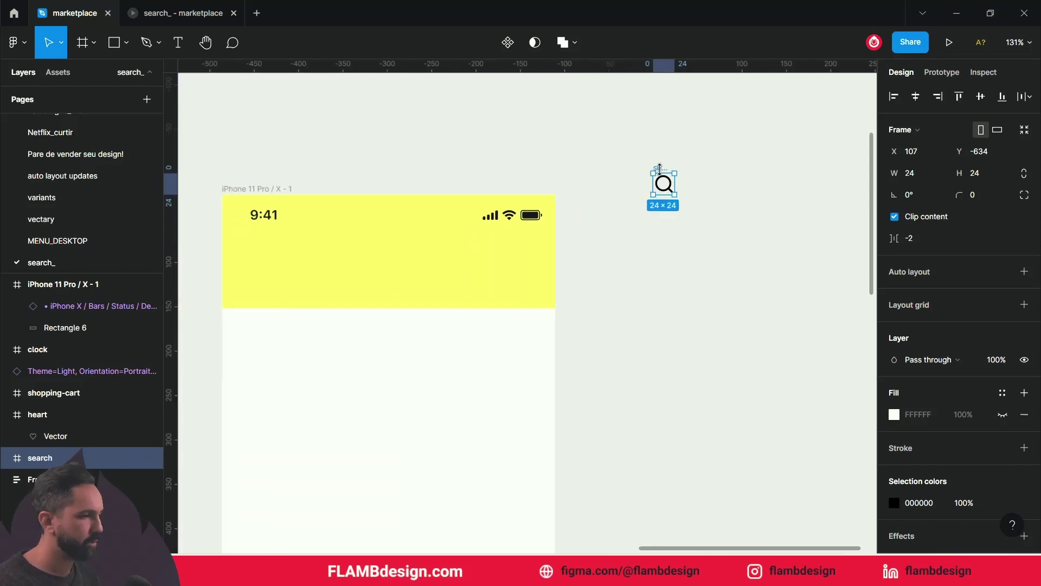
pyautogui.click(692, 162)
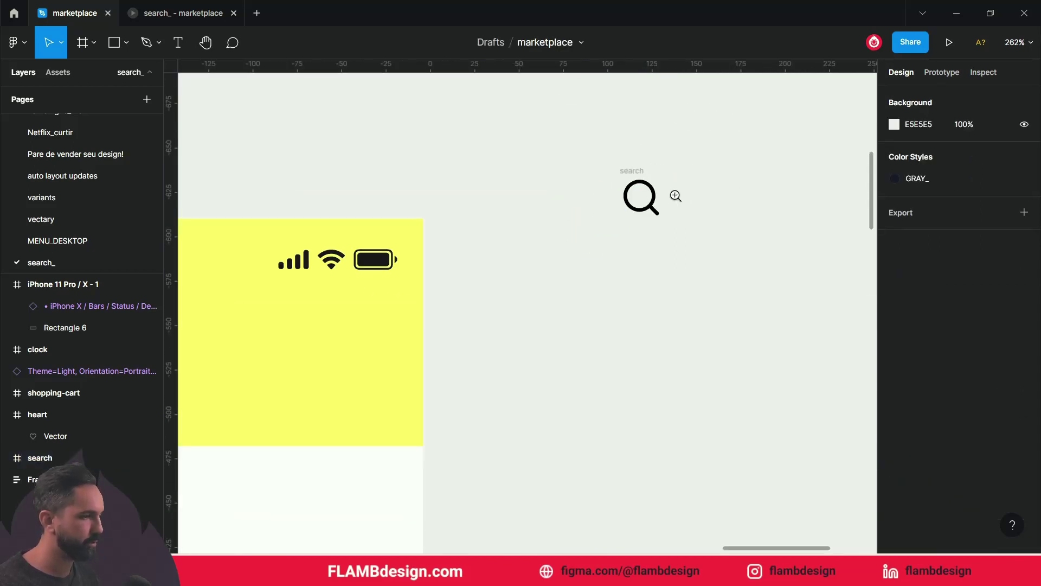
pyautogui.moveTo(691, 201); pyautogui.dragTo(604, 207)
# Step: Add a 'Buscar produto' text right of the search icon and select both together
pyautogui.press('t')
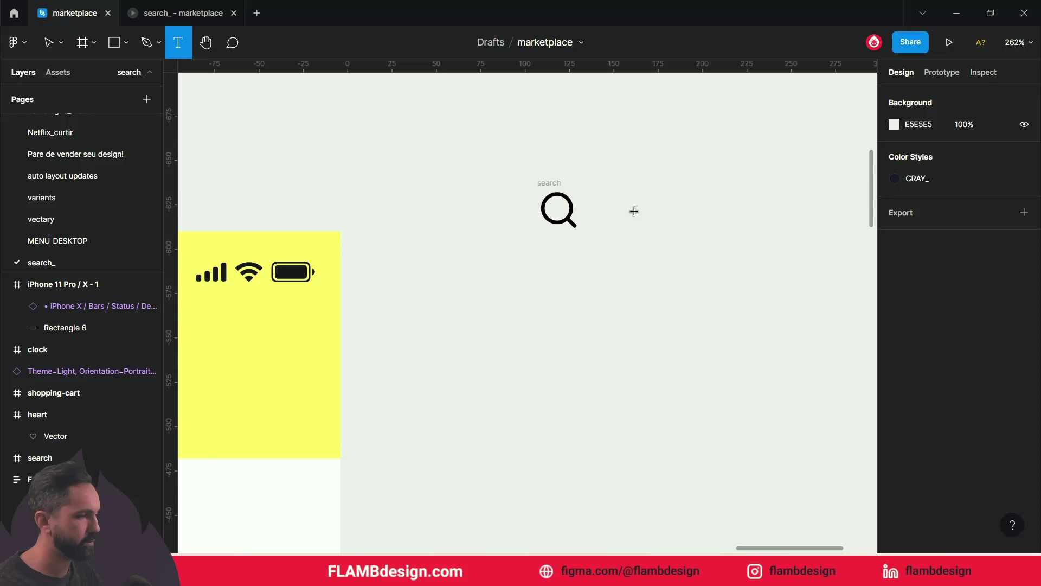
pyautogui.click(634, 208)
pyautogui.write('Buscar')
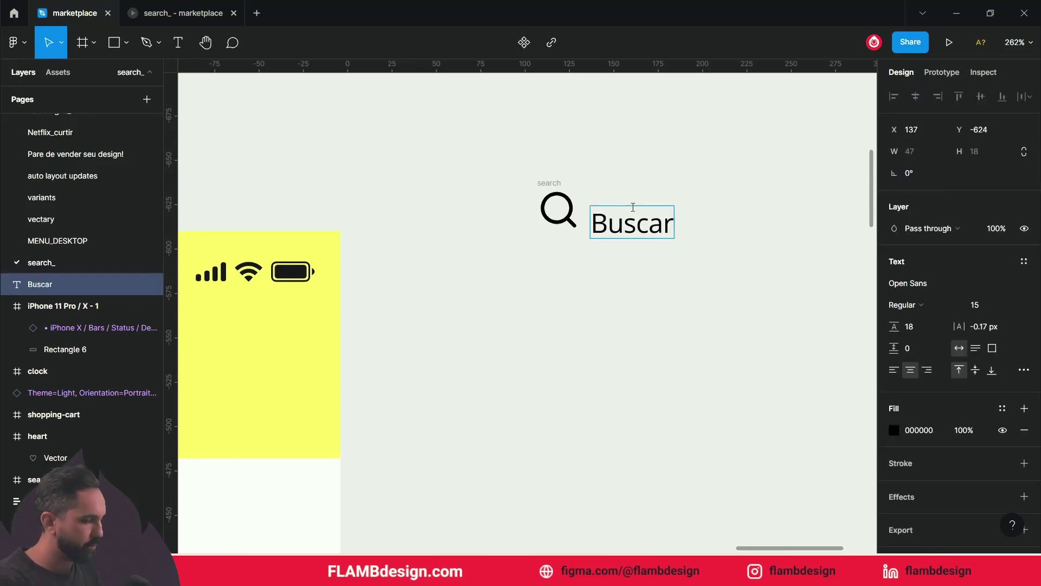
pyautogui.write(' produto')
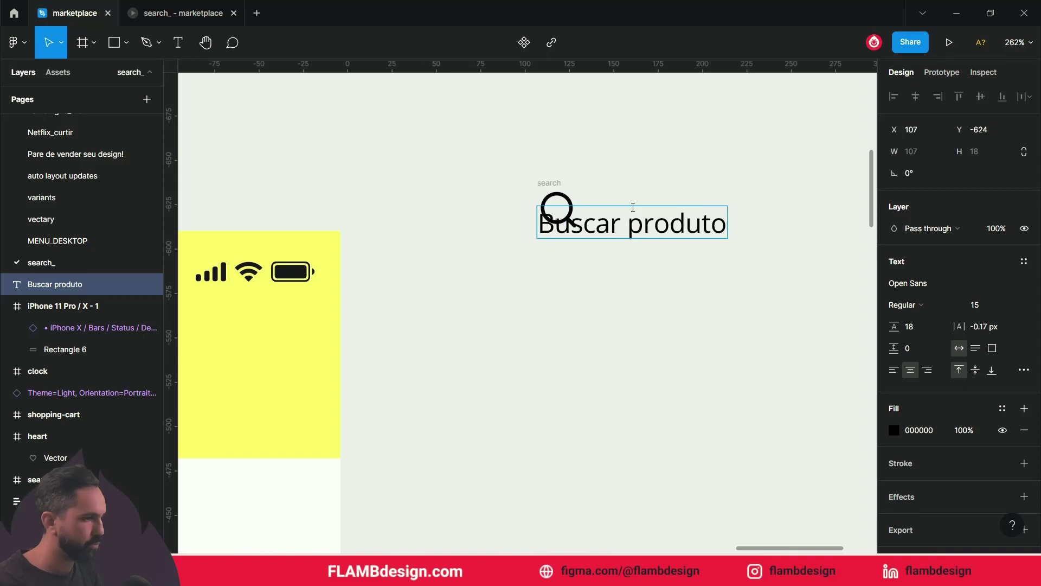
pyautogui.press('Escape')
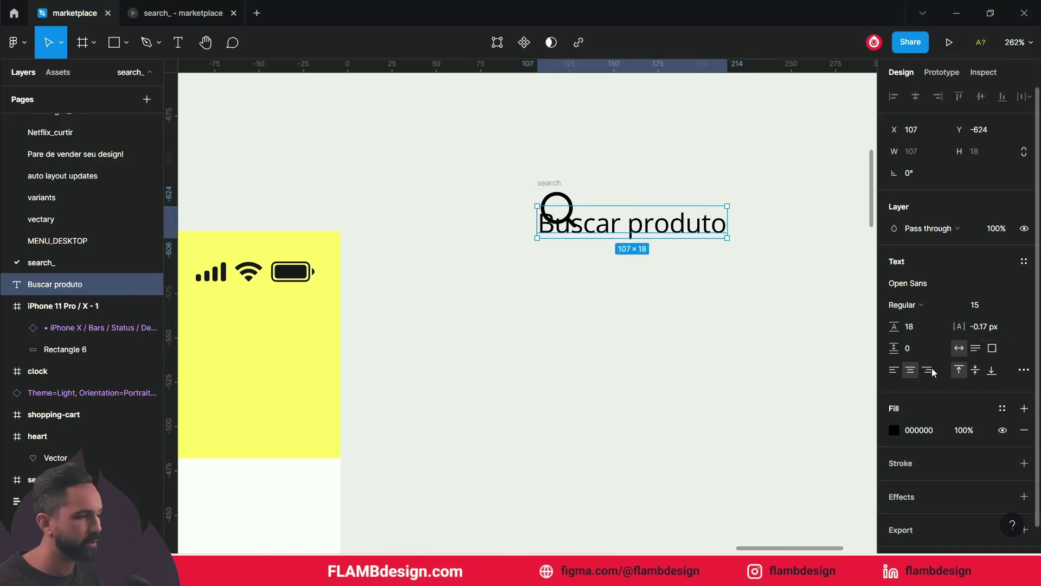
pyautogui.click(699, 281)
pyautogui.moveTo(658, 228); pyautogui.dragTo(711, 212)
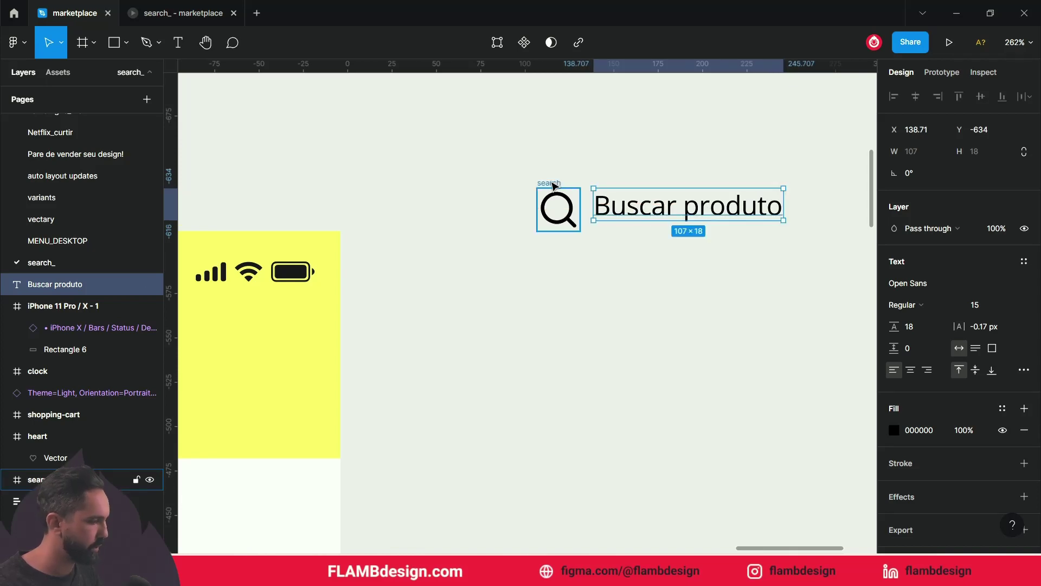
pyautogui.keyDown('shift'); pyautogui.click(553, 185); pyautogui.keyUp('shift')
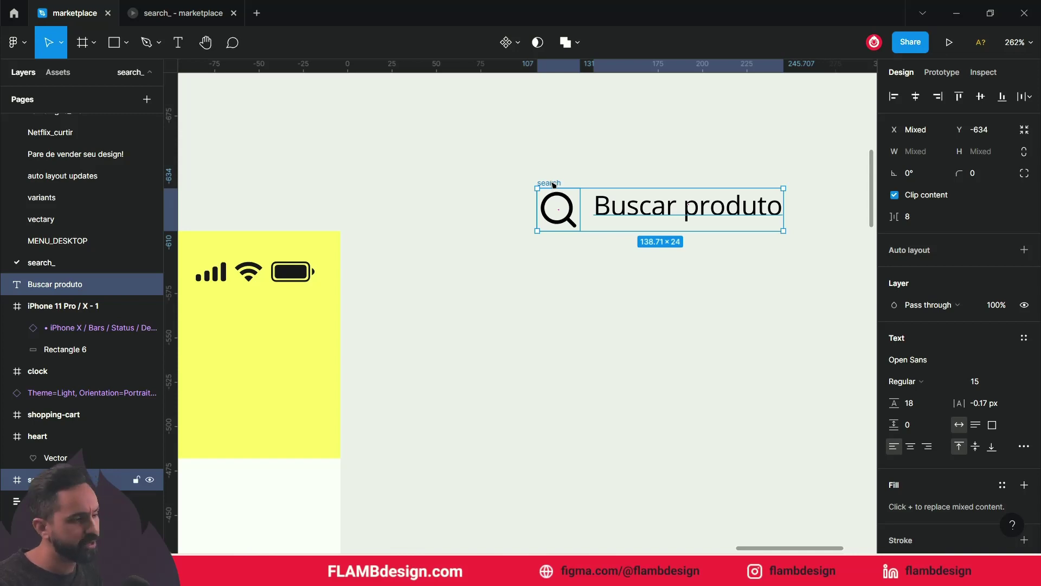
# Step: Wrap the search icon and label in an auto-layout frame, centred vertically
pyautogui.hotkey('shift', 'a')
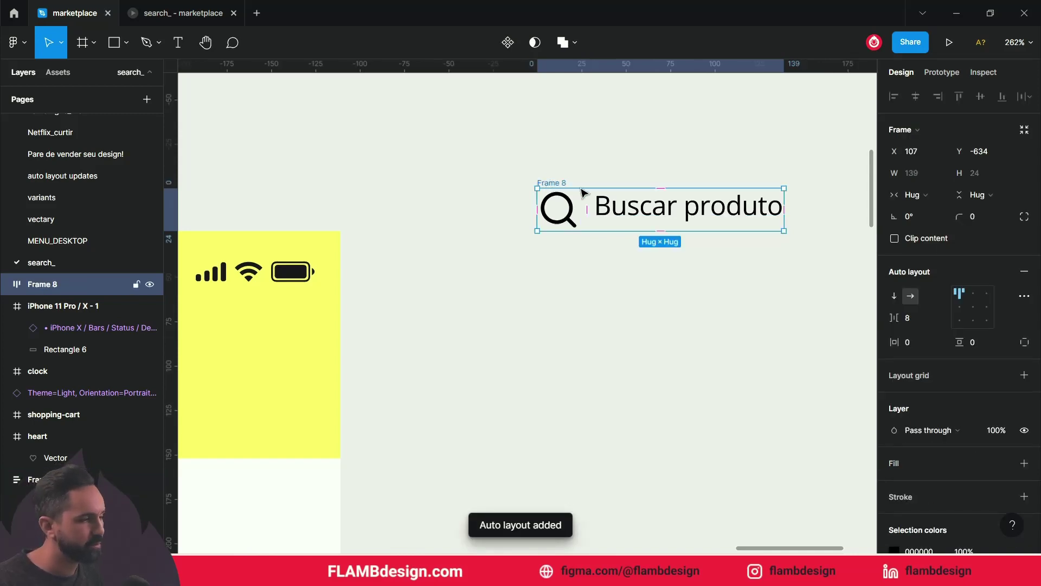
pyautogui.click(970, 307)
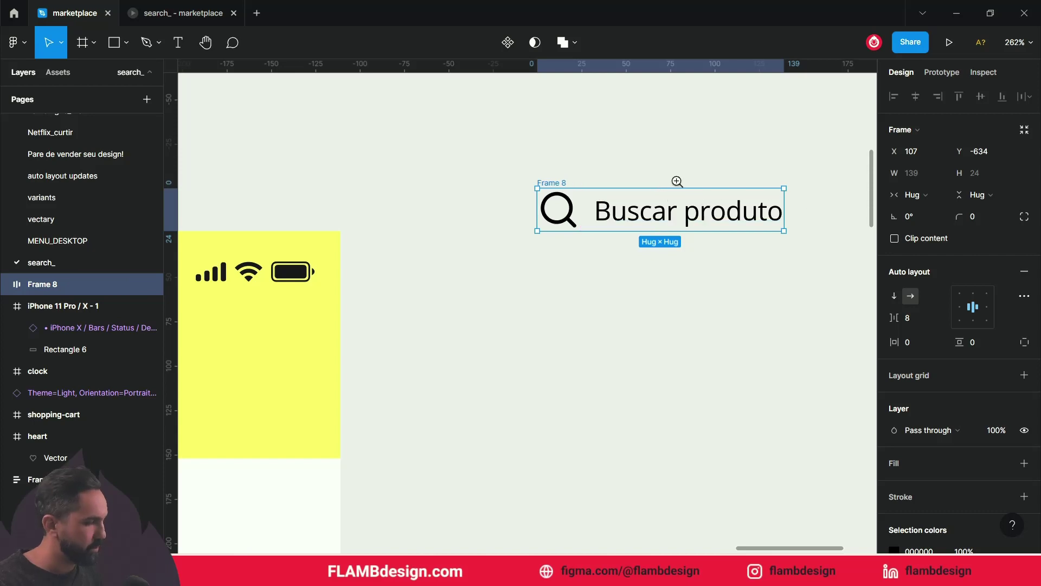
pyautogui.scroll(5, 676, 179)
pyautogui.moveTo(665, 179); pyautogui.dragTo(486, 167)
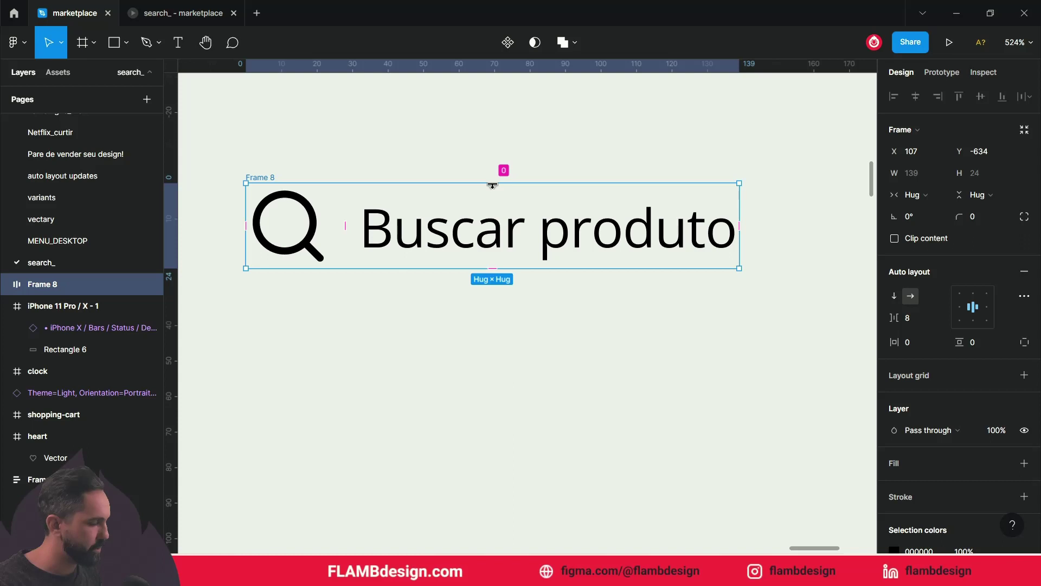
# Step: Set Frame 8's padding to 7 on all sides with 8 spacing
pyautogui.moveTo(492, 185); pyautogui.dragTo(539, 203)
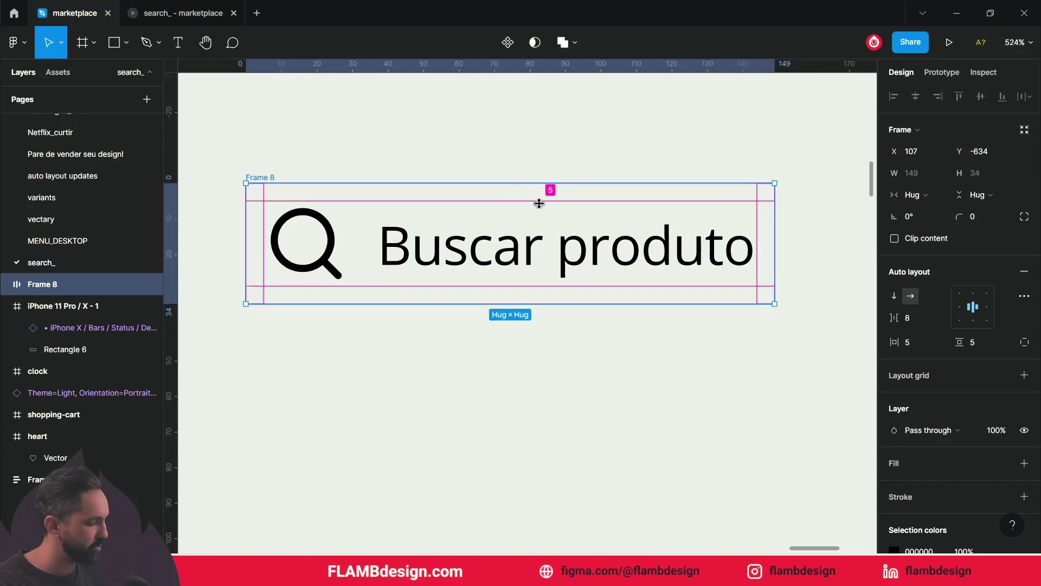
pyautogui.moveTo(545, 205); pyautogui.dragTo(557, 213)
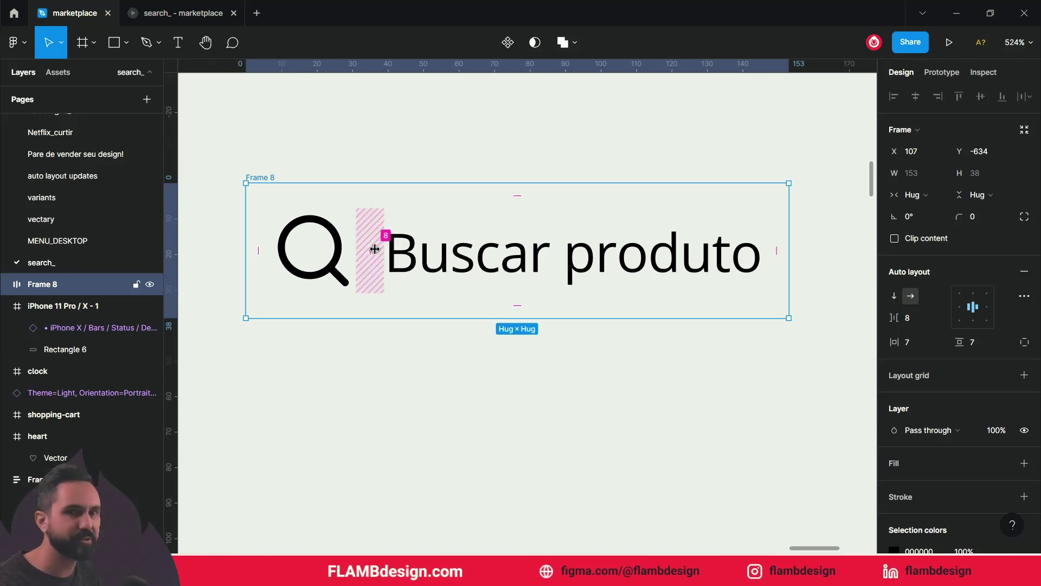
pyautogui.moveTo(375, 249); pyautogui.dragTo(377, 249)
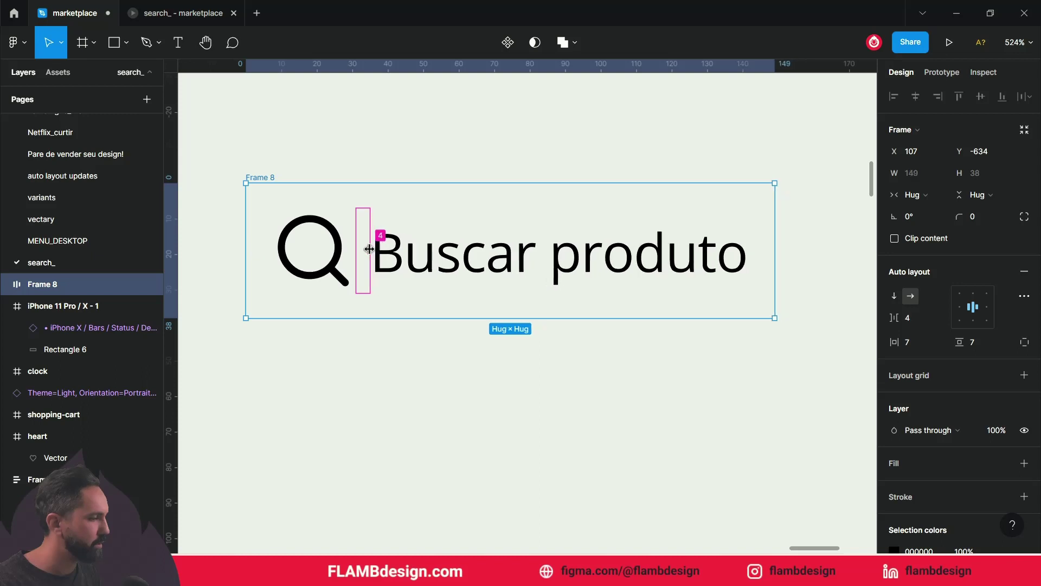
pyautogui.click(508, 369)
pyautogui.click(275, 178)
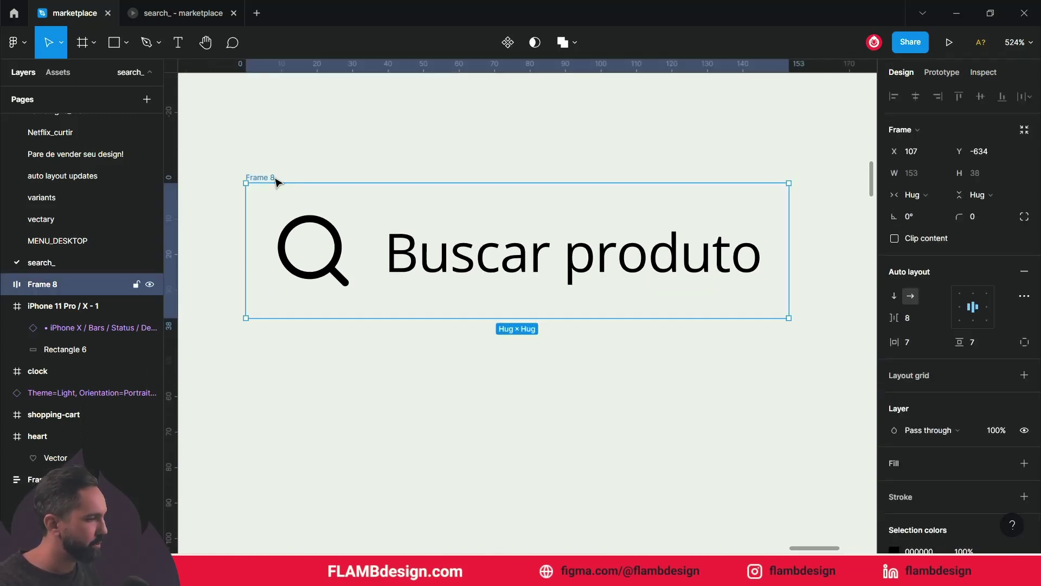
pyautogui.scroll(-3, 1030, 401)
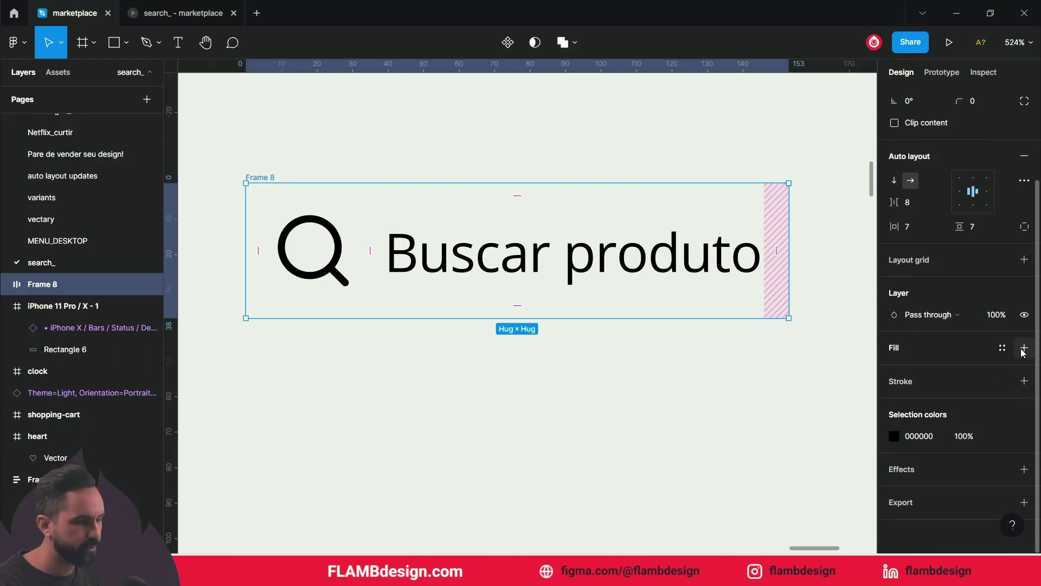
# Step: Give Frame 8 a white fill and a 100 corner radius
pyautogui.click(1024, 348)
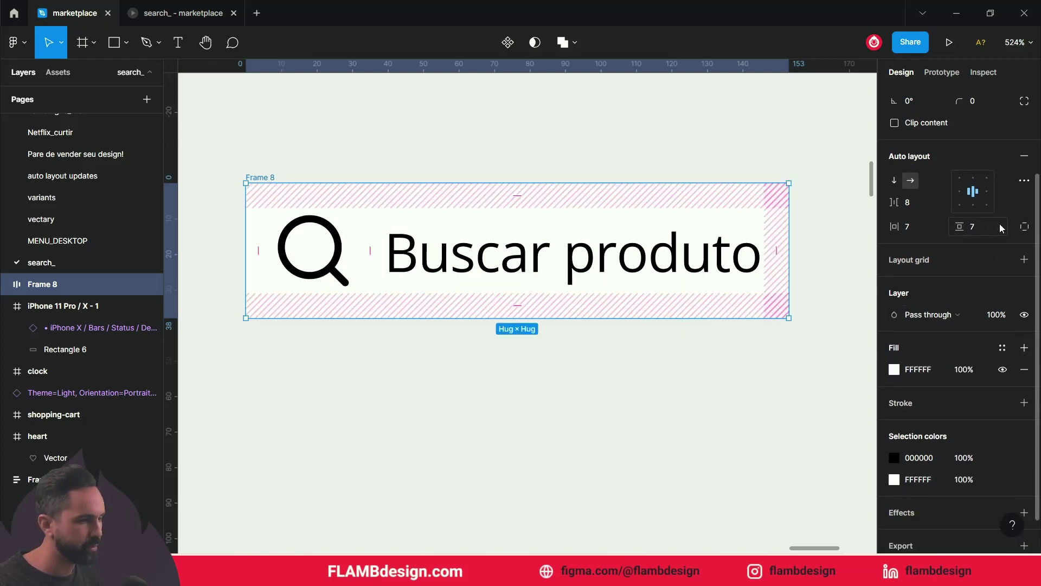
pyautogui.click(979, 102)
pyautogui.write('100')
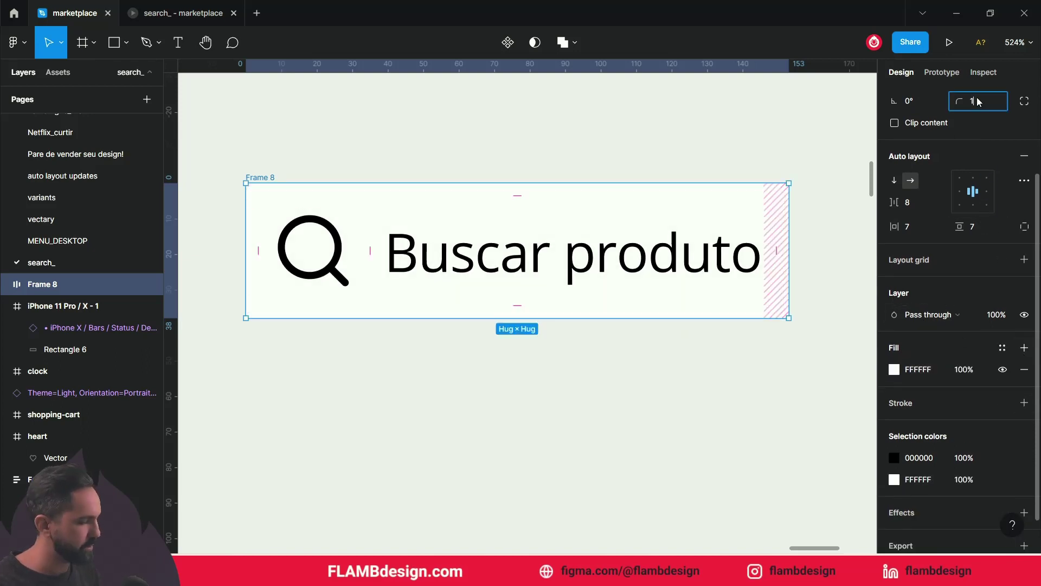
pyautogui.press('Return')
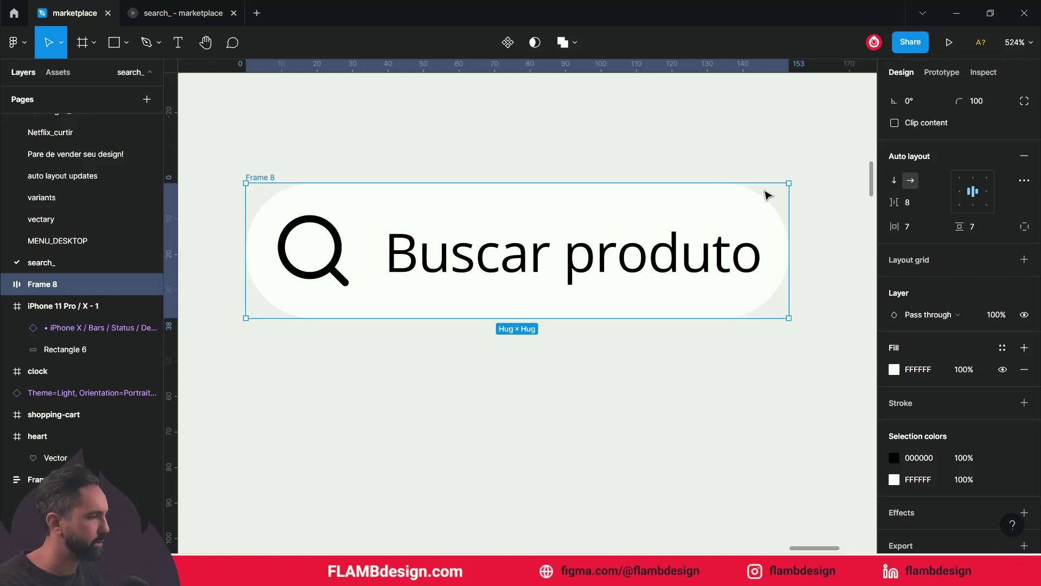
pyautogui.click(297, 165)
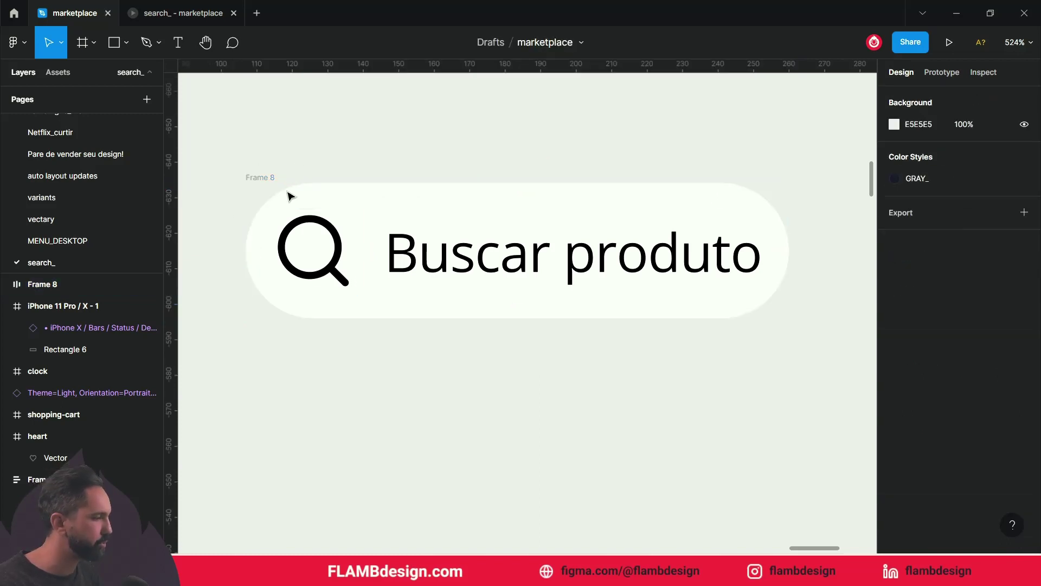
pyautogui.click(270, 256)
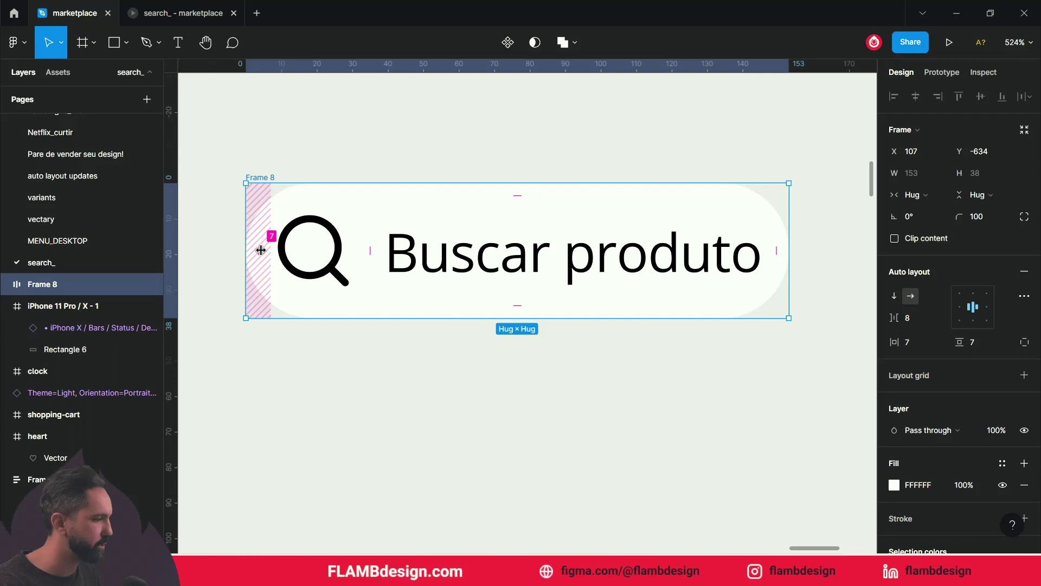
# Step: Widen Frame 8's padding to 9 on the left and 65 on the right
pyautogui.moveTo(263, 249); pyautogui.dragTo(270, 252)
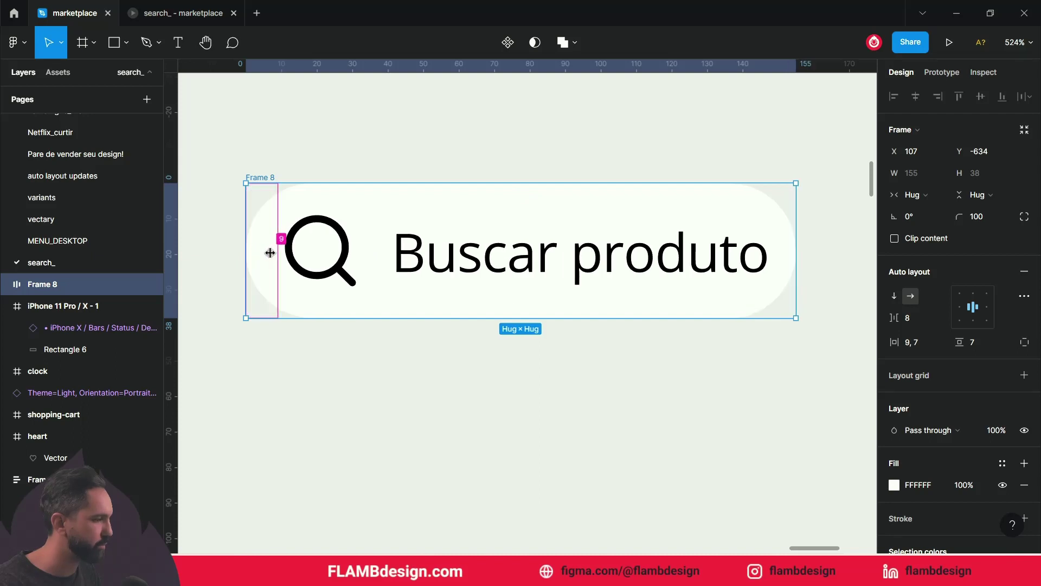
pyautogui.moveTo(793, 251)
pyautogui.mouseDown()
pyautogui.moveTo(815, 251)
pyautogui.moveTo(777, 259)
pyautogui.mouseUp()
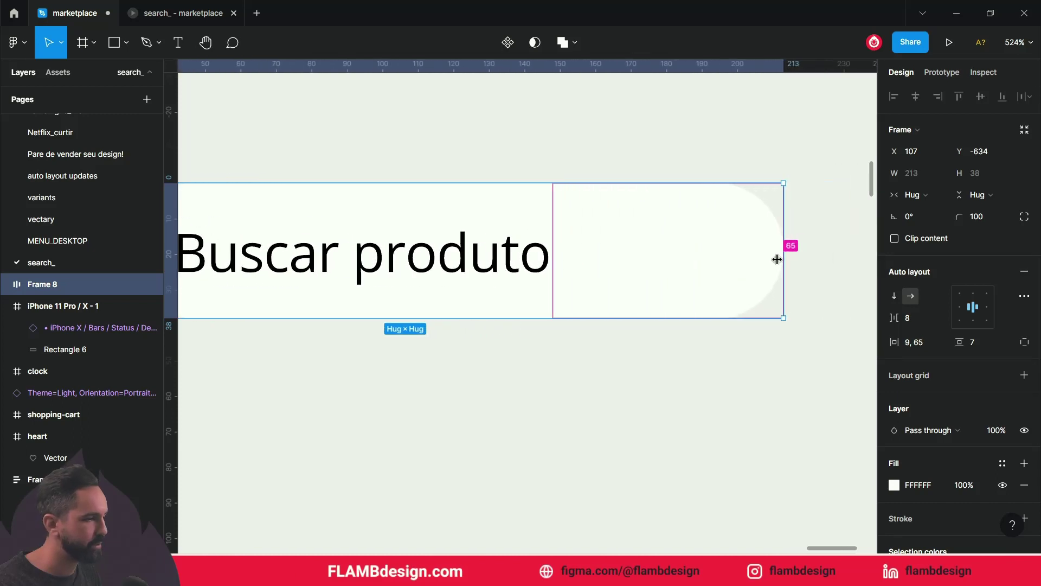
pyautogui.click(675, 399)
pyautogui.scroll(2, 677, 399)
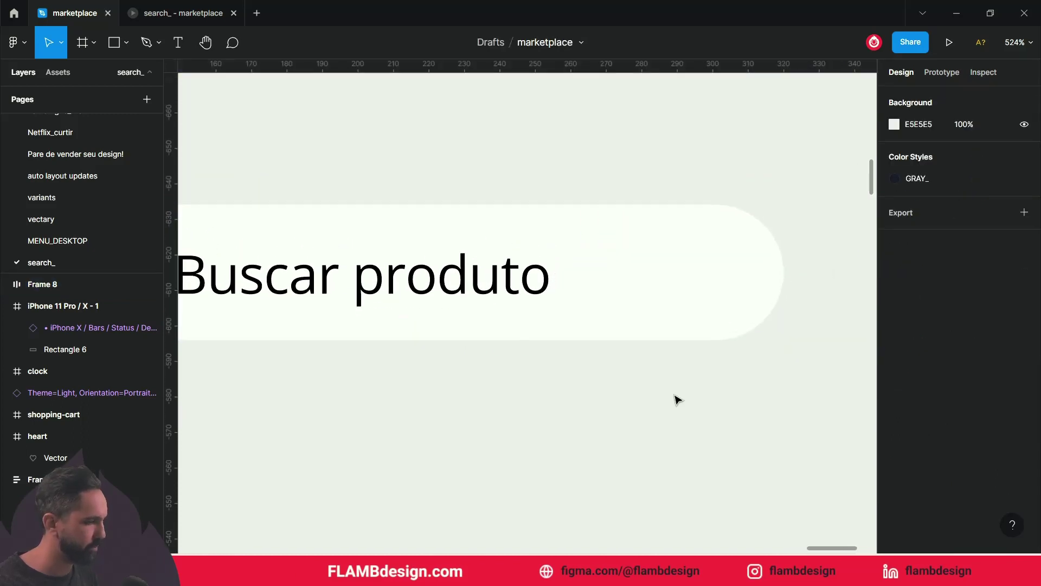
pyautogui.moveTo(427, 391); pyautogui.dragTo(644, 379)
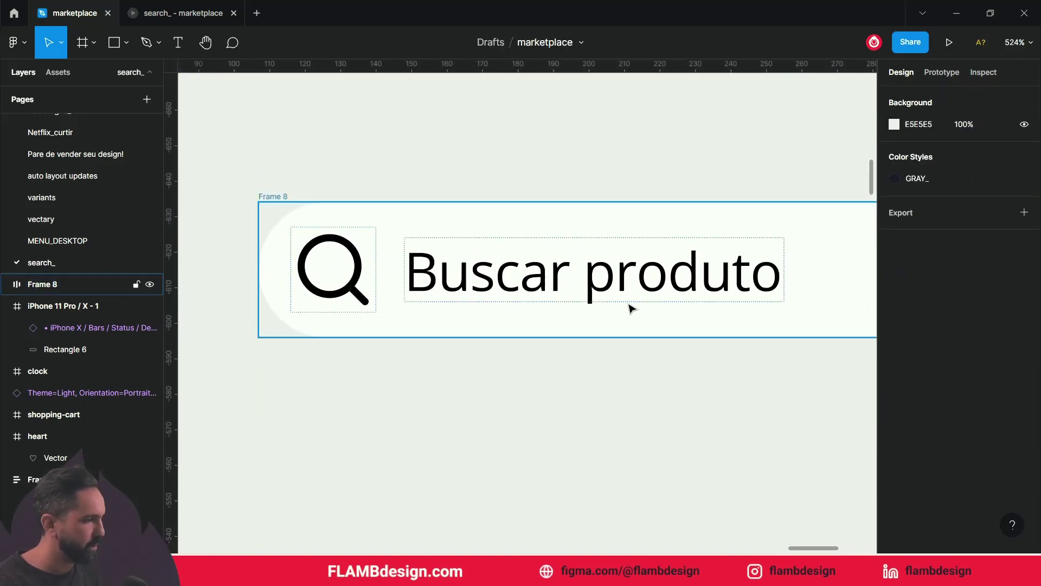
pyautogui.click(629, 279)
# Step: Recolour the magnifier icon and 'Buscar produto' text from 000000 to grey 6F6F6F
pyautogui.click(388, 412)
pyautogui.click(348, 277)
pyautogui.click(672, 285)
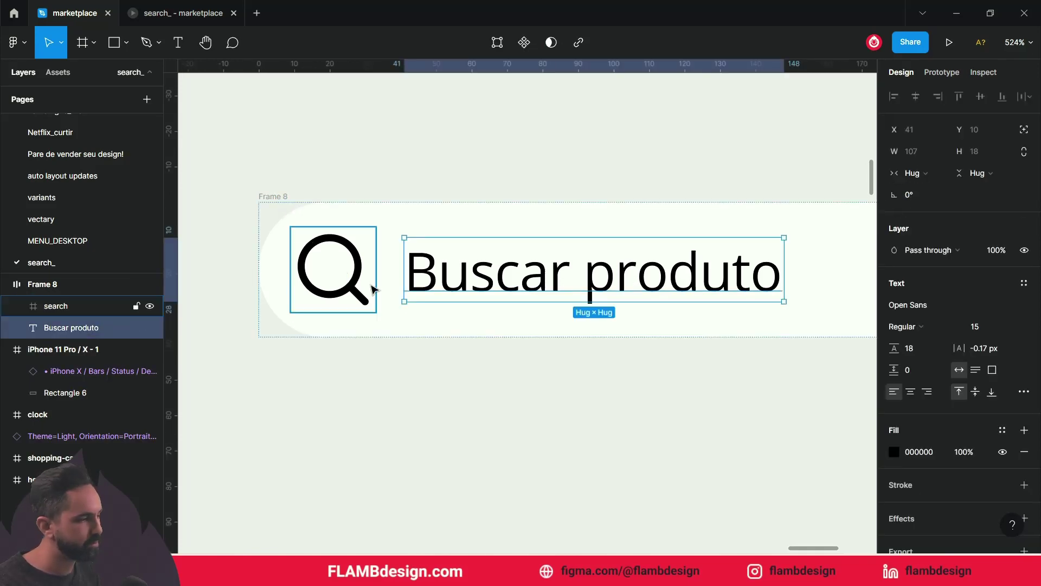
pyautogui.click(295, 196)
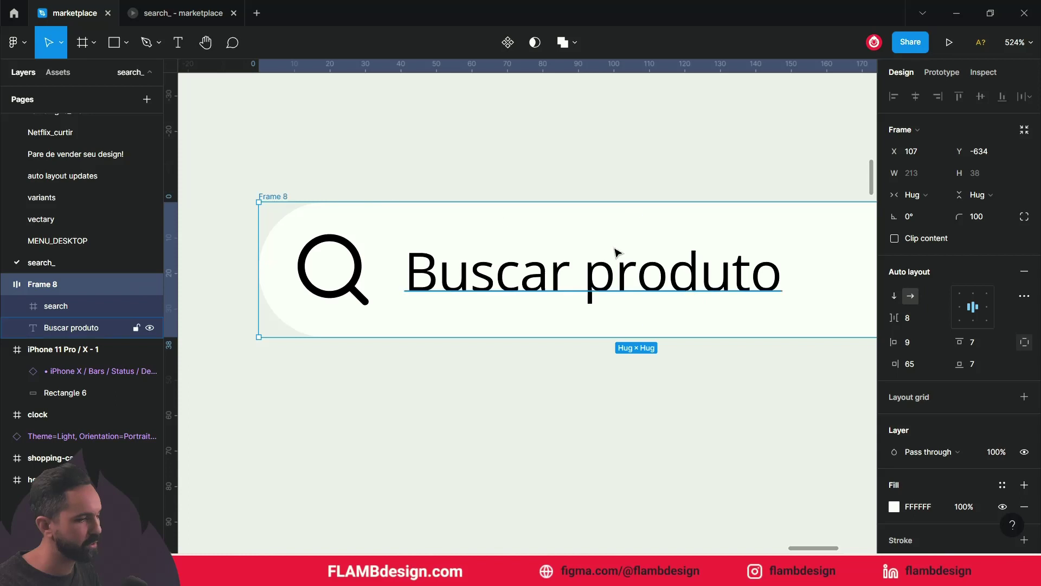
pyautogui.scroll(-1, 1029, 436)
pyautogui.scroll(-3, 1029, 435)
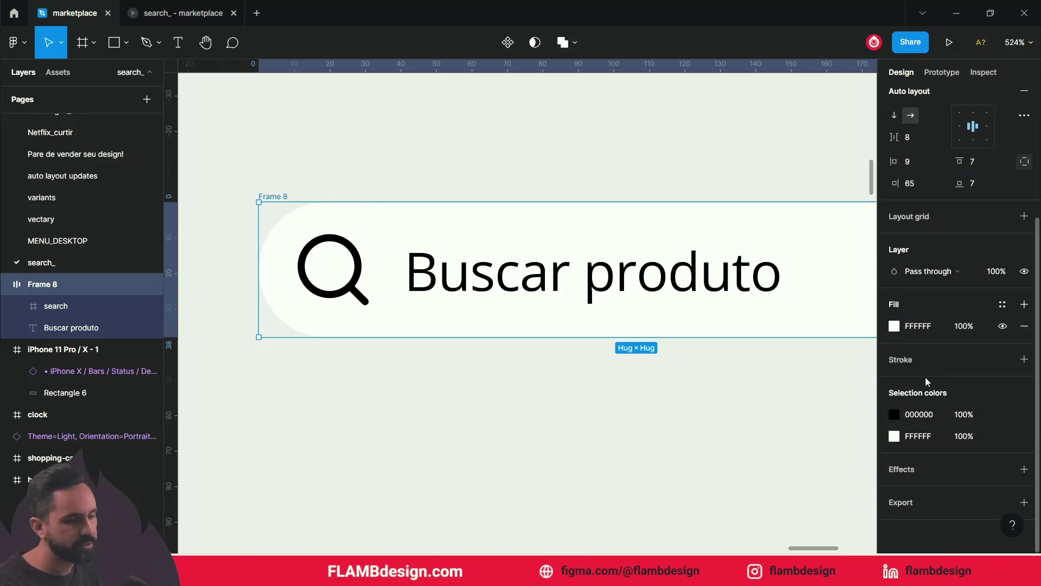
pyautogui.click(894, 414)
pyautogui.moveTo(754, 341); pyautogui.dragTo(704, 317)
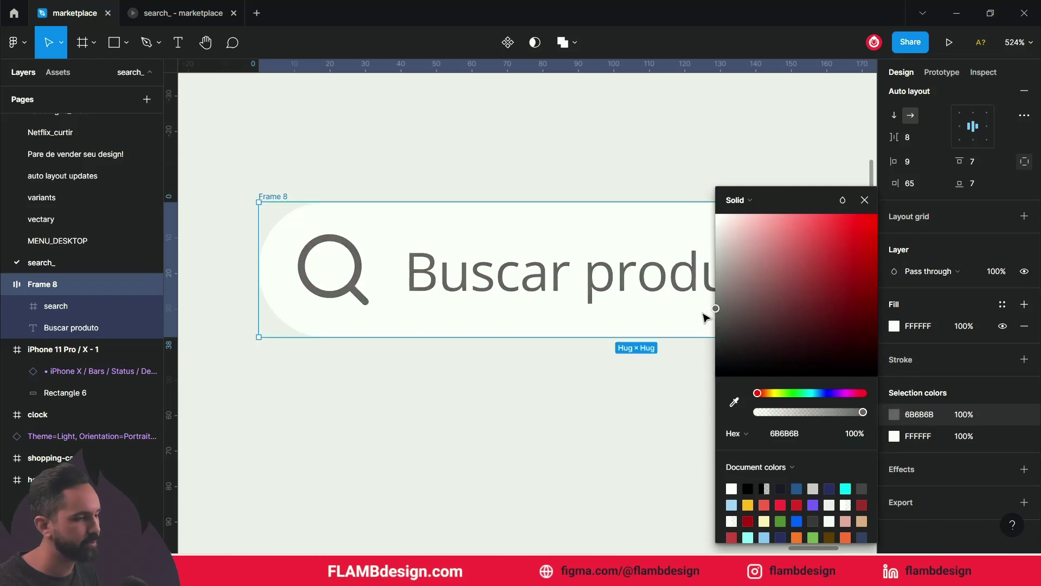
pyautogui.moveTo(699, 314); pyautogui.dragTo(699, 314)
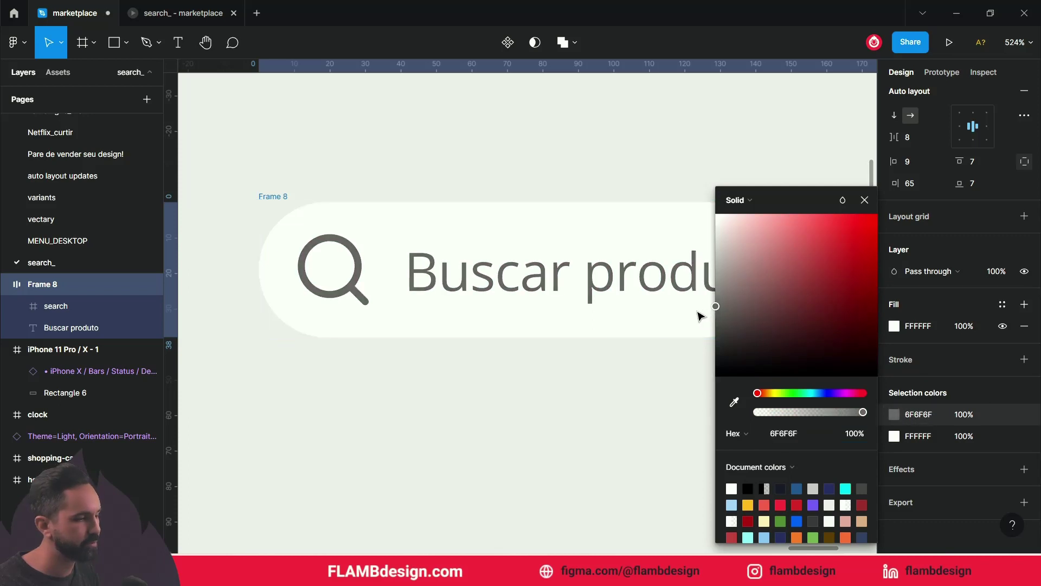
pyautogui.click(620, 462)
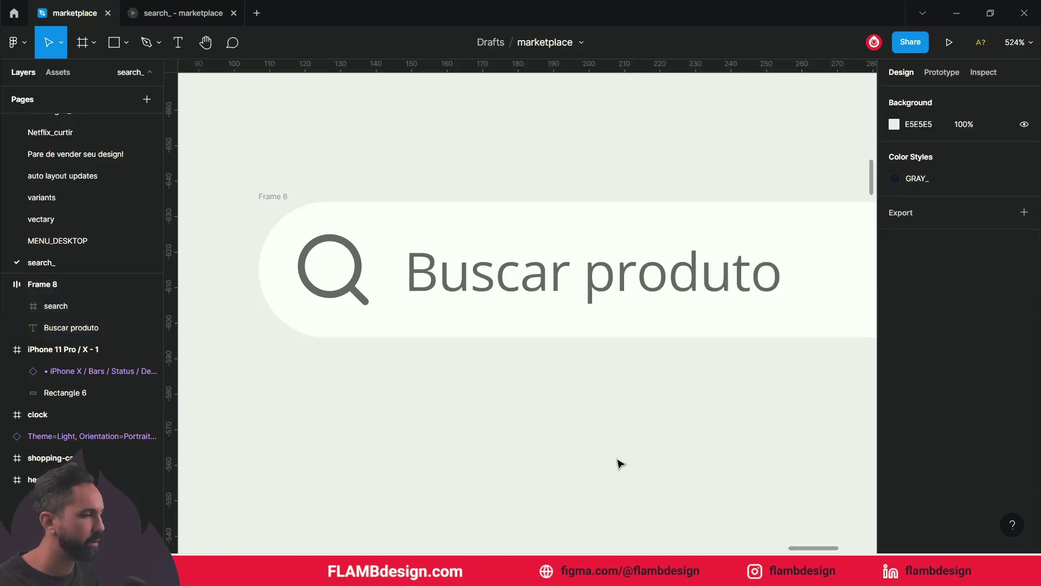
pyautogui.click(282, 196)
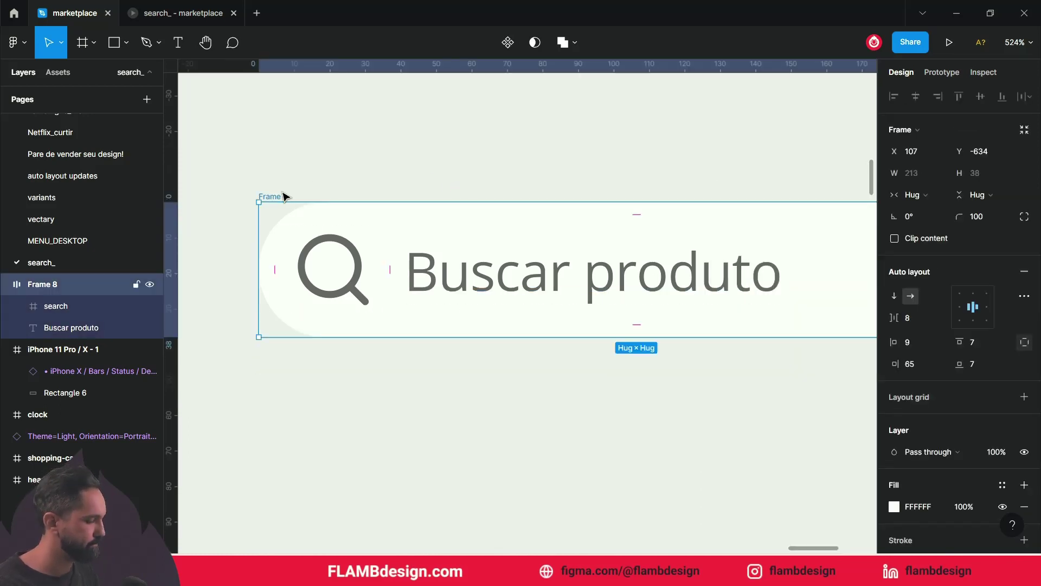
# Step: Drag the 213×38 search pill into the phone's yellow header below the status bar
pyautogui.hotkey('shift', '0')
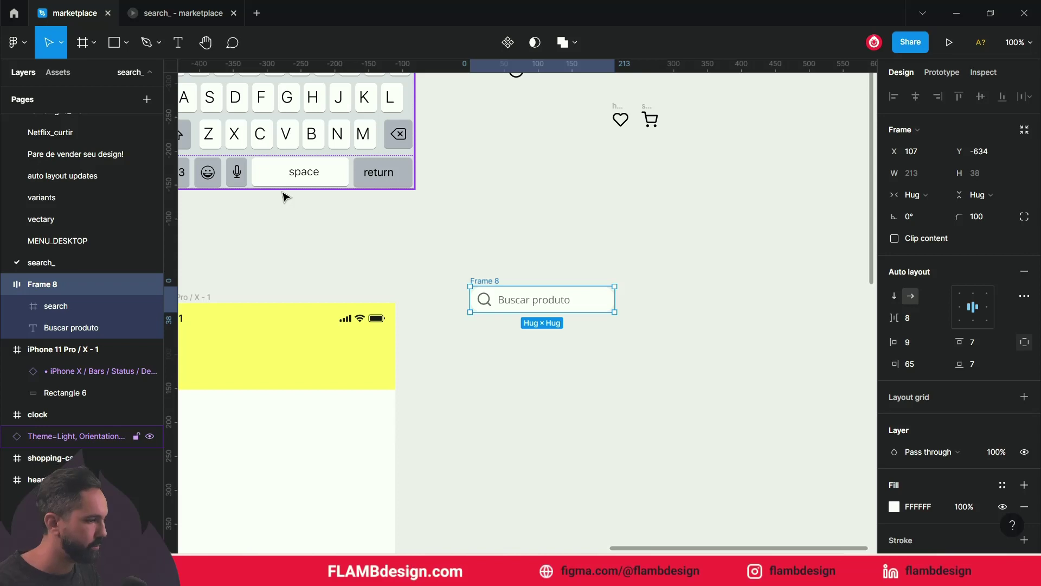
pyautogui.moveTo(330, 220); pyautogui.dragTo(606, 206)
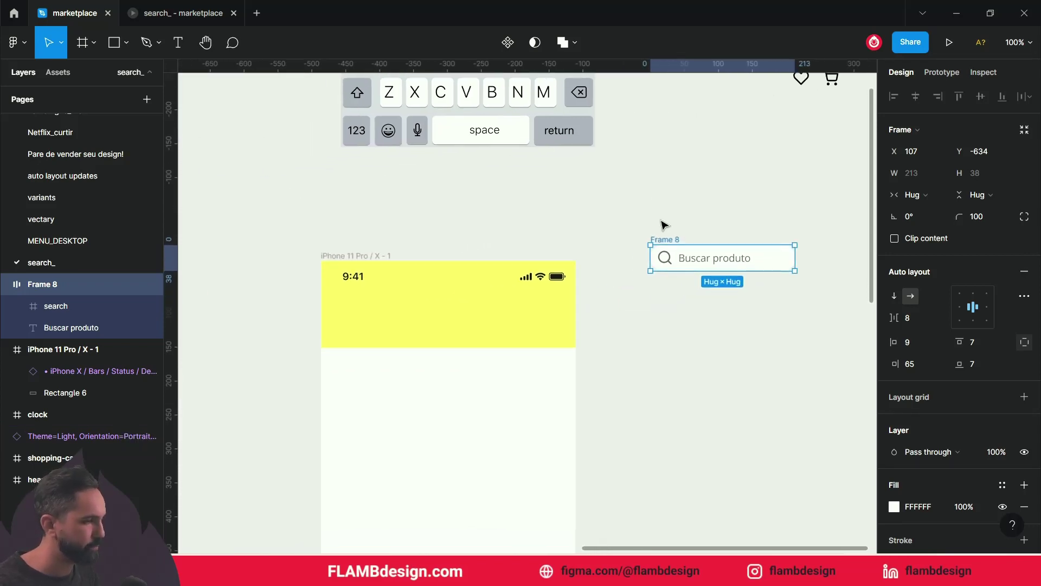
pyautogui.moveTo(660, 240); pyautogui.dragTo(356, 310)
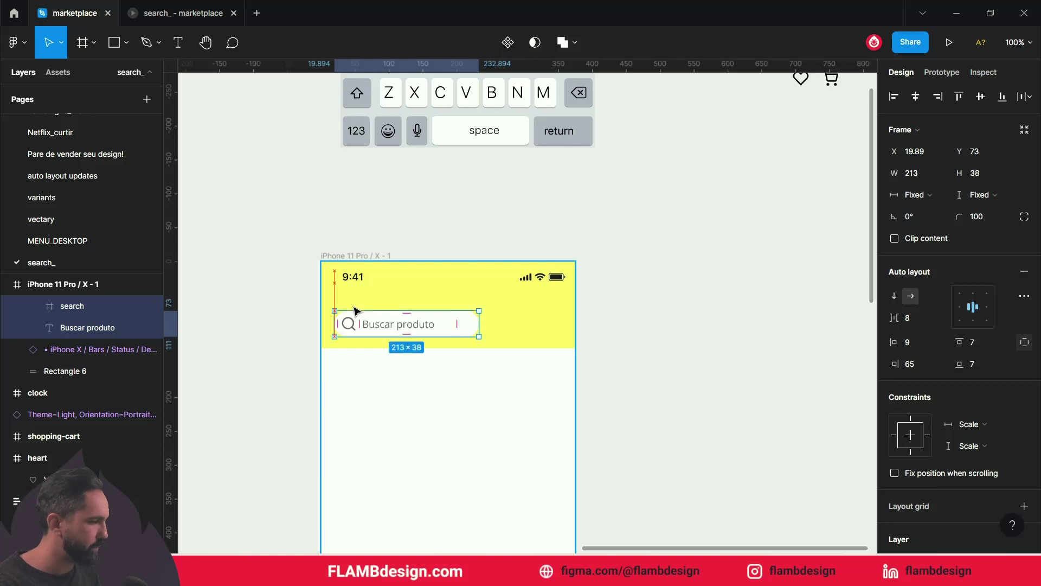
pyautogui.click(361, 274)
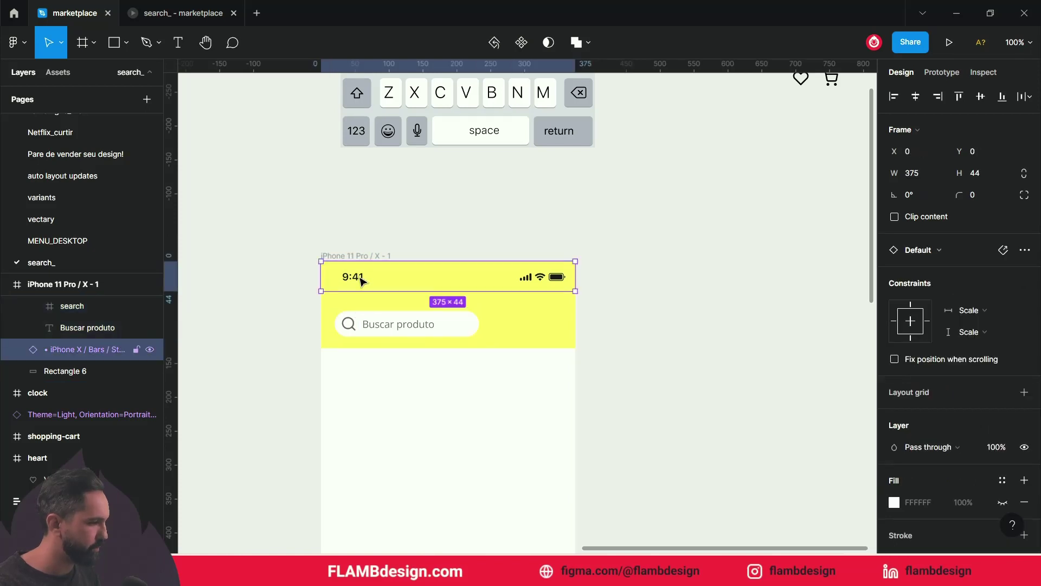
pyautogui.press('+')
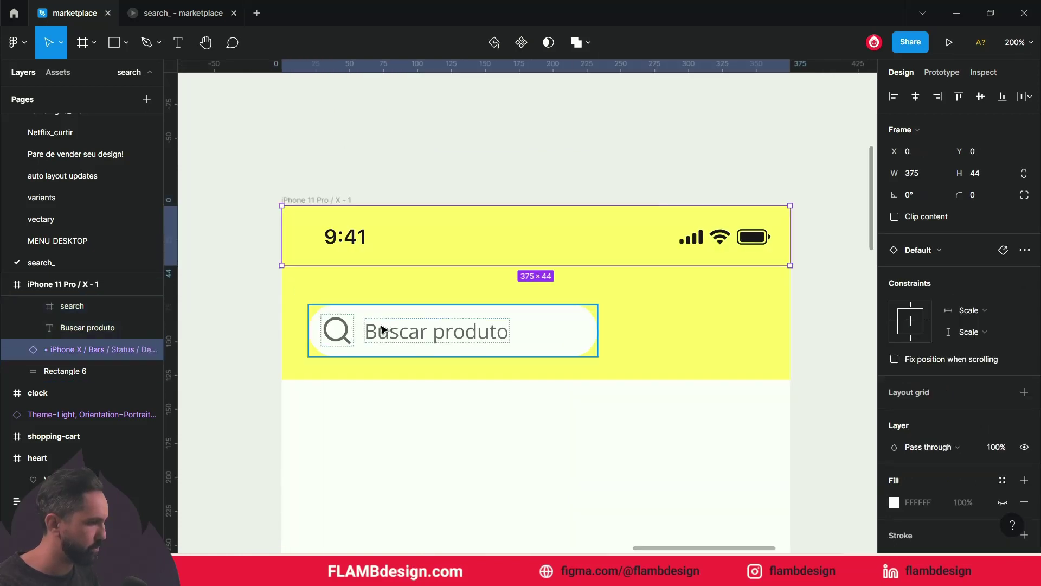
pyautogui.click(230, 325)
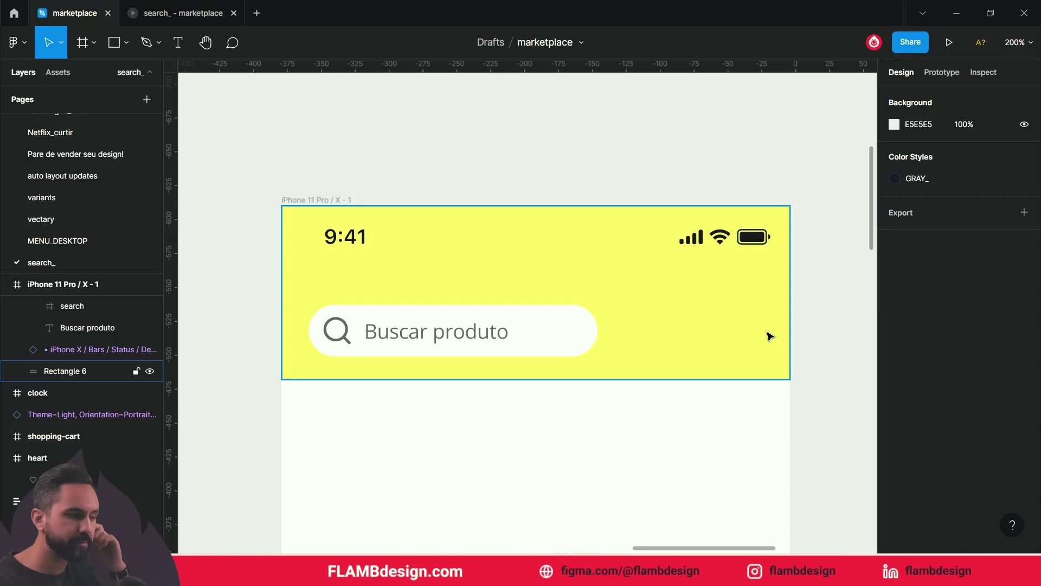
# Step: Place the heart and cart icons in the yellow header, right of the search pill
pyautogui.hscroll(10, 752, 179)
pyautogui.scroll(5, 859, 200)
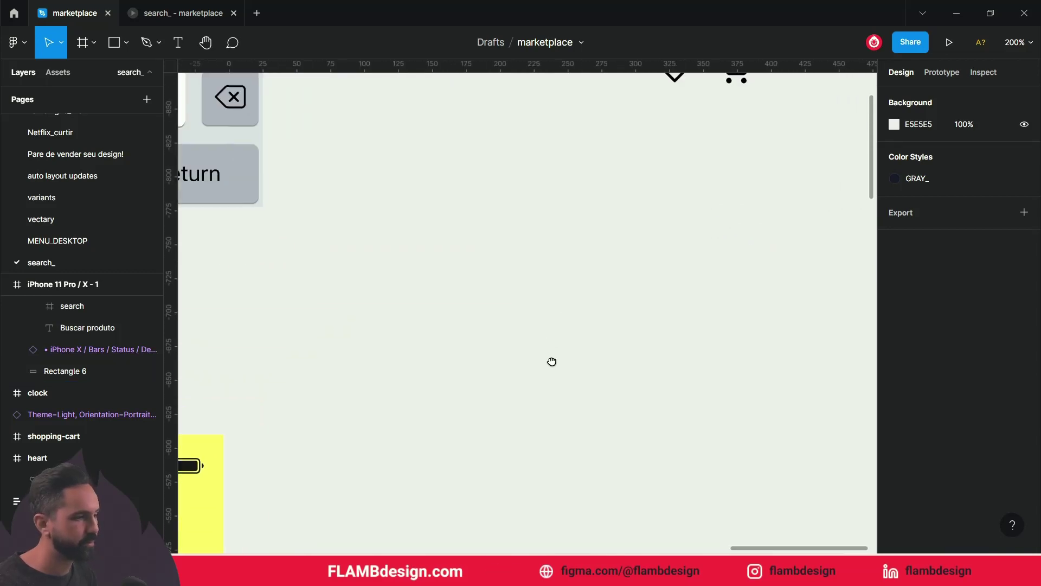
pyautogui.moveTo(585, 111); pyautogui.dragTo(774, 209)
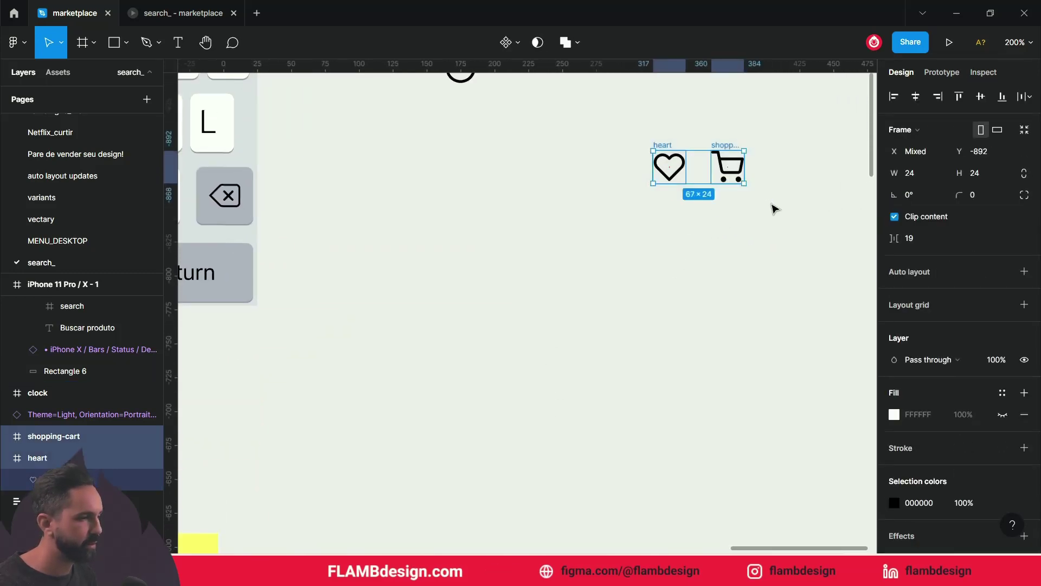
pyautogui.moveTo(739, 178)
pyautogui.mouseDown()
pyautogui.moveTo(414, 444)
pyautogui.moveTo(709, 276)
pyautogui.moveTo(740, 189)
pyautogui.mouseUp()
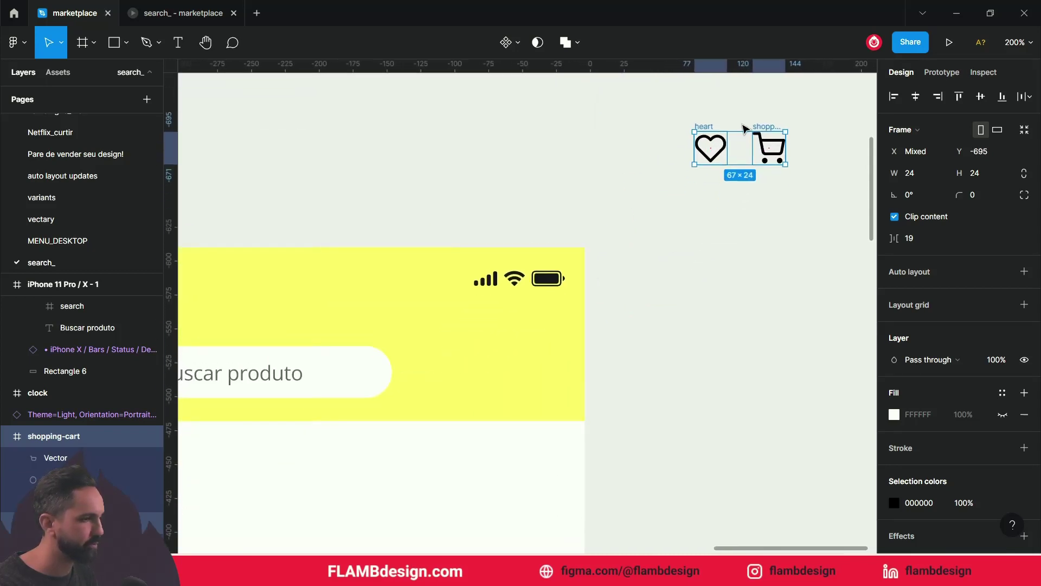
pyautogui.moveTo(712, 130)
pyautogui.mouseDown()
pyautogui.moveTo(484, 356)
pyautogui.moveTo(474, 352)
pyautogui.mouseUp()
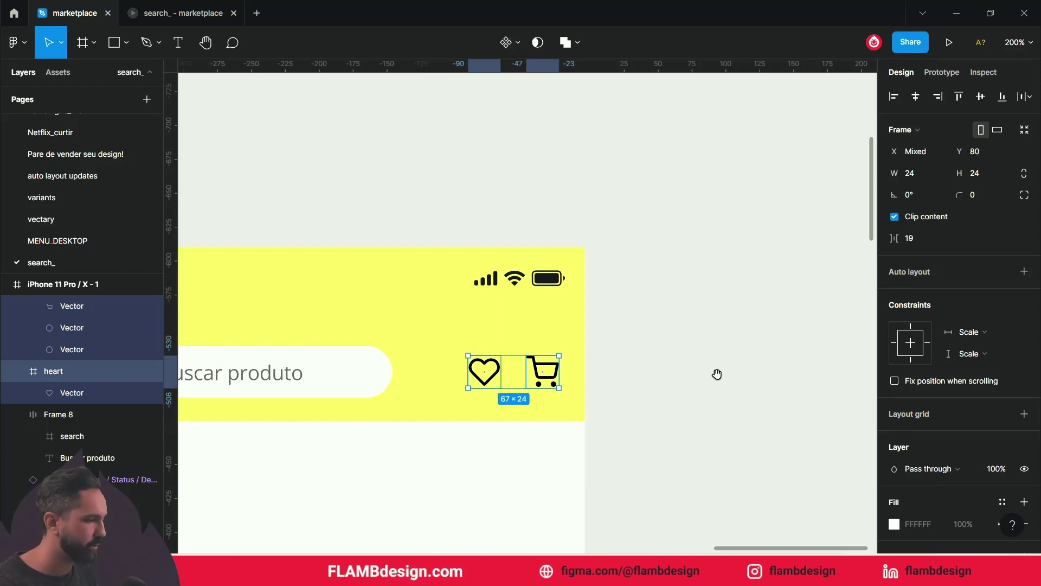
pyautogui.moveTo(721, 375); pyautogui.dragTo(862, 282)
pyautogui.moveTo(470, 429); pyautogui.dragTo(474, 399)
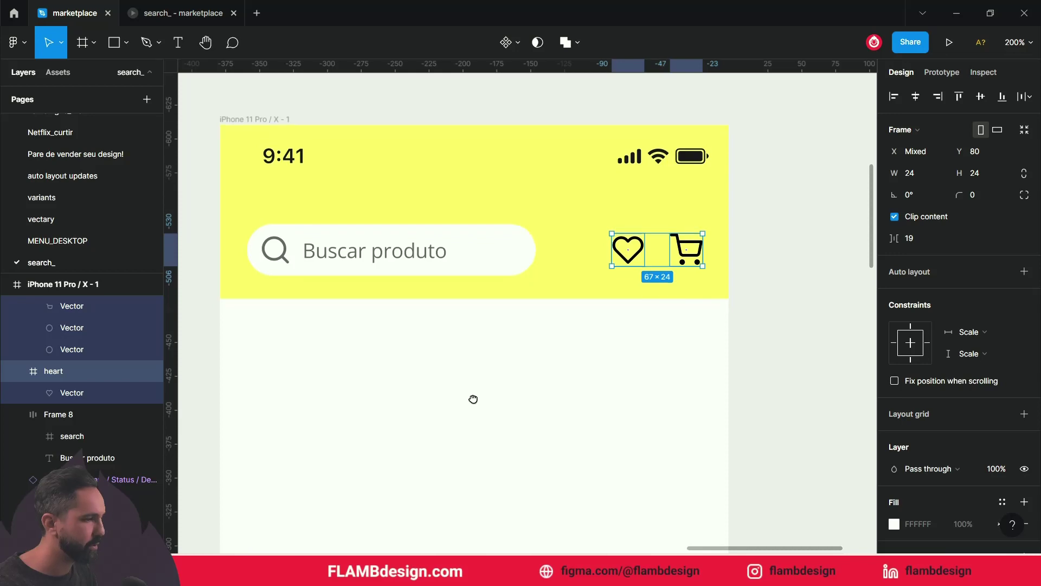
pyautogui.click(481, 409)
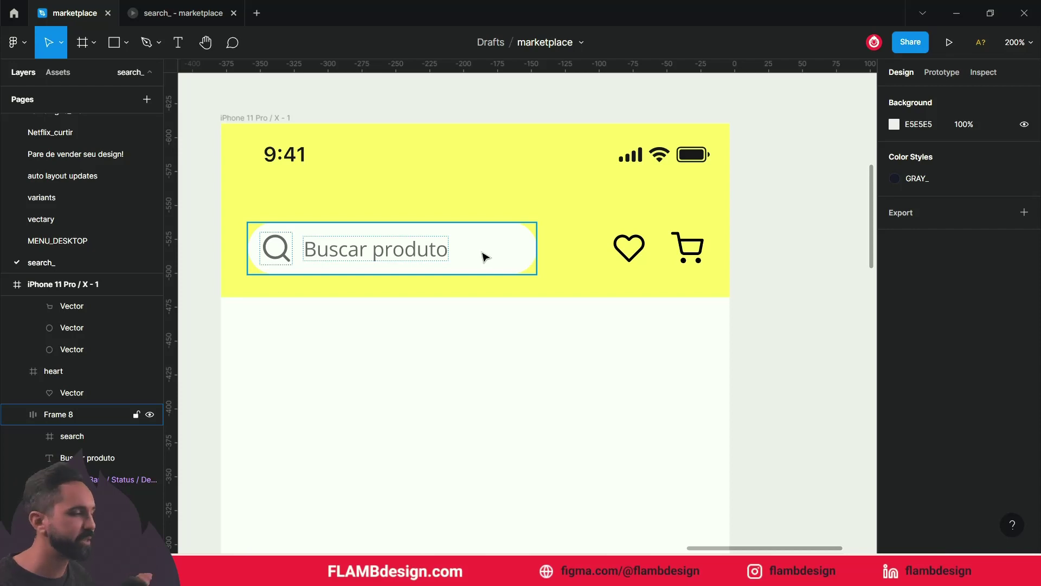
pyautogui.click(545, 361)
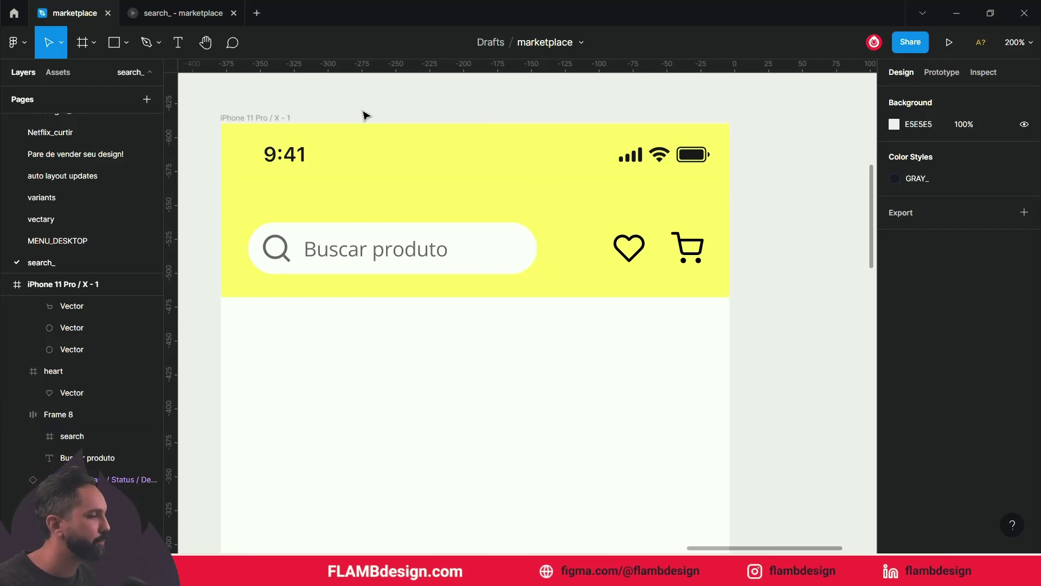
# Step: Set the yellow header rectangle's height to 140
pyautogui.click(595, 285)
pyautogui.write('140')
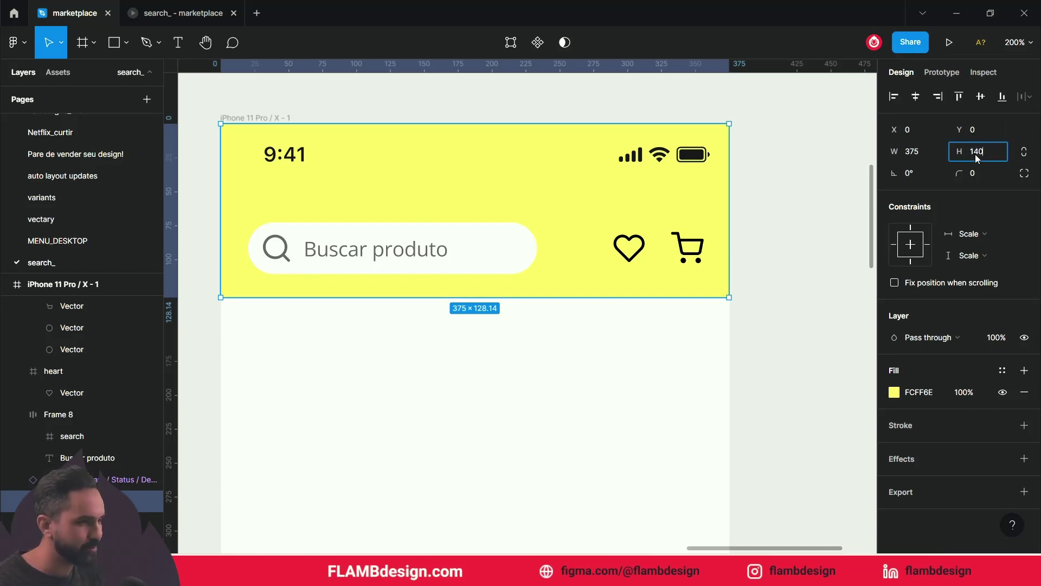
pyautogui.press('Return')
pyautogui.press('Escape')
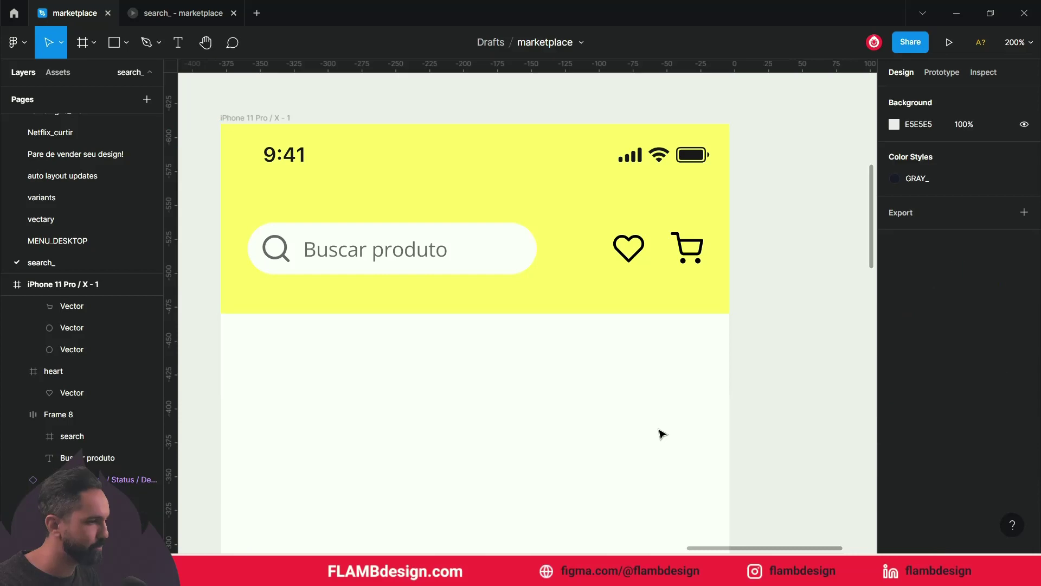
# Step: Select the iPhone screen frame and run it as a prototype preview
pyautogui.click(480, 260)
pyautogui.click(546, 378)
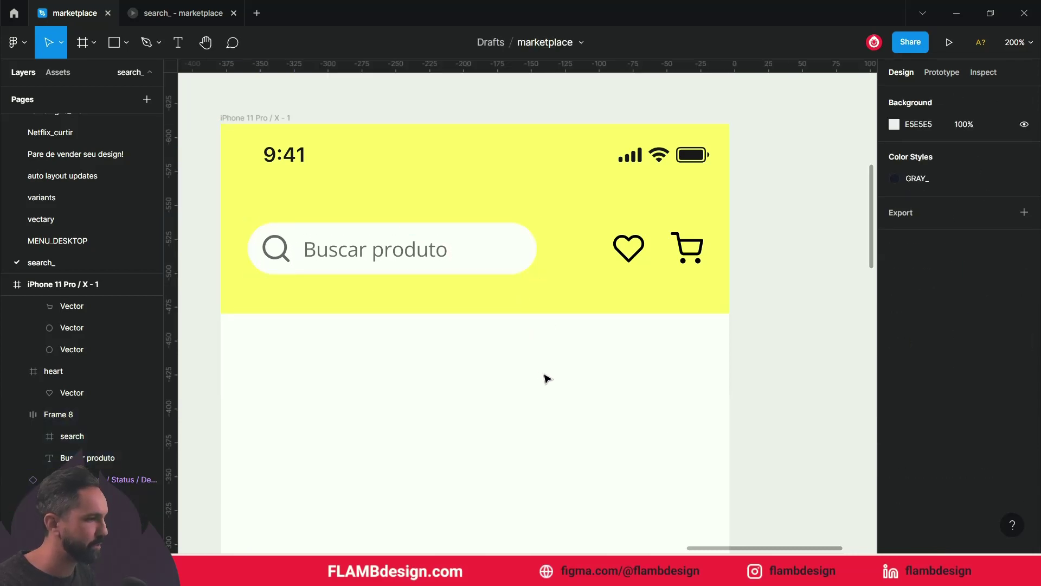
pyautogui.click(274, 120)
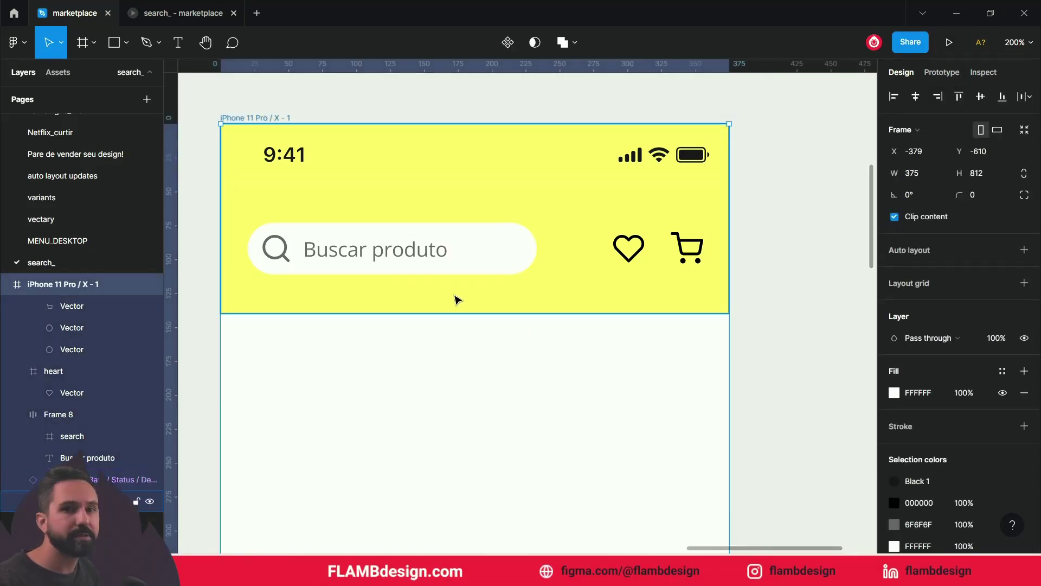
pyautogui.click(949, 43)
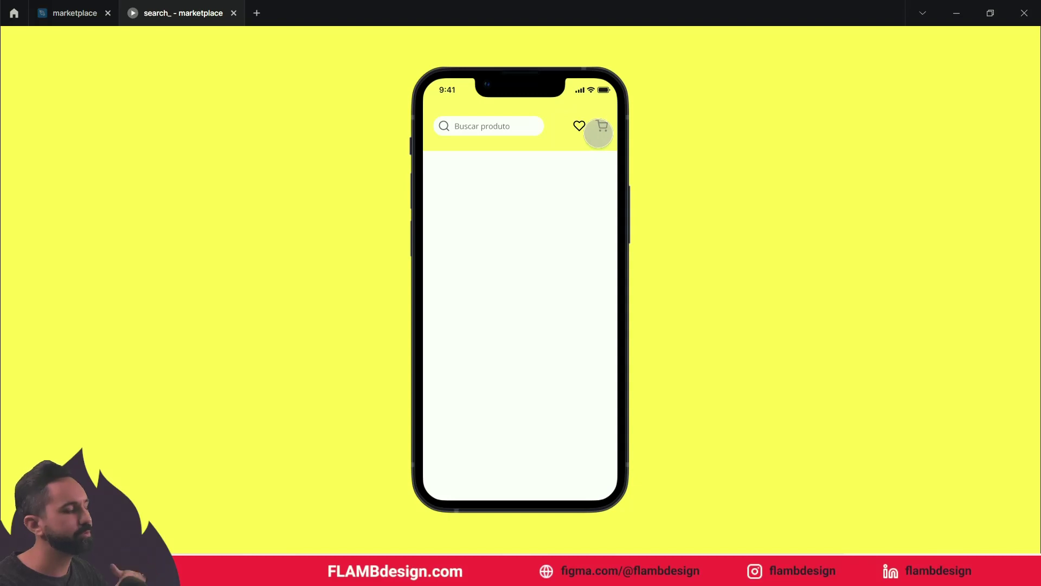
# Step: Return to the marketplace design file and zoom out to see the surrounding frames
pyautogui.click(75, 13)
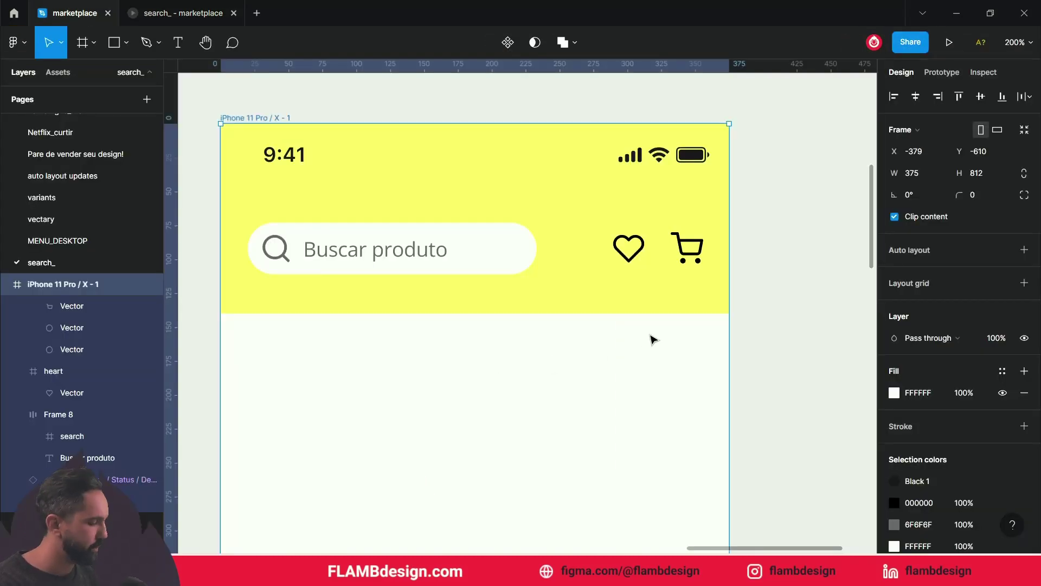
pyautogui.hotkey('ctrl', '-')
pyautogui.hotkey('ctrl', '-')
pyautogui.hotkey('ctrl', '-')
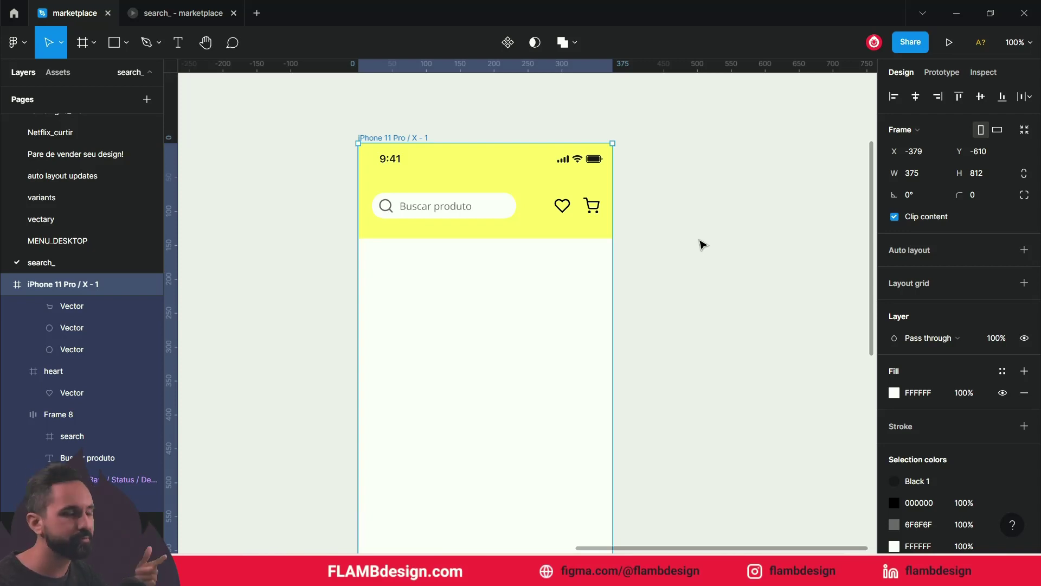
pyautogui.moveTo(684, 223); pyautogui.dragTo(641, 252)
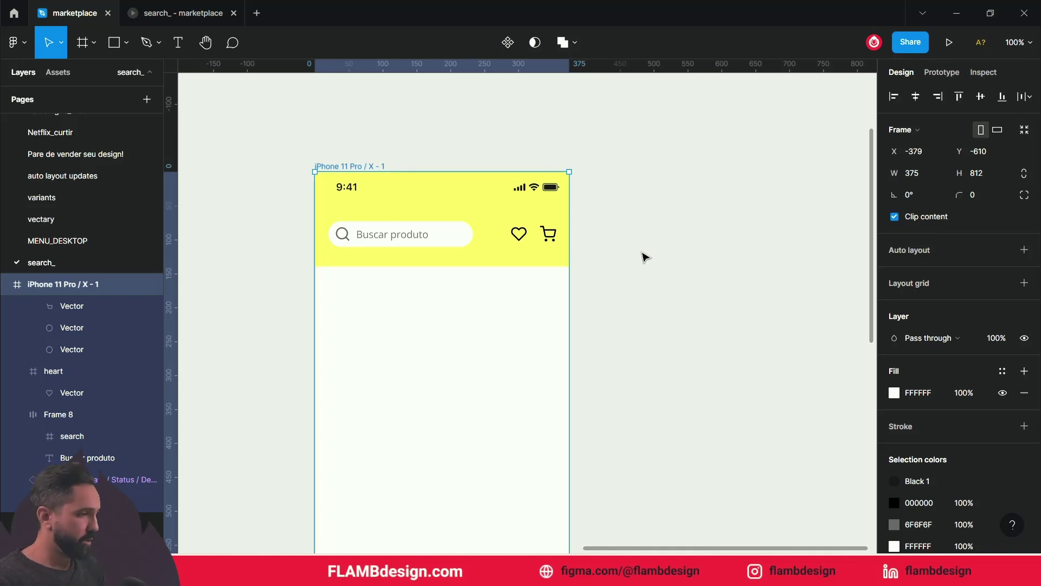
pyautogui.click(277, 237)
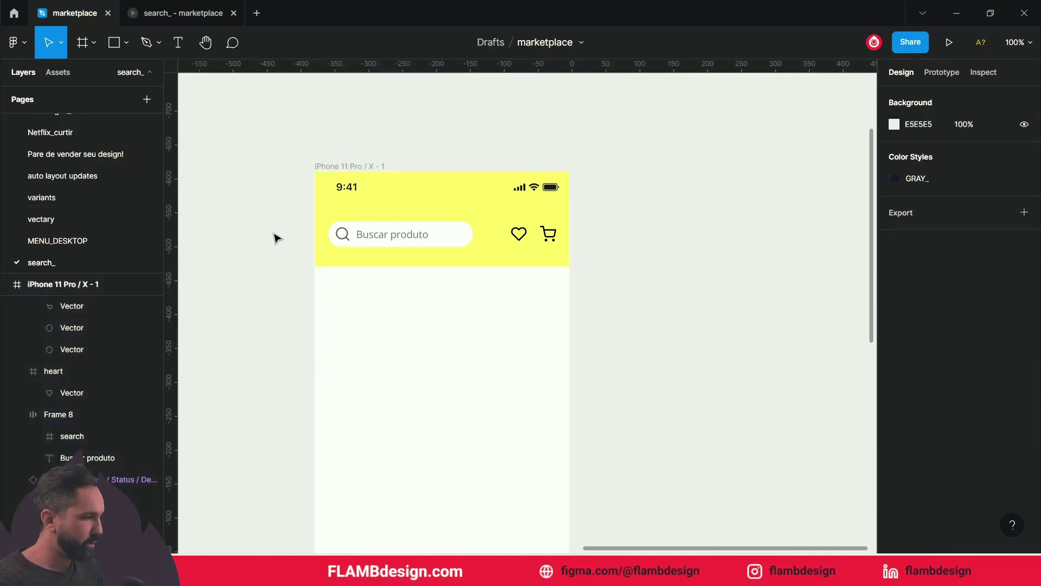
pyautogui.moveTo(276, 172); pyautogui.dragTo(593, 269)
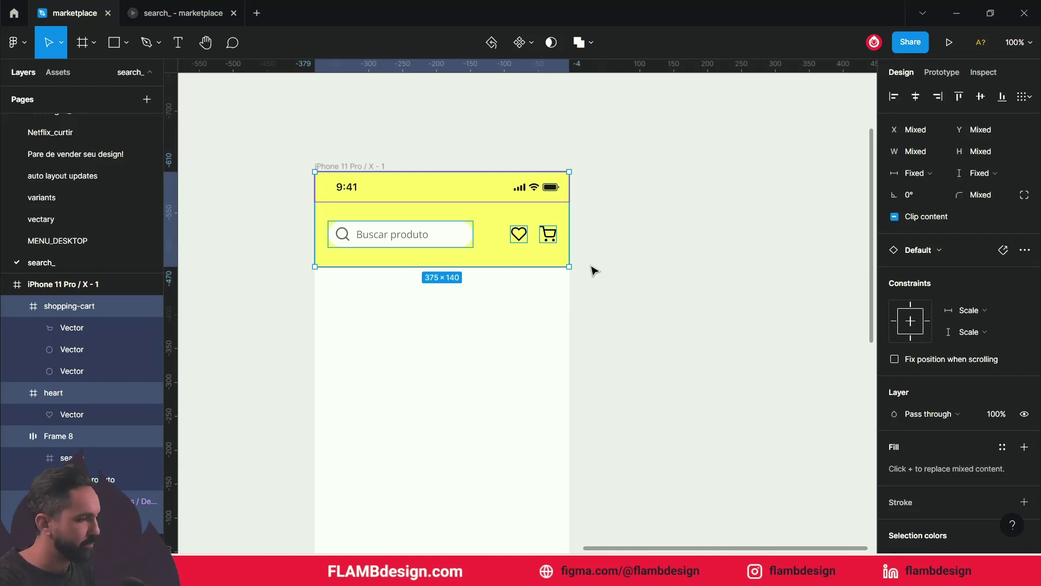
pyautogui.hotkey('ctrl', 'alt', 'k')
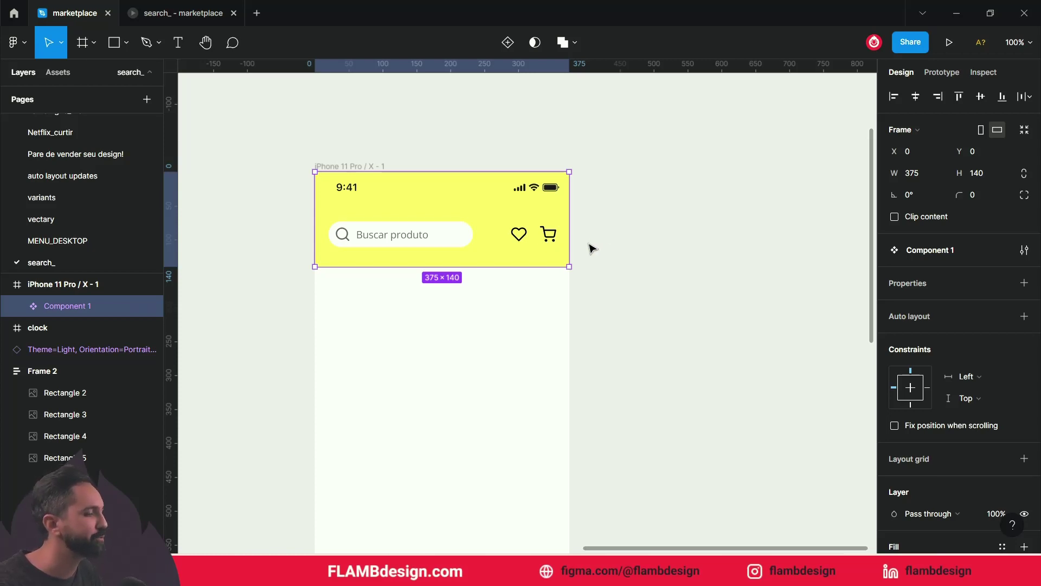
pyautogui.click(476, 274)
pyautogui.click(437, 246)
pyautogui.click(495, 324)
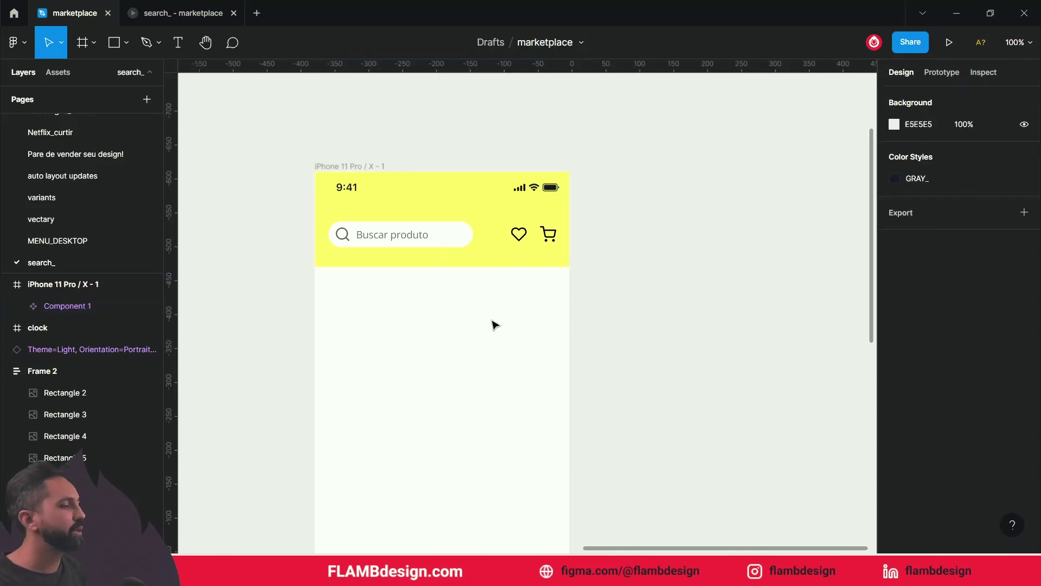
pyautogui.click(341, 166)
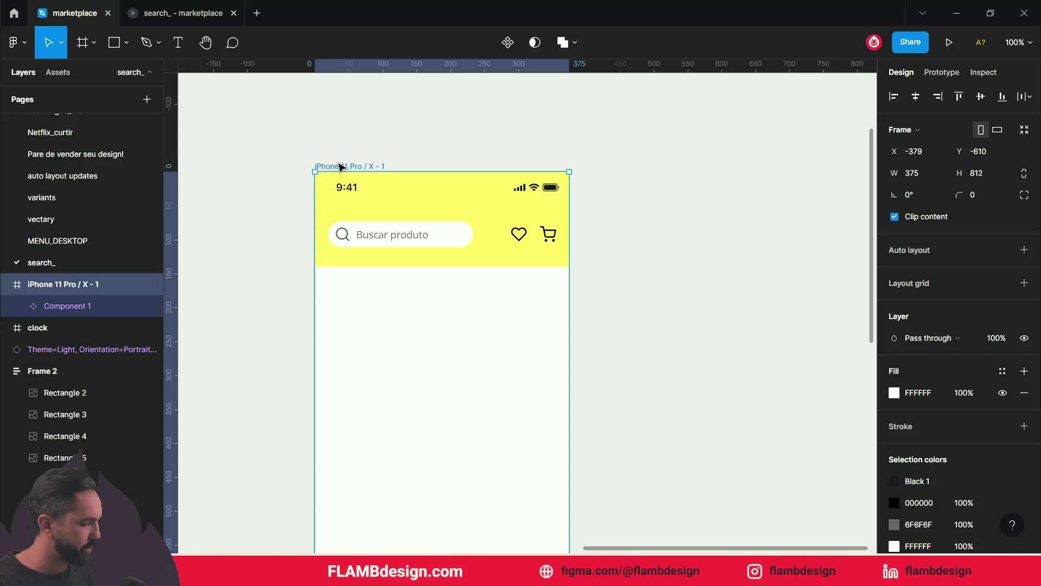
# Step: Alt-drag a copy of the phone screen to the right and rename it search_list
pyautogui.moveTo(341, 166); pyautogui.dragTo(699, 217)
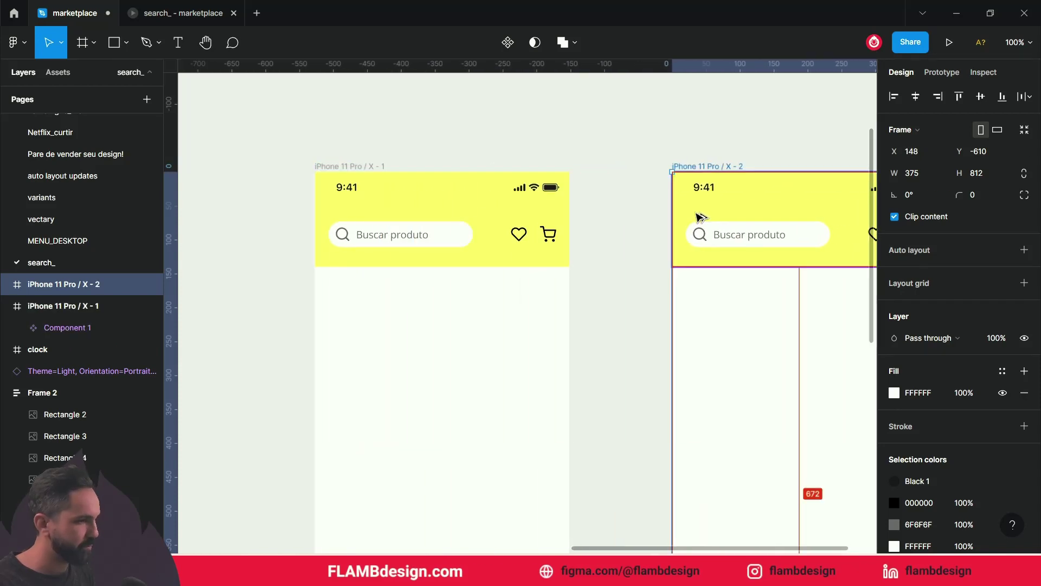
pyautogui.click(611, 213)
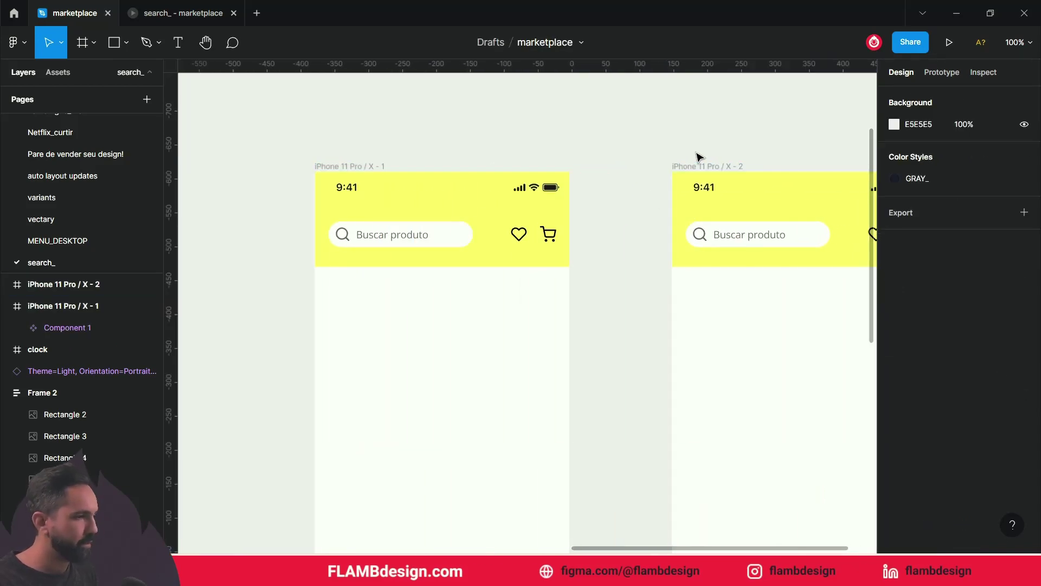
pyautogui.click(720, 167)
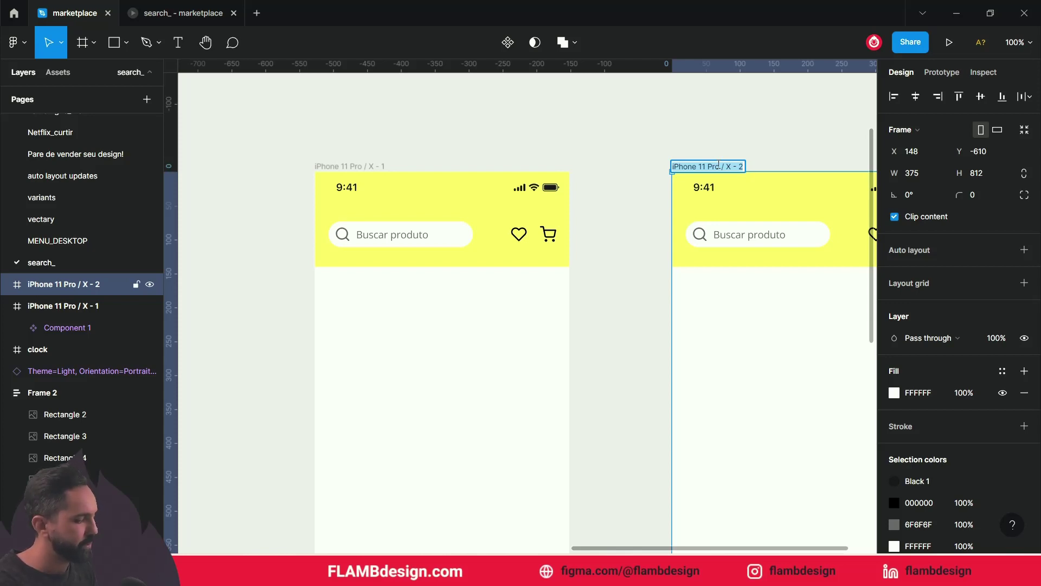
pyautogui.write('search_list')
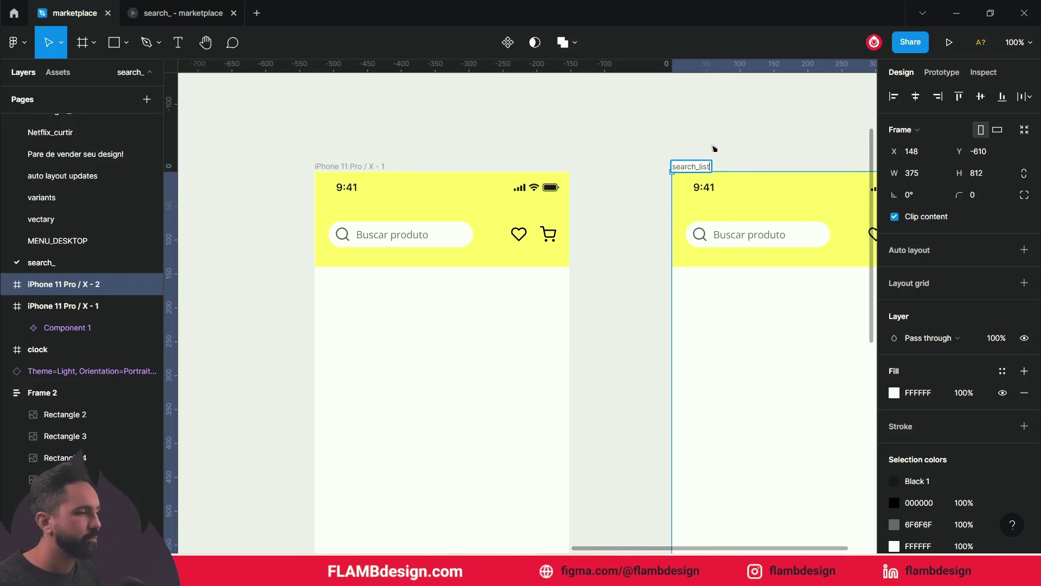
pyautogui.click(713, 148)
pyautogui.moveTo(716, 148); pyautogui.dragTo(575, 130)
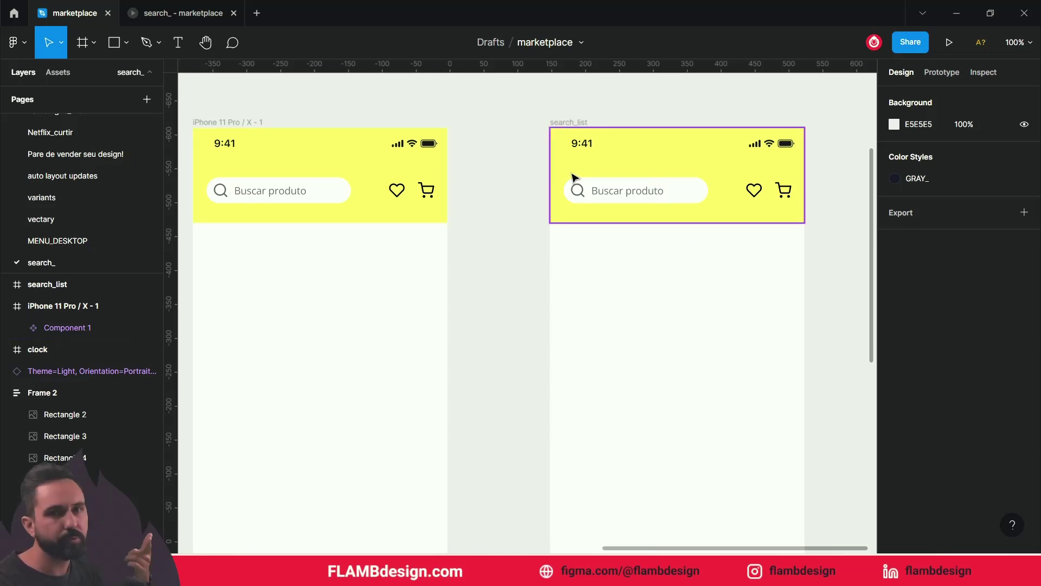
# Step: Detach the search_list header instance and delete its status bar
pyautogui.click(610, 145)
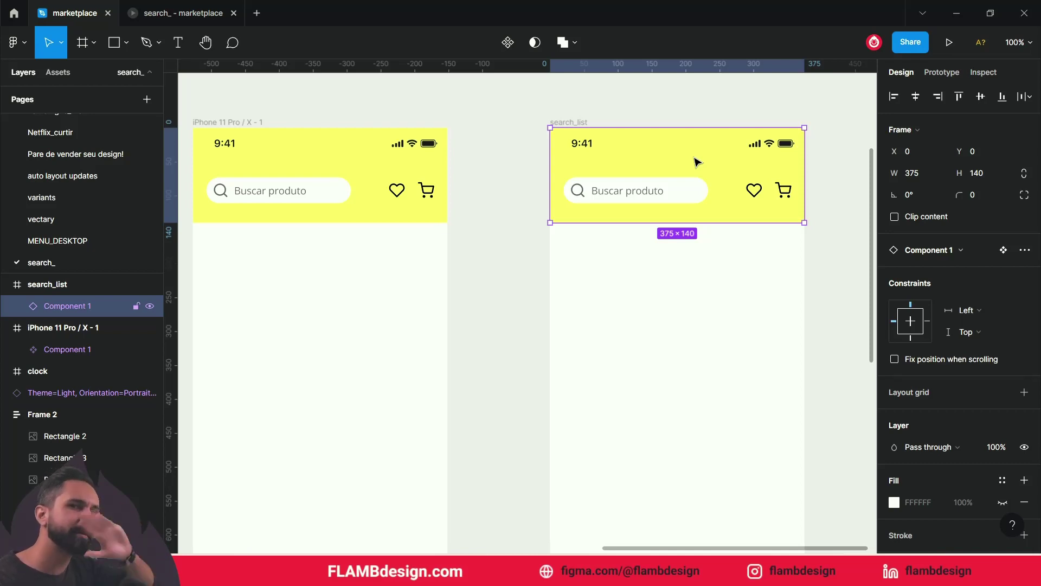
pyautogui.click(232, 122)
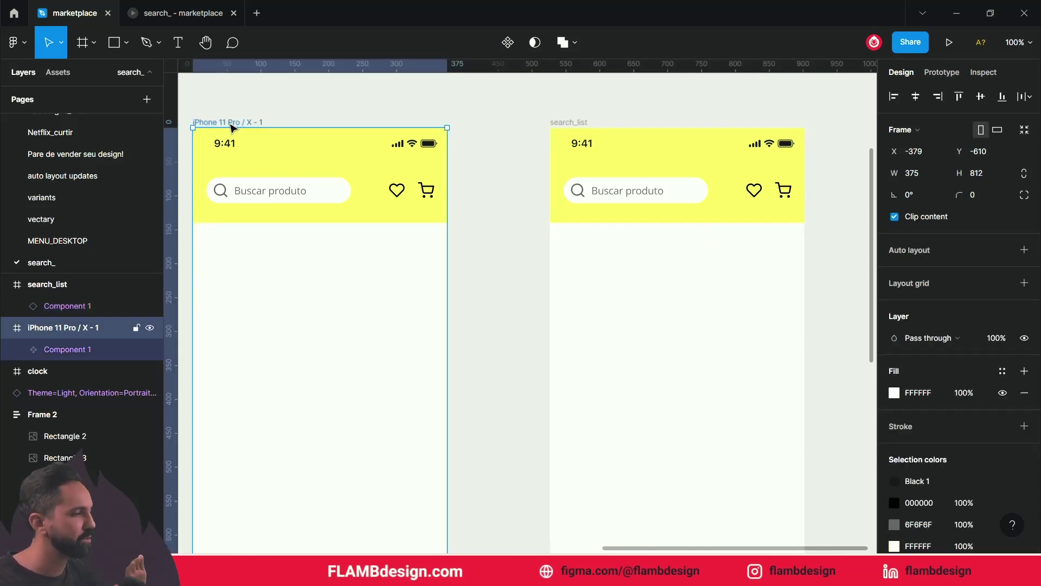
pyautogui.click(481, 121)
pyautogui.click(618, 157)
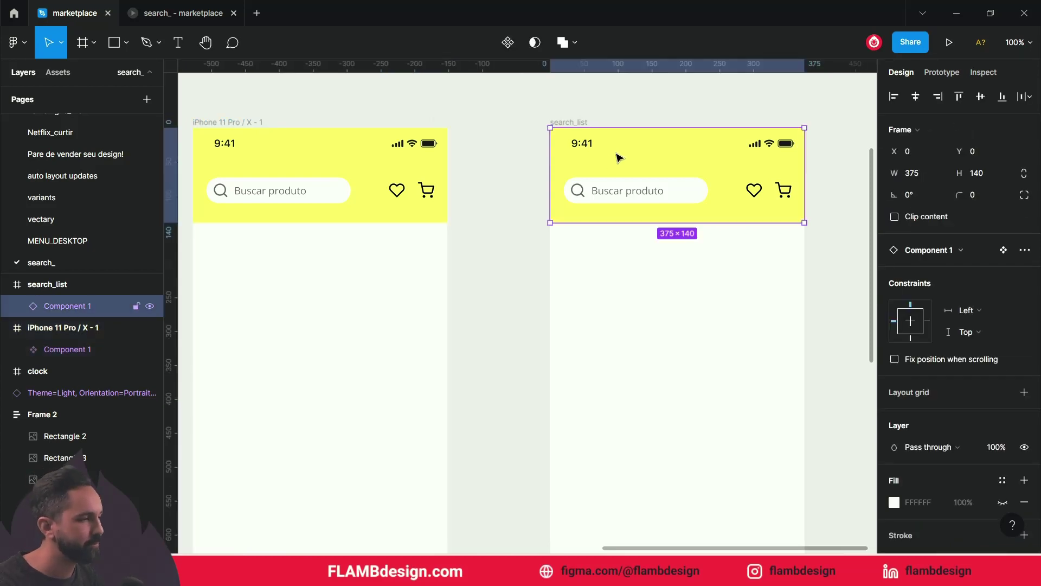
pyautogui.rightClick(616, 156)
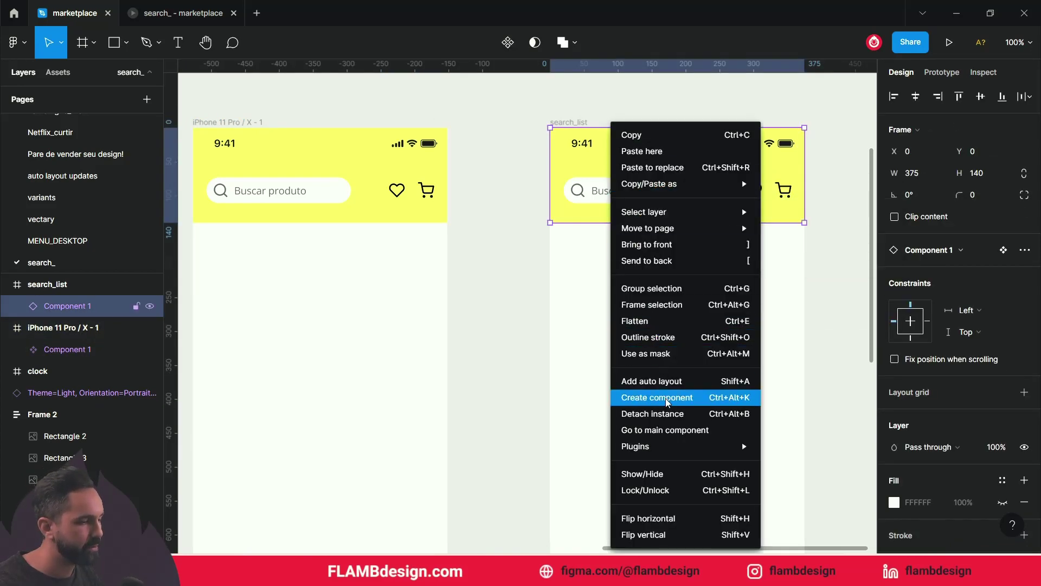
pyautogui.click(671, 415)
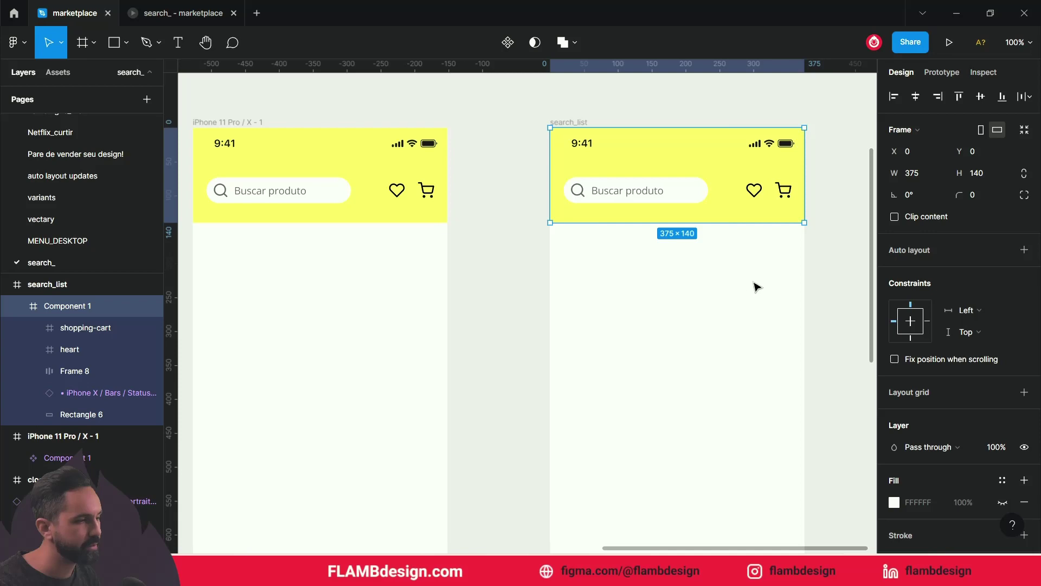
pyautogui.click(775, 154)
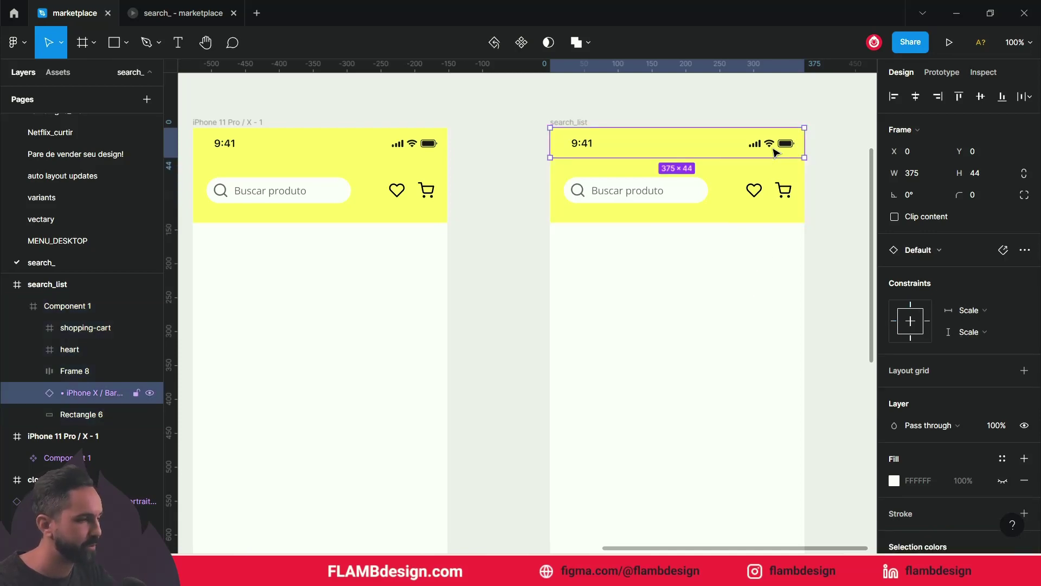
pyautogui.press('Delete')
# Step: Shrink the yellow rectangle and move the 375×95 header to the top of search_list
pyautogui.click(694, 132)
pyautogui.moveTo(694, 128); pyautogui.dragTo(699, 159)
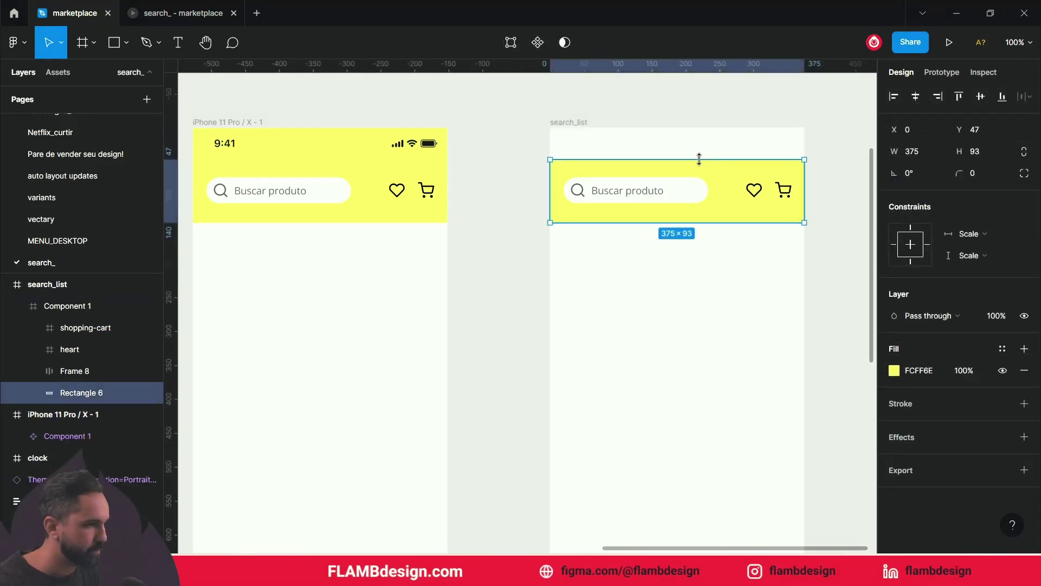
pyautogui.moveTo(699, 159); pyautogui.dragTo(698, 157)
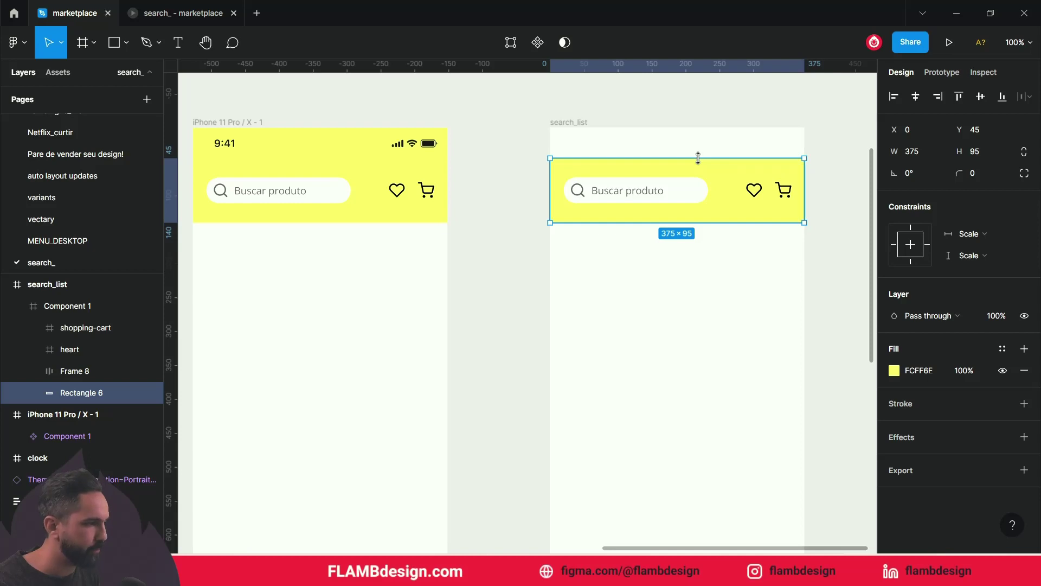
pyautogui.press('Escape')
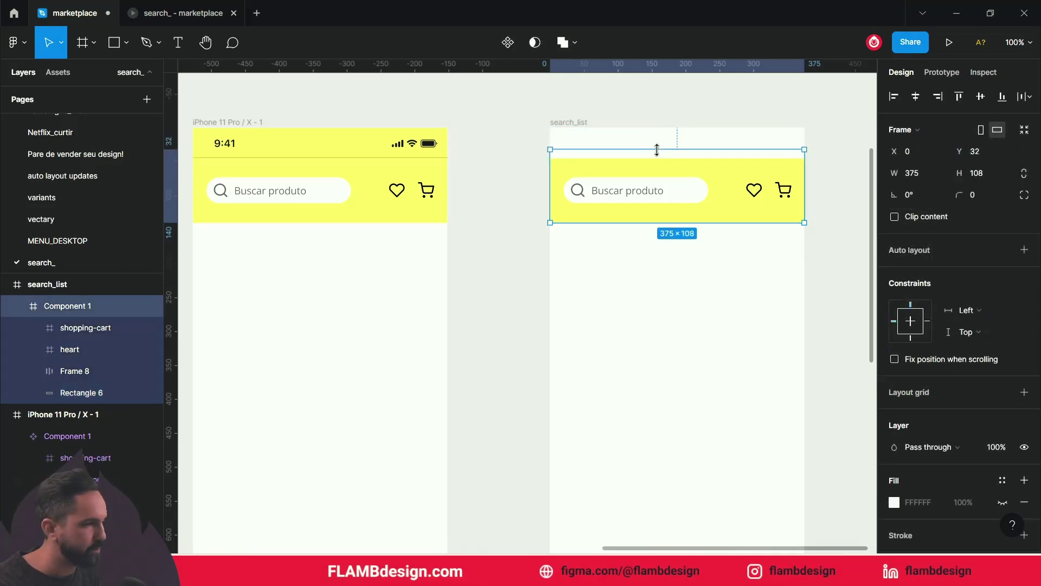
pyautogui.click(540, 167)
pyautogui.moveTo(672, 172); pyautogui.dragTo(673, 143)
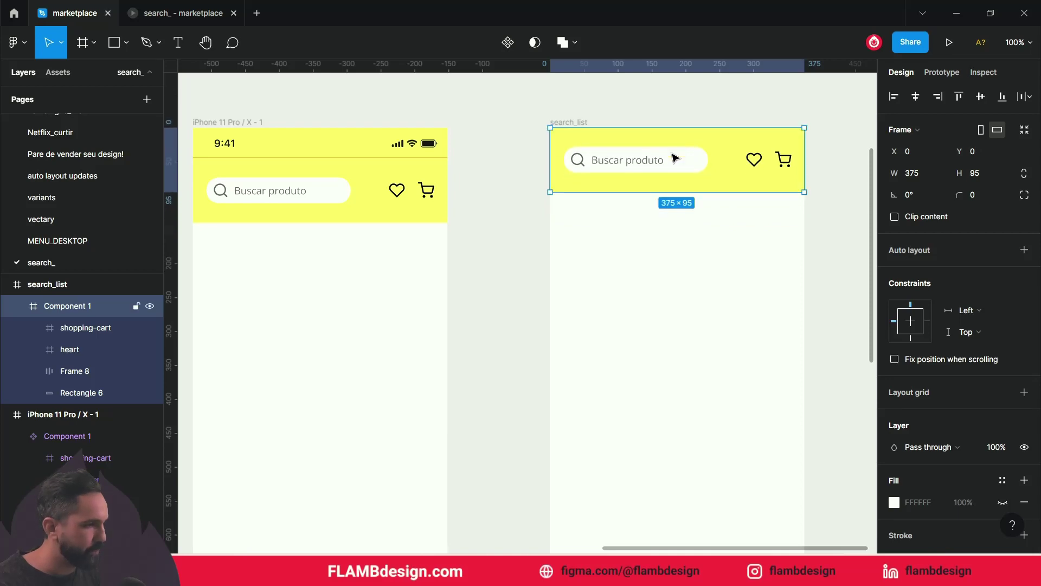
pyautogui.click(718, 246)
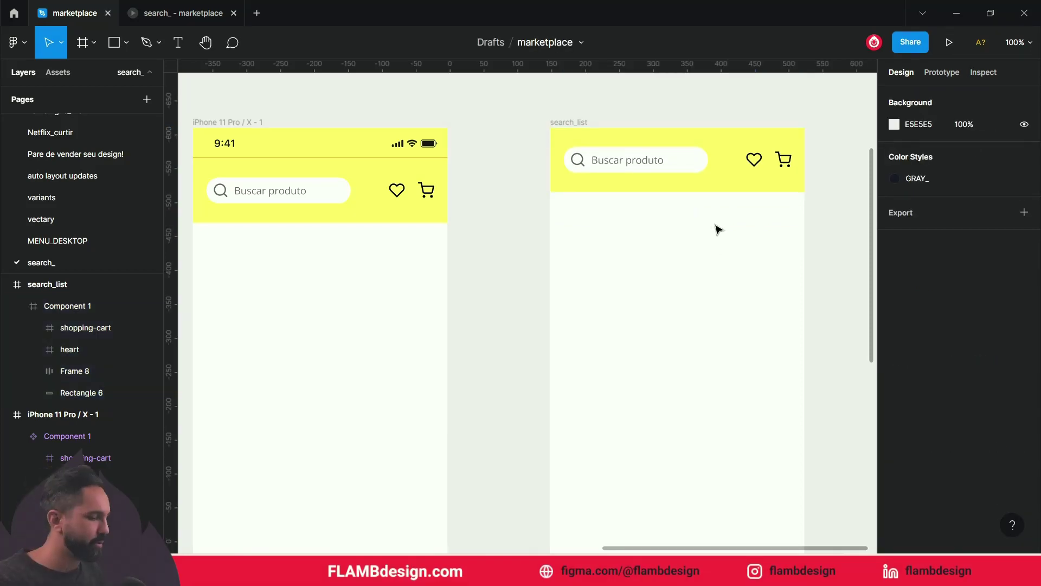
# Step: Delete the heart and shopping-cart icons from the search_list header
pyautogui.click(694, 159)
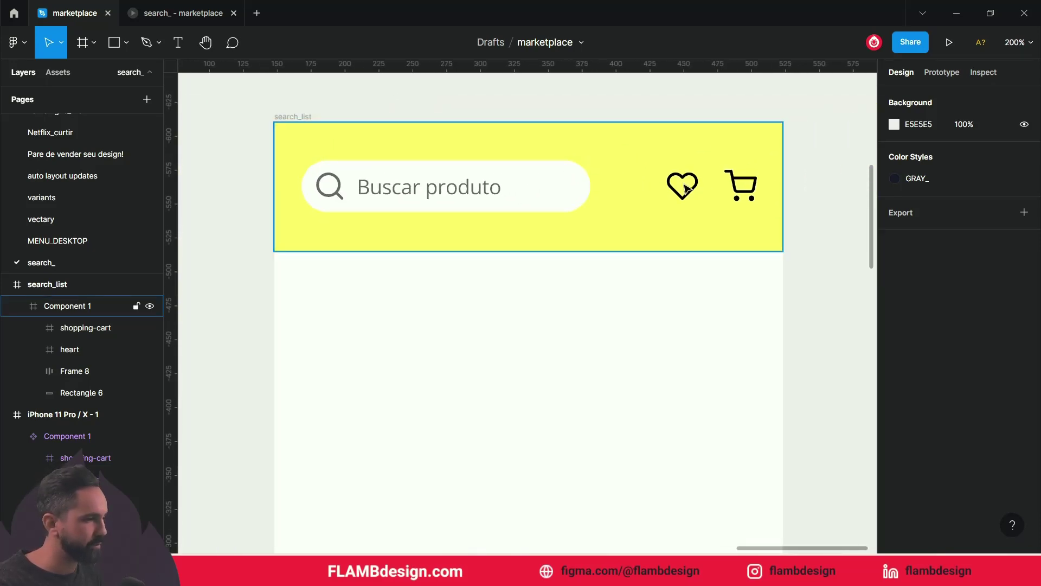
pyautogui.click(685, 188)
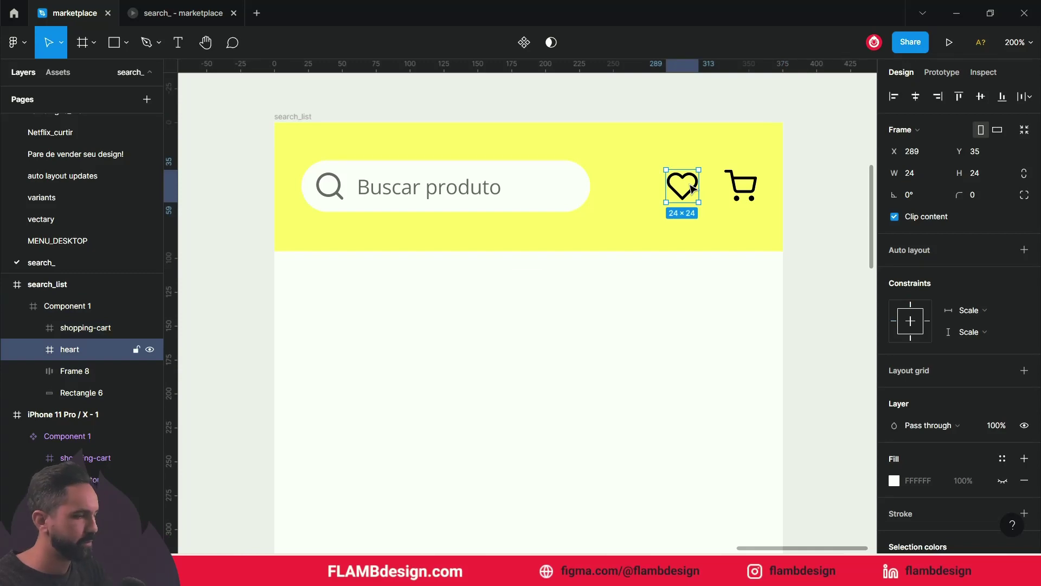
pyautogui.press('Delete')
pyautogui.click(741, 186)
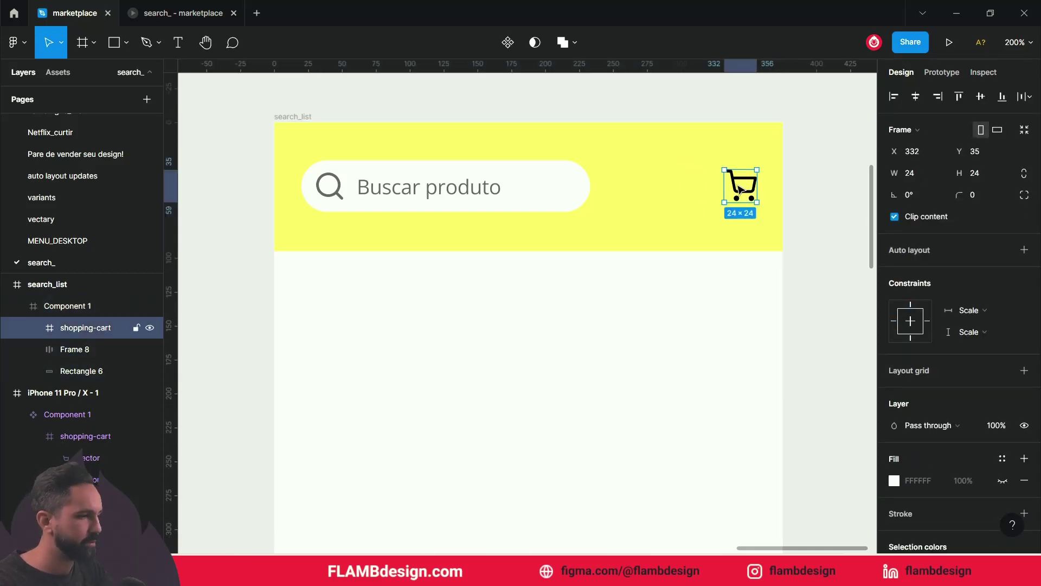
pyautogui.press('Delete')
pyautogui.click(569, 194)
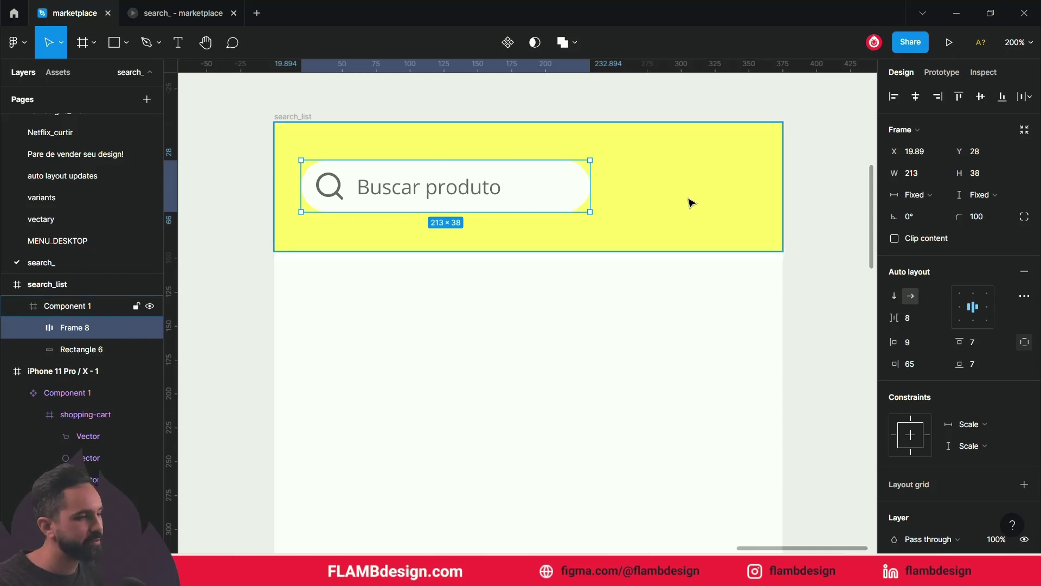
pyautogui.click(808, 191)
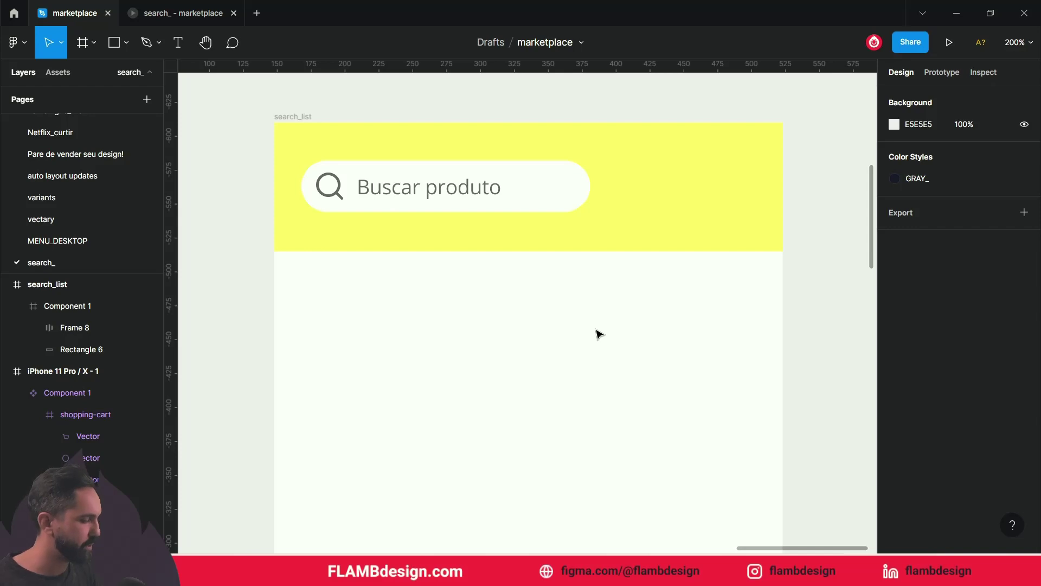
# Step: Add a bold 'Cancelar' text label and place it right of the search bar
pyautogui.press('t')
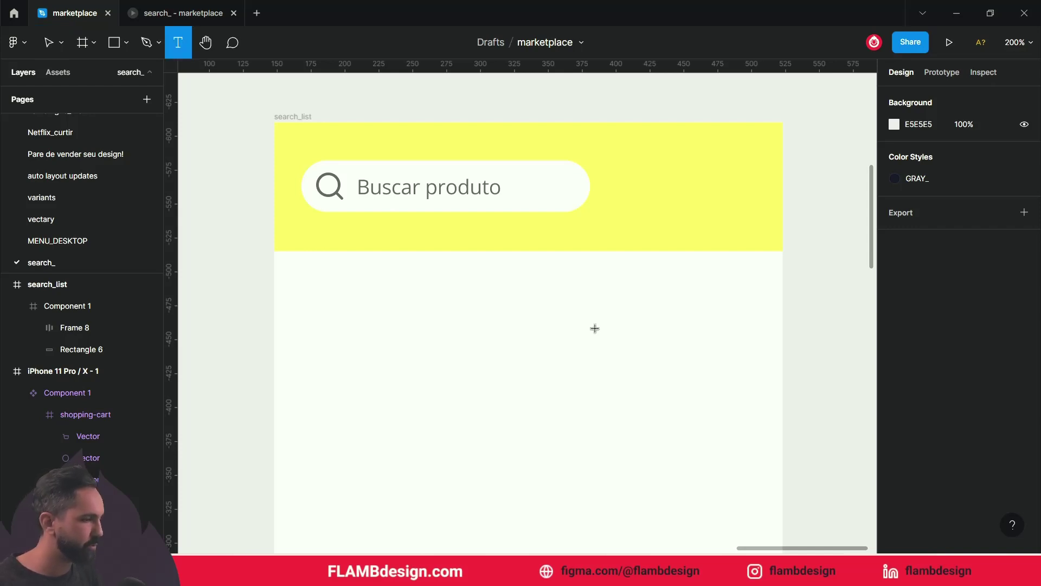
pyautogui.click(594, 328)
pyautogui.write('Cancelar')
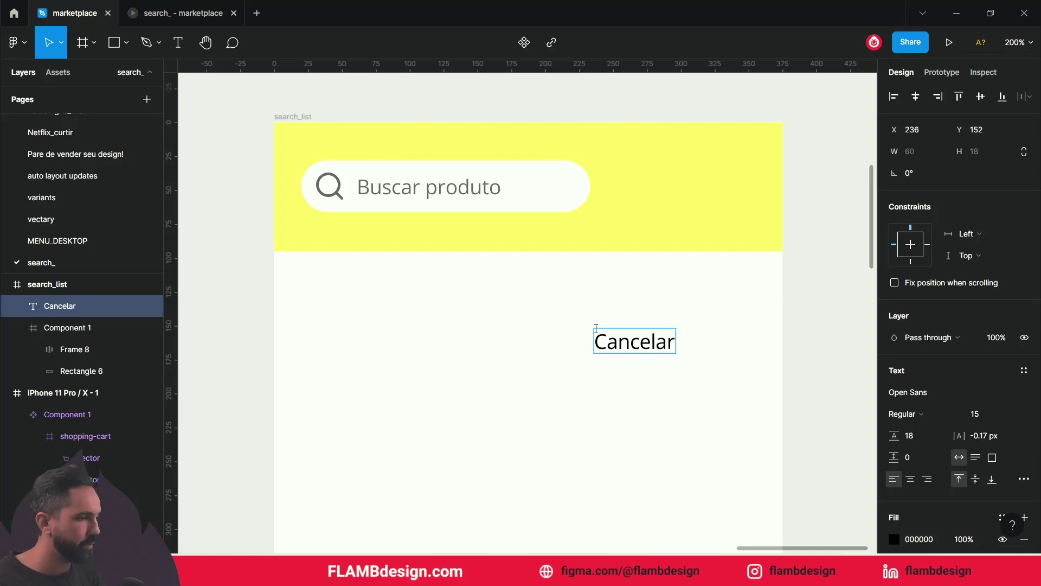
pyautogui.press('Escape')
pyautogui.click(907, 414)
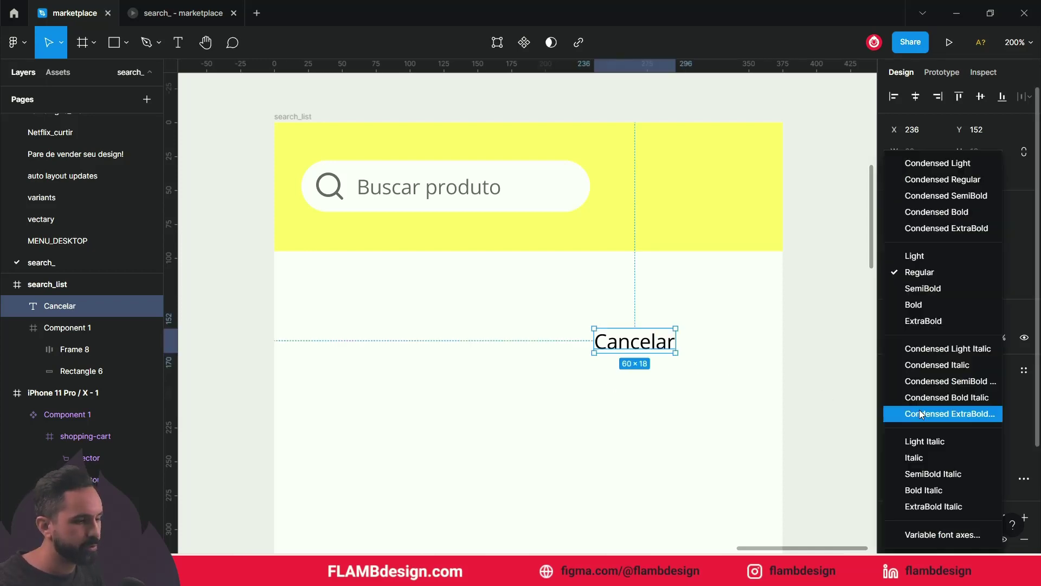
pyautogui.click(925, 305)
pyautogui.click(697, 395)
pyautogui.moveTo(669, 340); pyautogui.dragTo(736, 191)
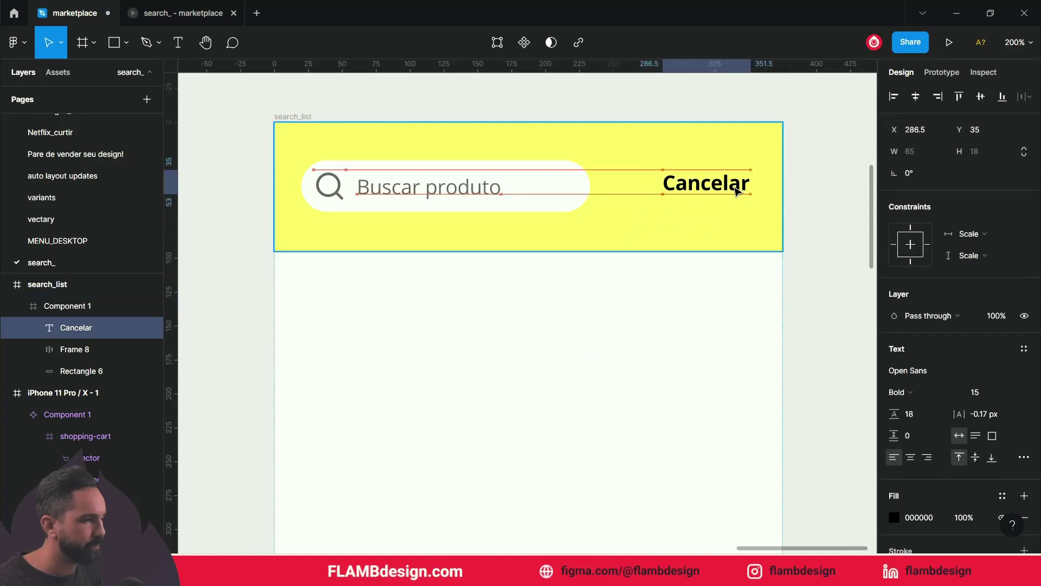
pyautogui.click(627, 344)
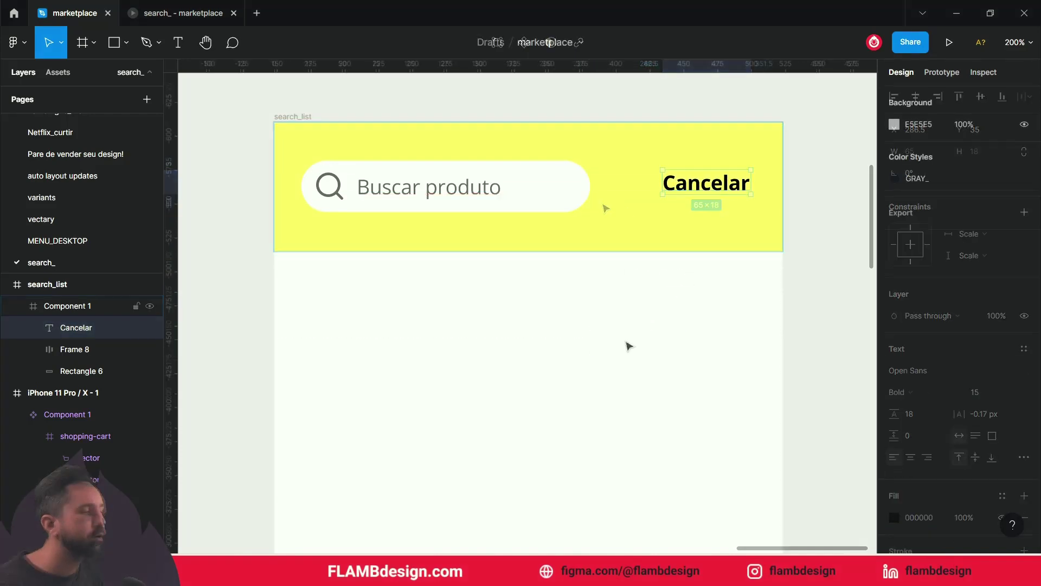
pyautogui.click(551, 184)
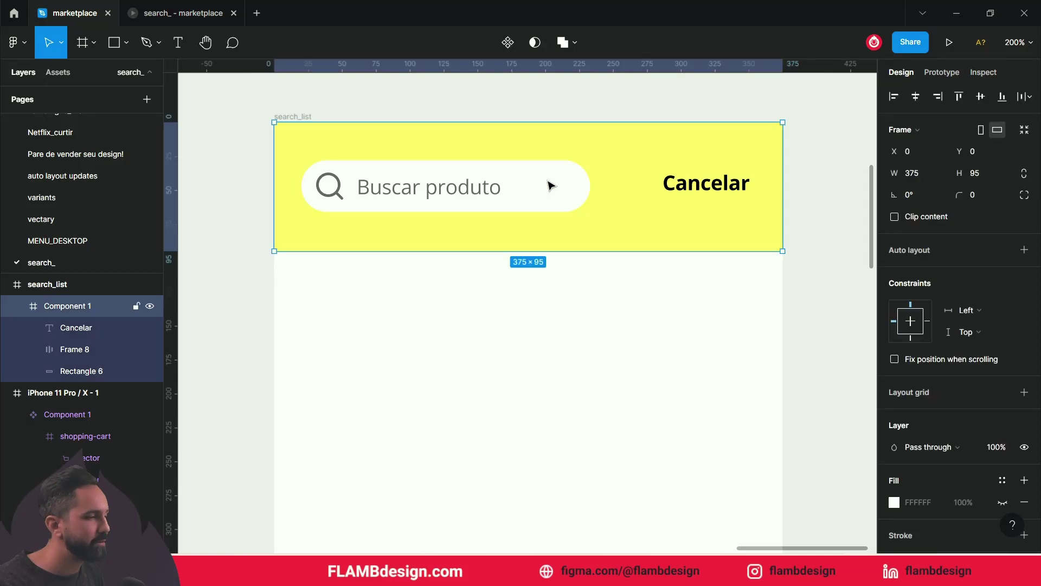
# Step: Widen the search field to 242 and delete its 'Buscar produto' placeholder text
pyautogui.moveTo(593, 184); pyautogui.dragTo(630, 187)
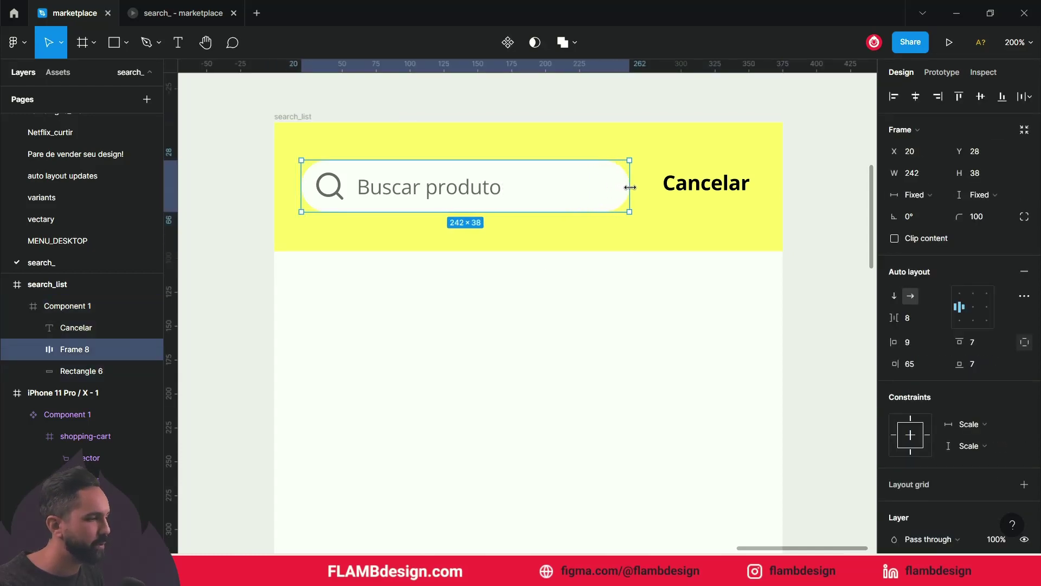
pyautogui.click(597, 339)
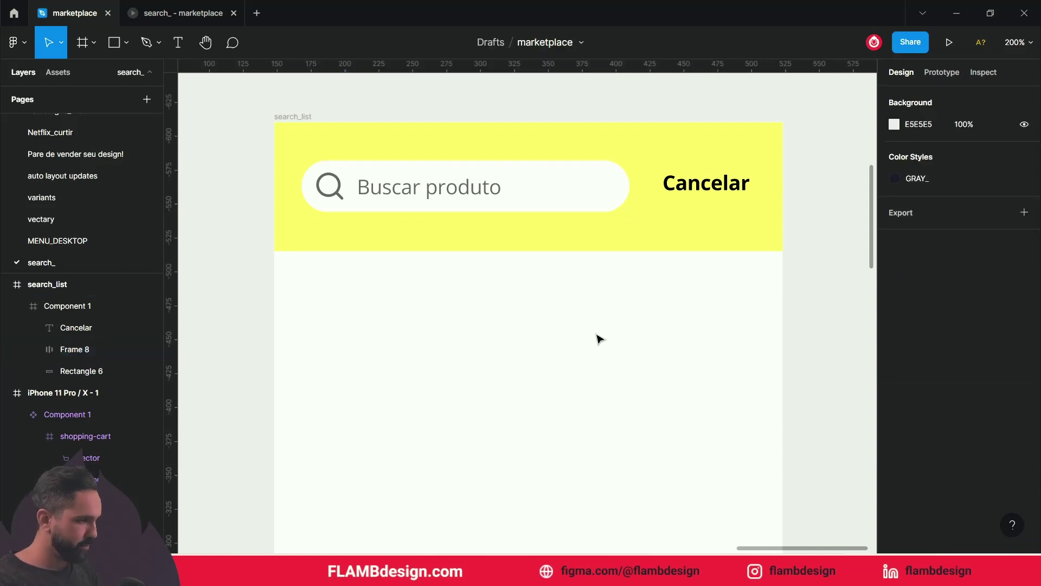
pyautogui.doubleClick(480, 193)
pyautogui.click(480, 192)
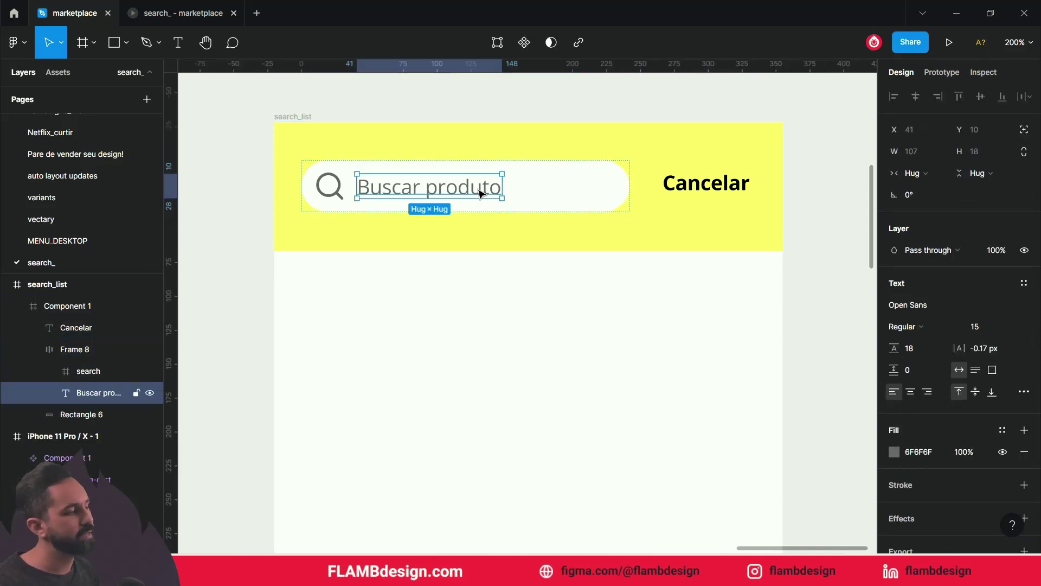
pyautogui.doubleClick(479, 193)
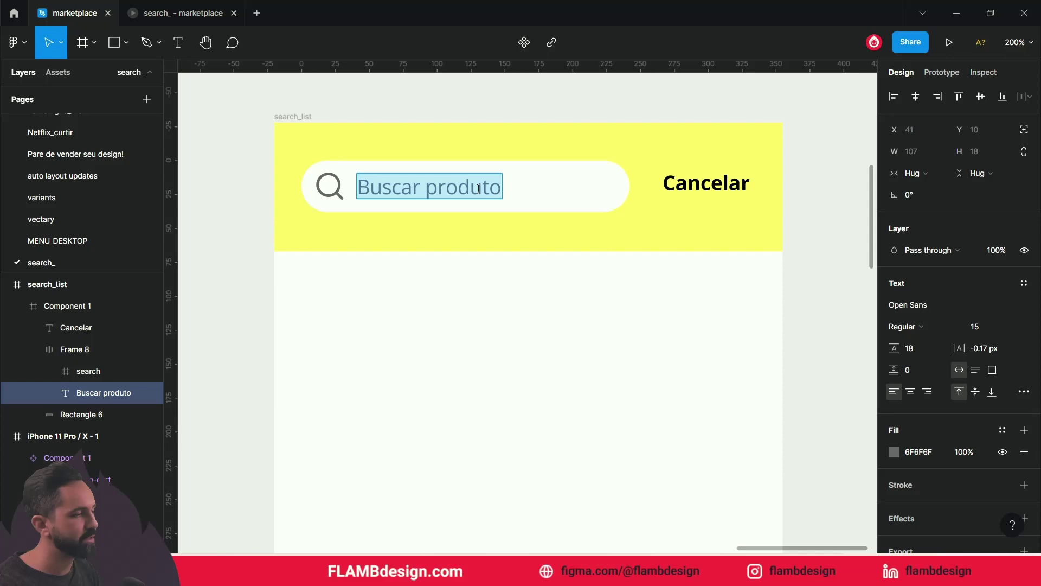
pyautogui.click(487, 186)
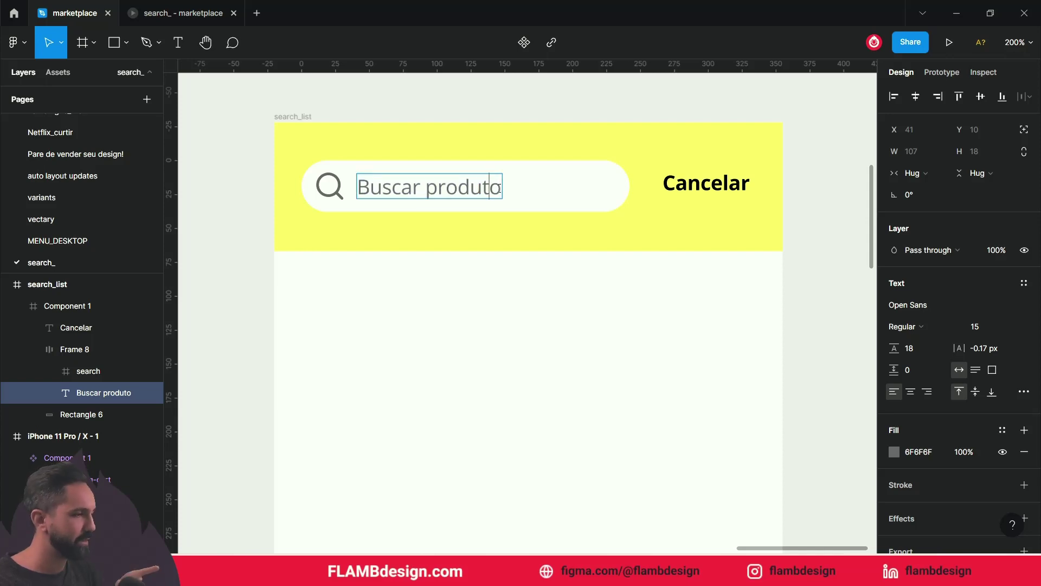
pyautogui.moveTo(499, 187); pyautogui.dragTo(342, 192)
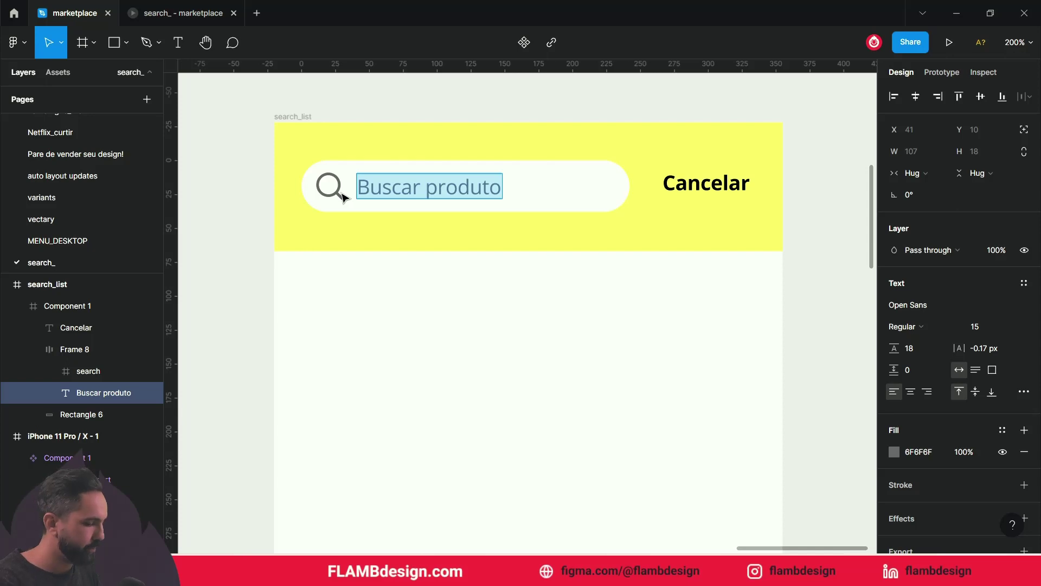
pyautogui.press('BackSpace')
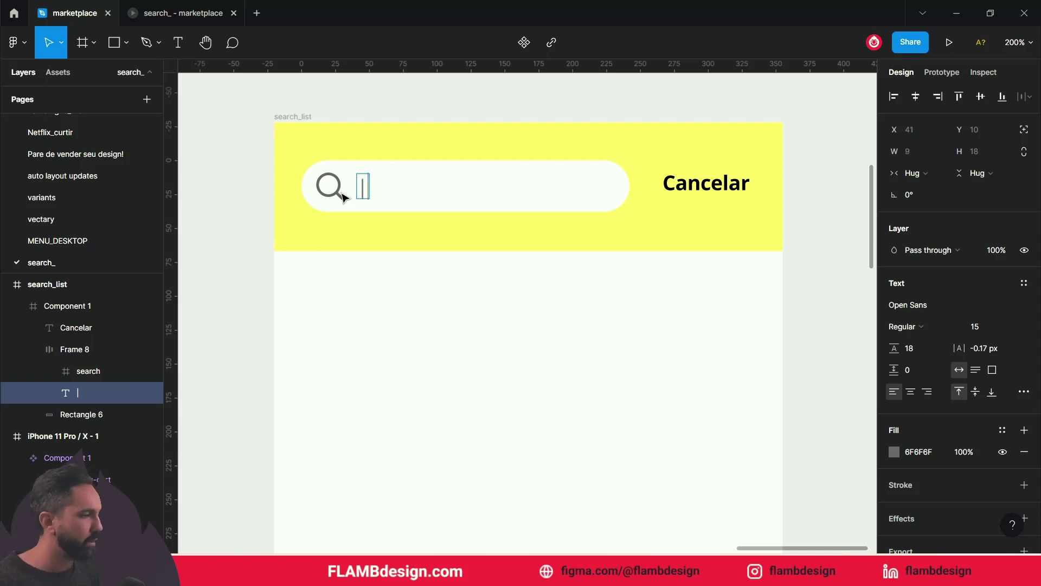
pyautogui.click(392, 322)
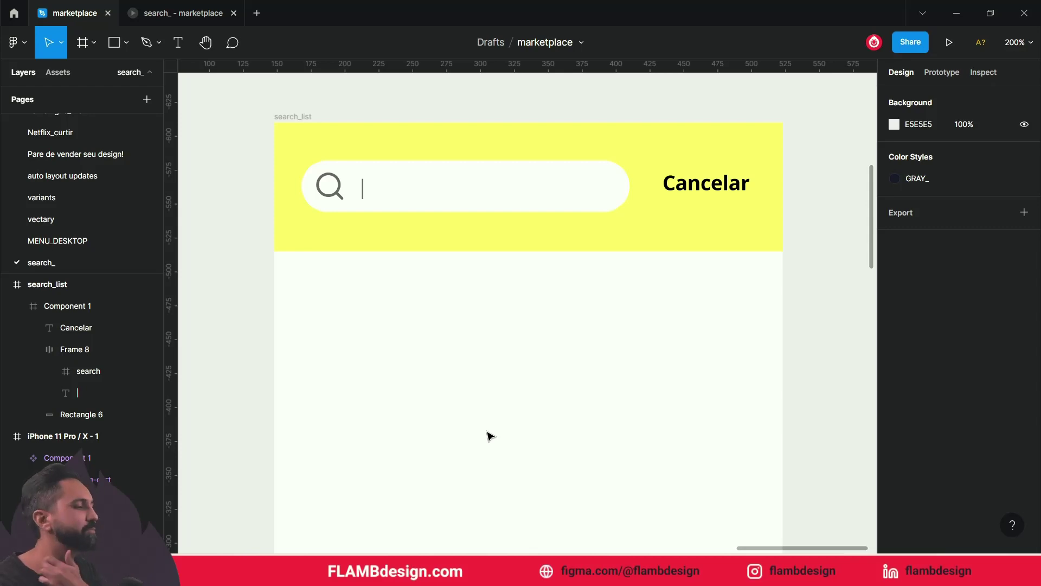
# Step: Add a bold 'Mais recentes' heading below the header and move it left
pyautogui.press('t')
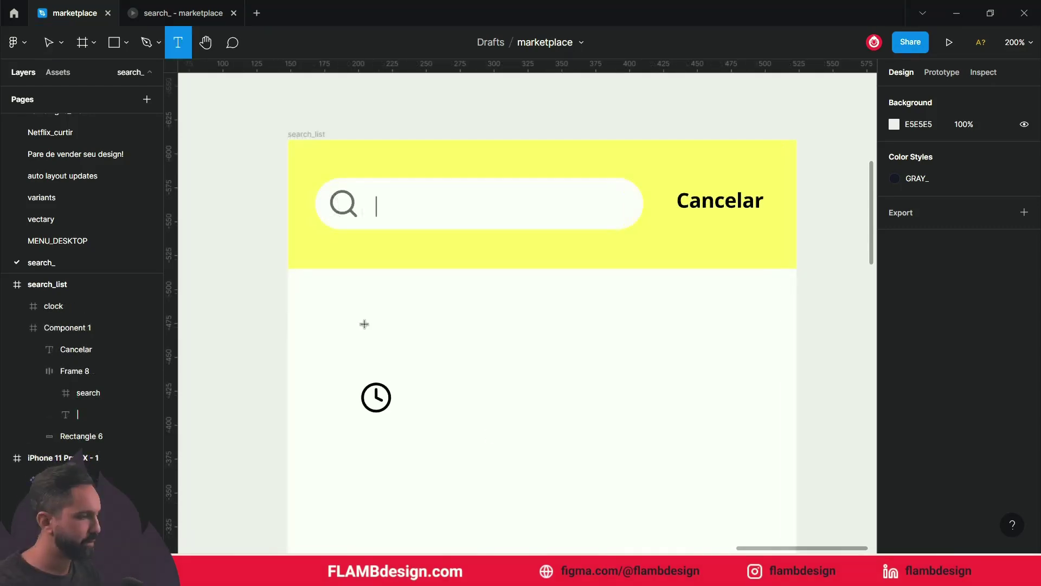
pyautogui.click(364, 323)
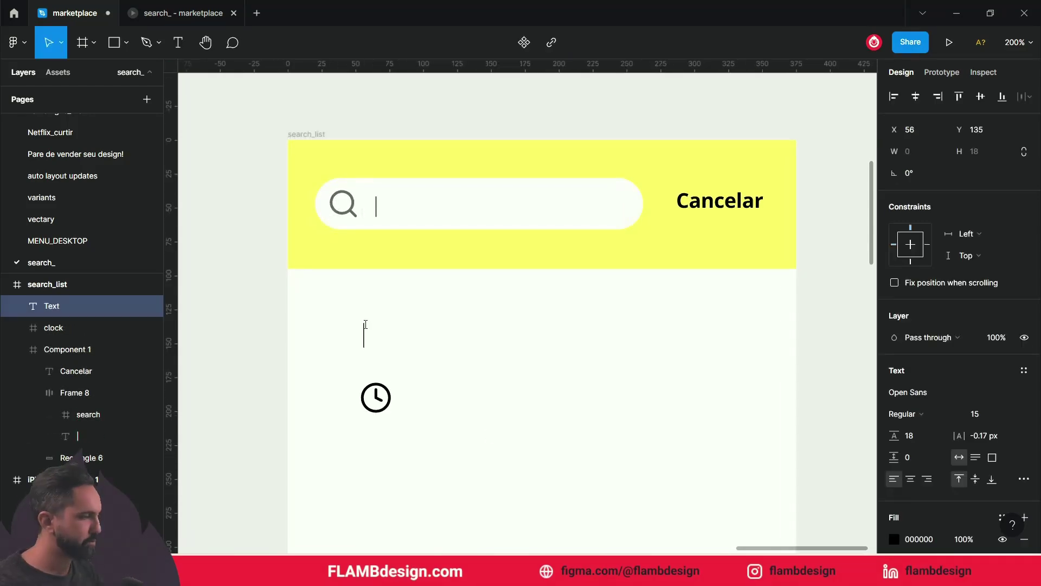
pyautogui.write('Mais recentes')
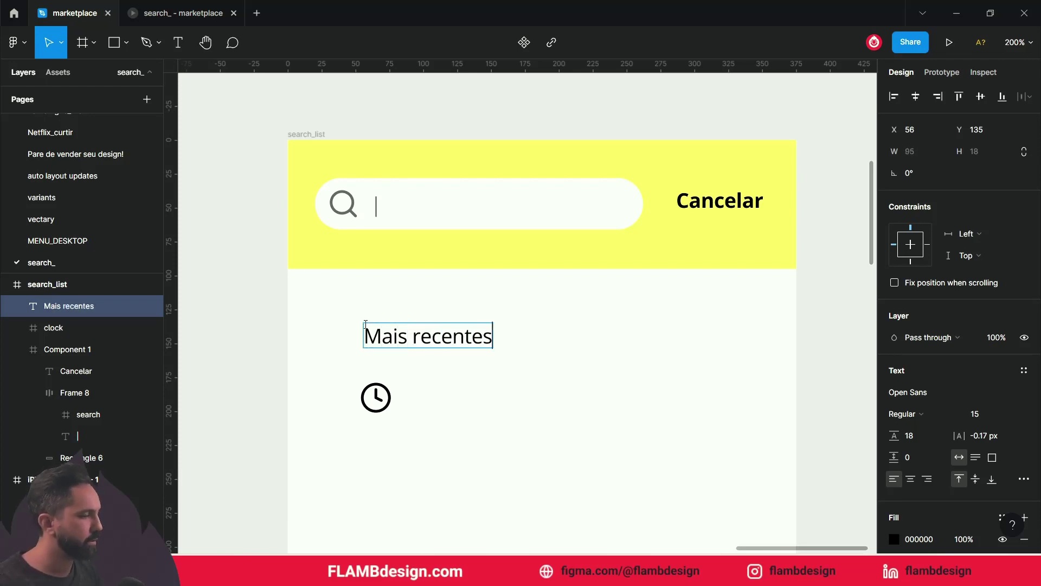
pyautogui.press('Escape')
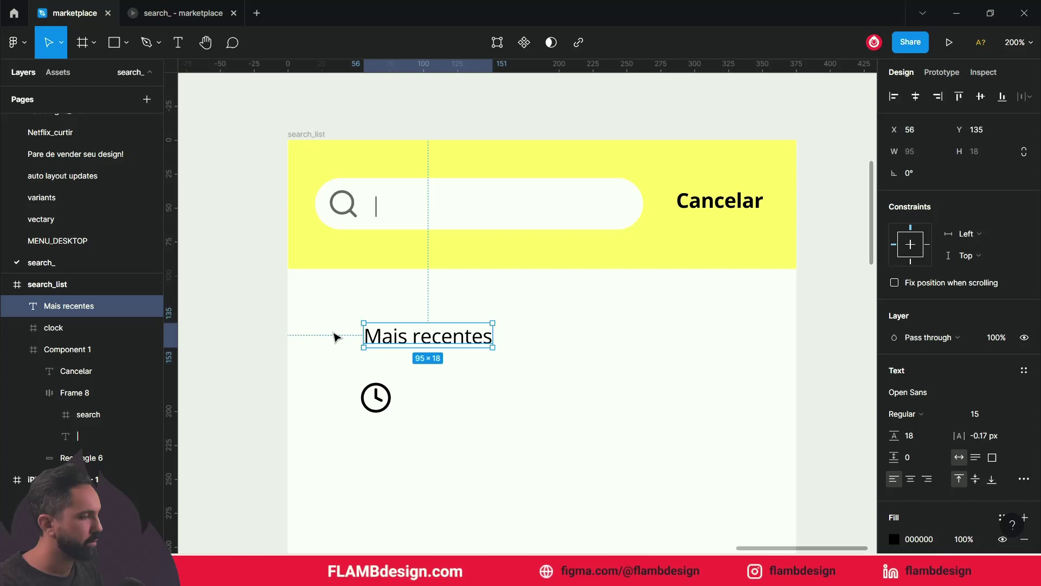
pyautogui.click(919, 414)
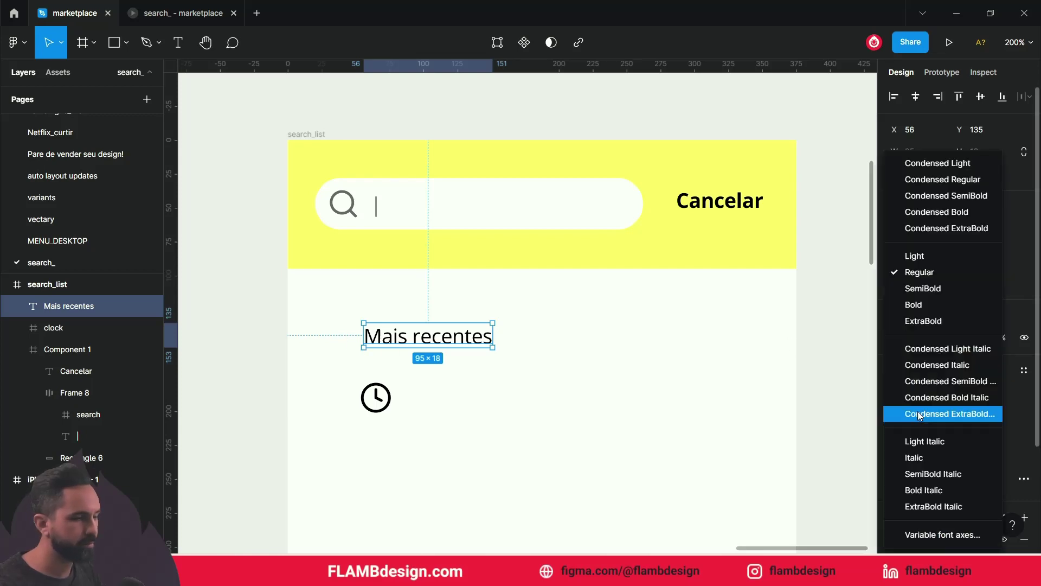
pyautogui.click(922, 304)
pyautogui.click(640, 395)
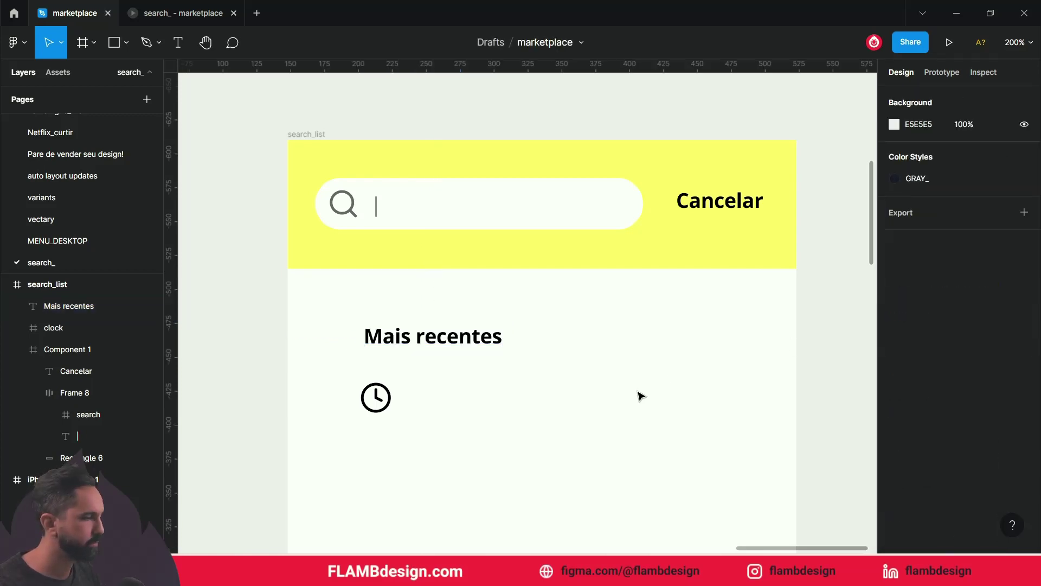
pyautogui.click(437, 337)
pyautogui.moveTo(431, 336); pyautogui.dragTo(391, 330)
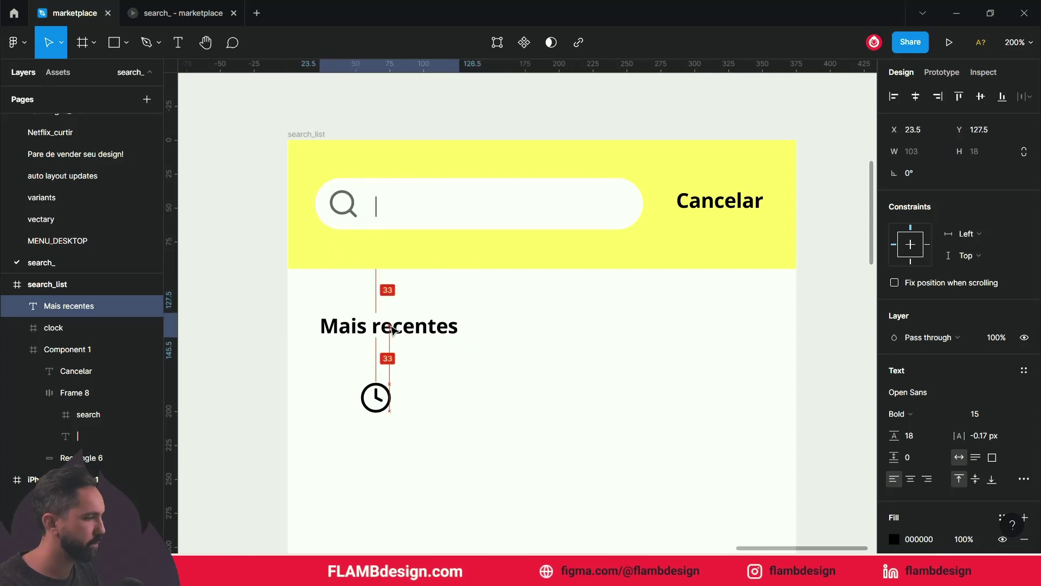
pyautogui.scroll(-4, 439, 368)
pyautogui.scroll(1, 425, 339)
pyautogui.scroll(1, 425, 339)
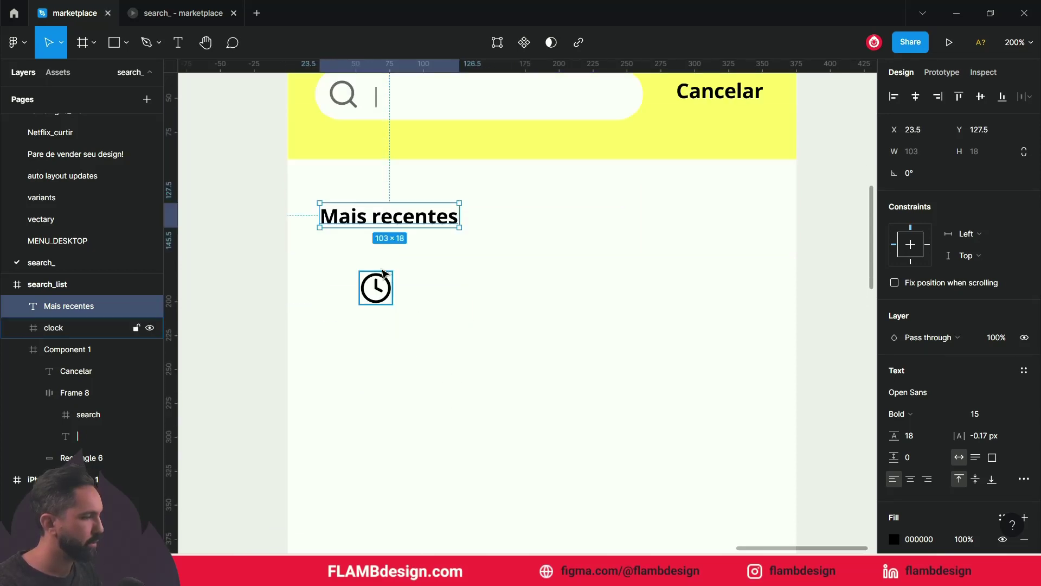
# Step: Align the clock icon and add a regular-weight 'Tenis corrida' label beside it
pyautogui.click(385, 281)
pyautogui.moveTo(382, 293); pyautogui.dragTo(344, 292)
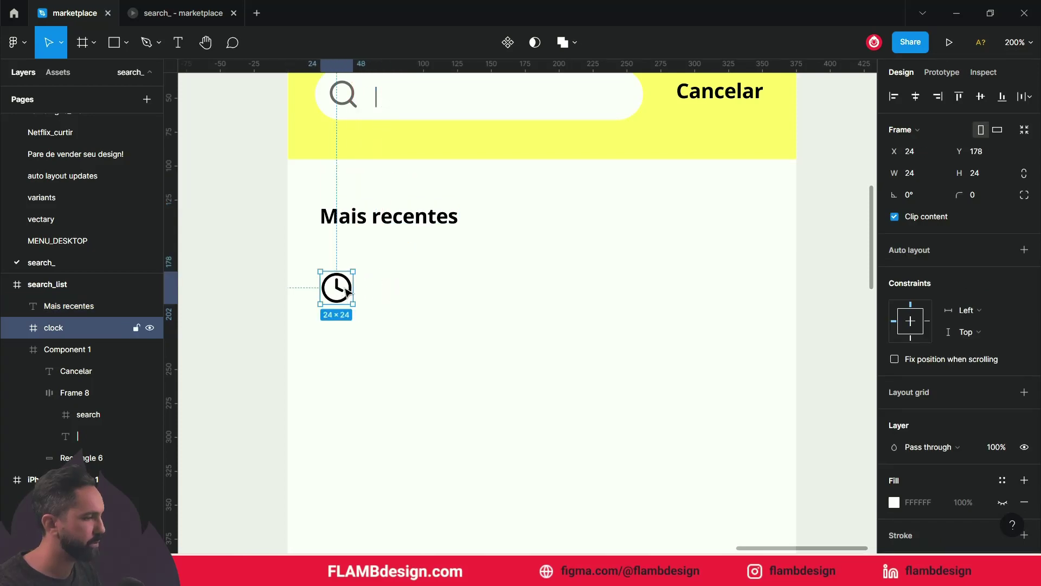
pyautogui.click(400, 297)
pyautogui.click(420, 217)
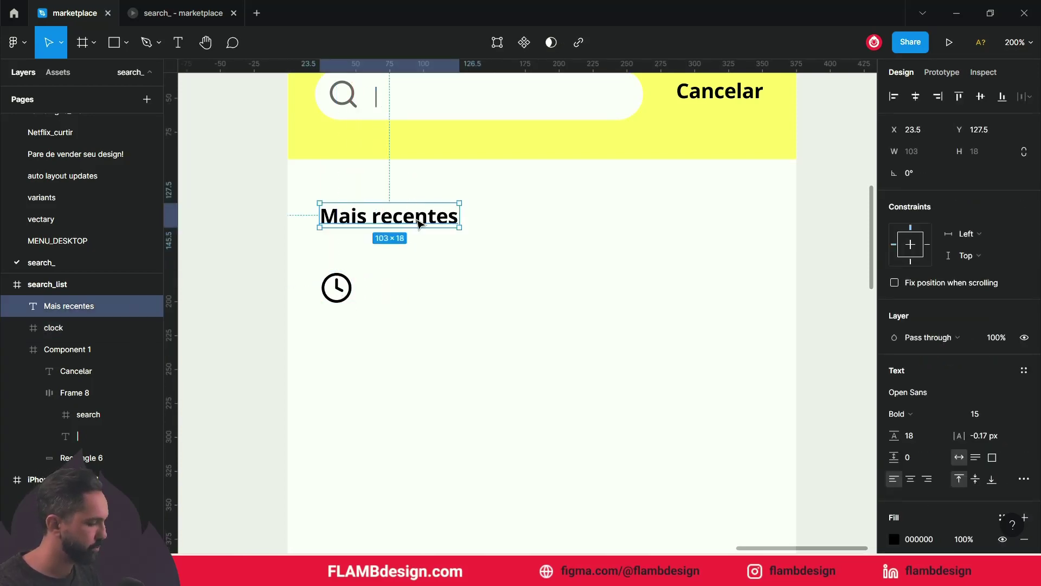
pyautogui.keyDown('alt'); pyautogui.moveTo(420, 222); pyautogui.dragTo(482, 292); pyautogui.keyUp('alt')
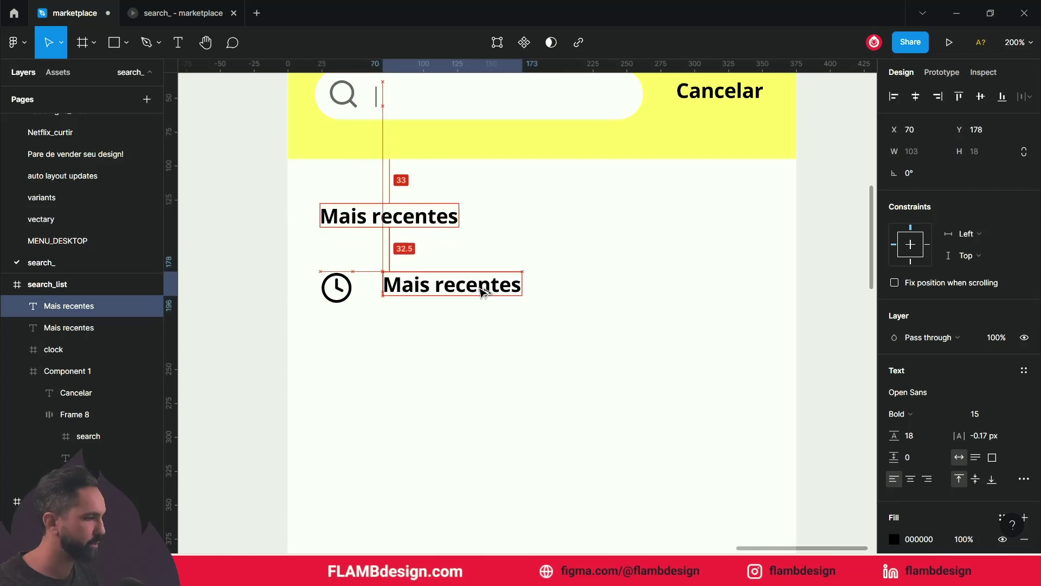
pyautogui.moveTo(482, 291); pyautogui.dragTo(480, 293)
pyautogui.doubleClick(478, 289)
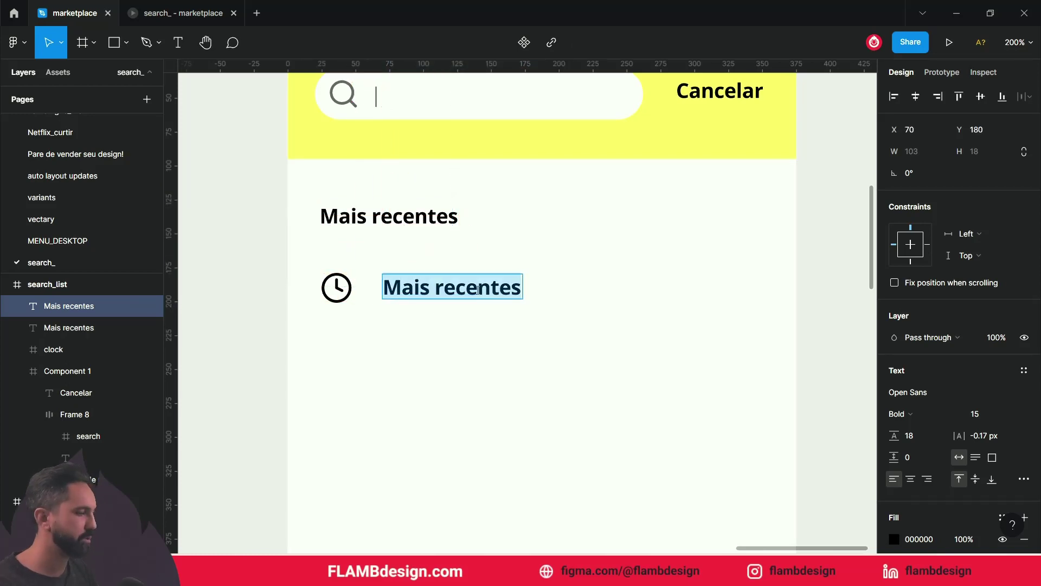
pyautogui.write('Te')
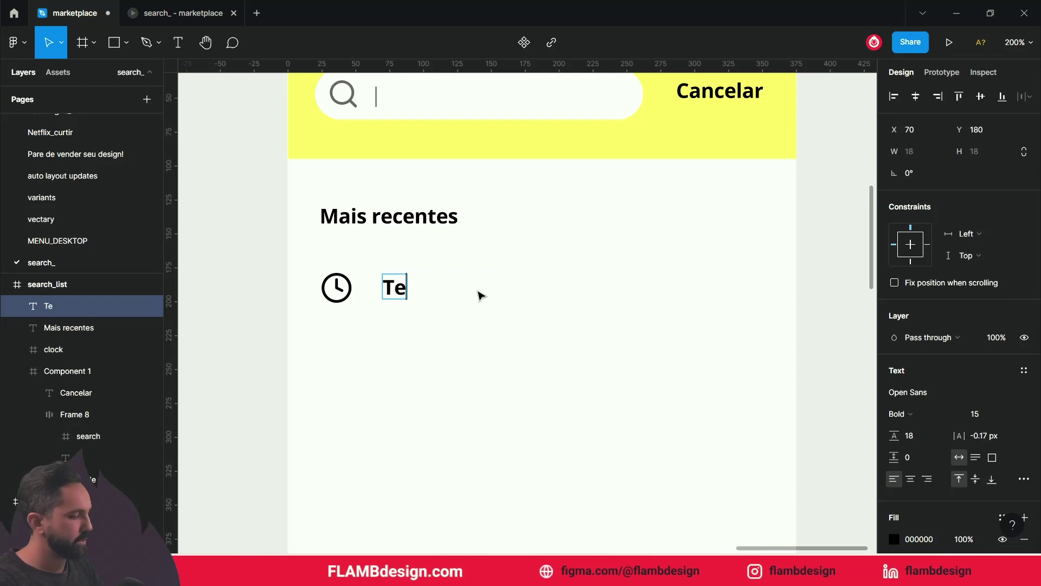
pyautogui.write('nis corrida')
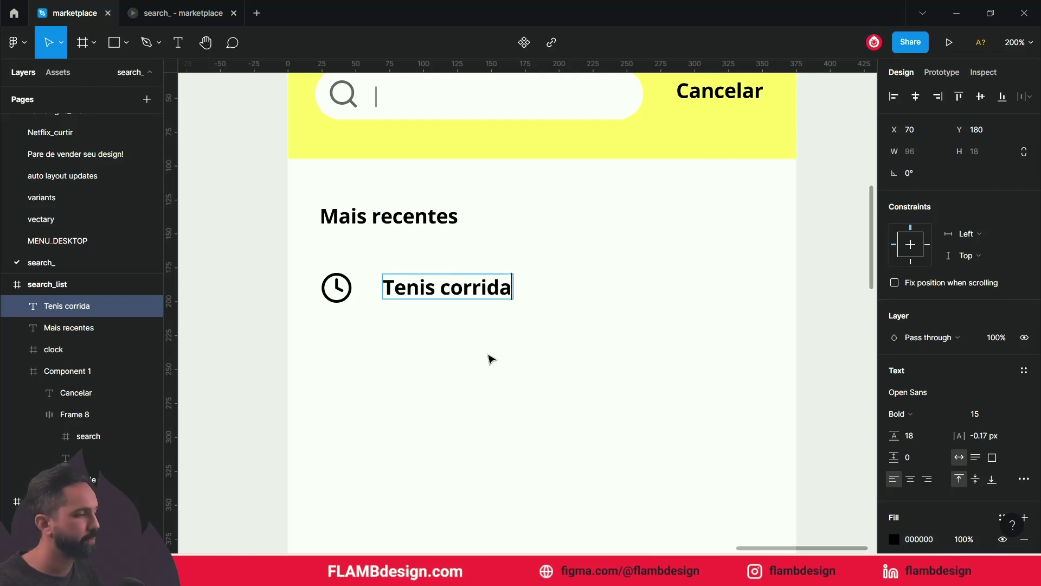
pyautogui.press('Escape')
pyautogui.click(899, 414)
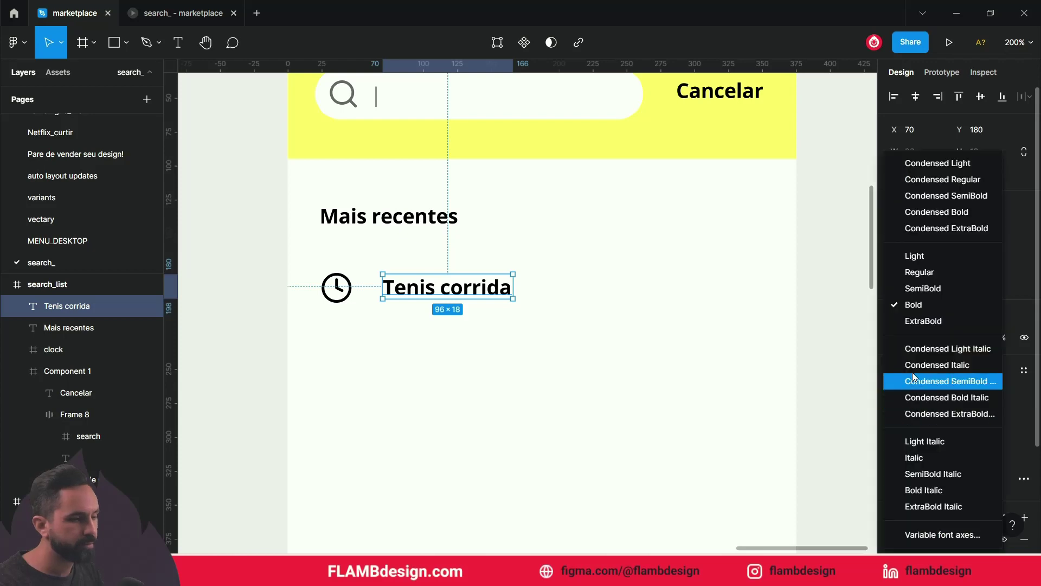
pyautogui.click(919, 272)
pyautogui.click(334, 320)
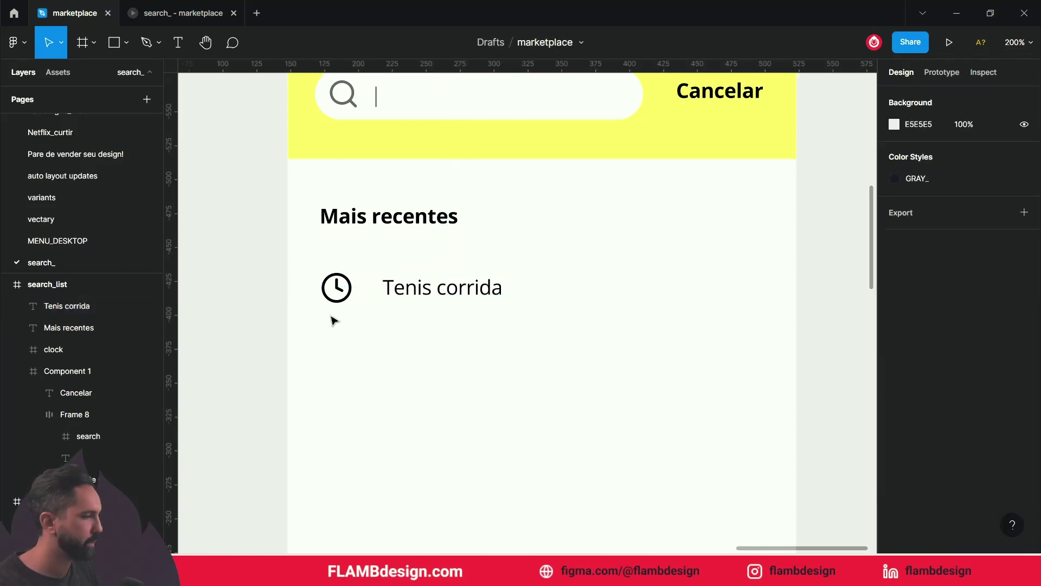
# Step: Group the clock icon and 'Tenis corrida' into an auto-layout row
pyautogui.click(336, 287)
pyautogui.moveTo(424, 294); pyautogui.dragTo(418, 295)
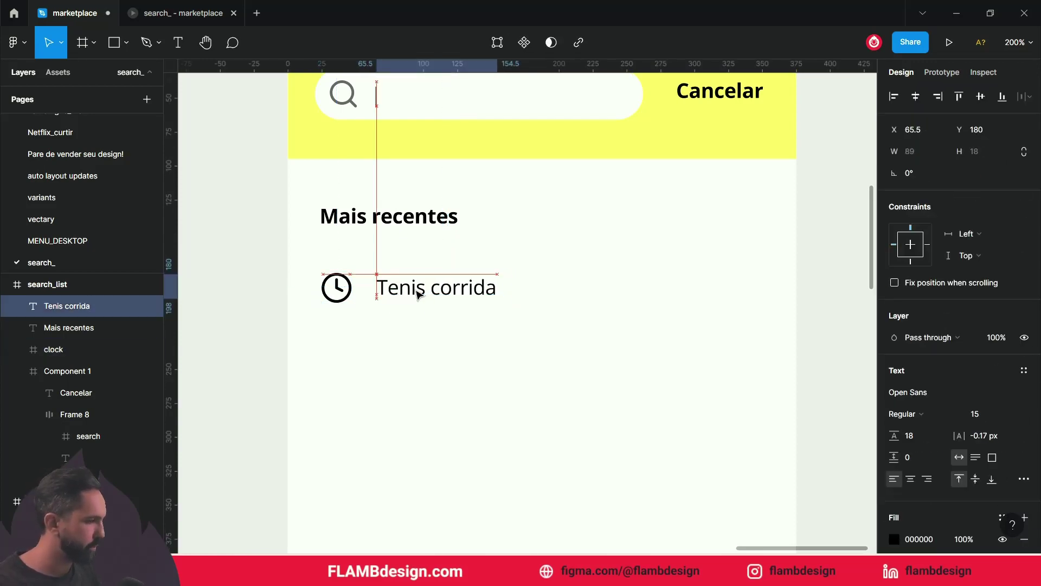
pyautogui.keyDown('shift'); pyautogui.click(324, 288); pyautogui.keyUp('shift')
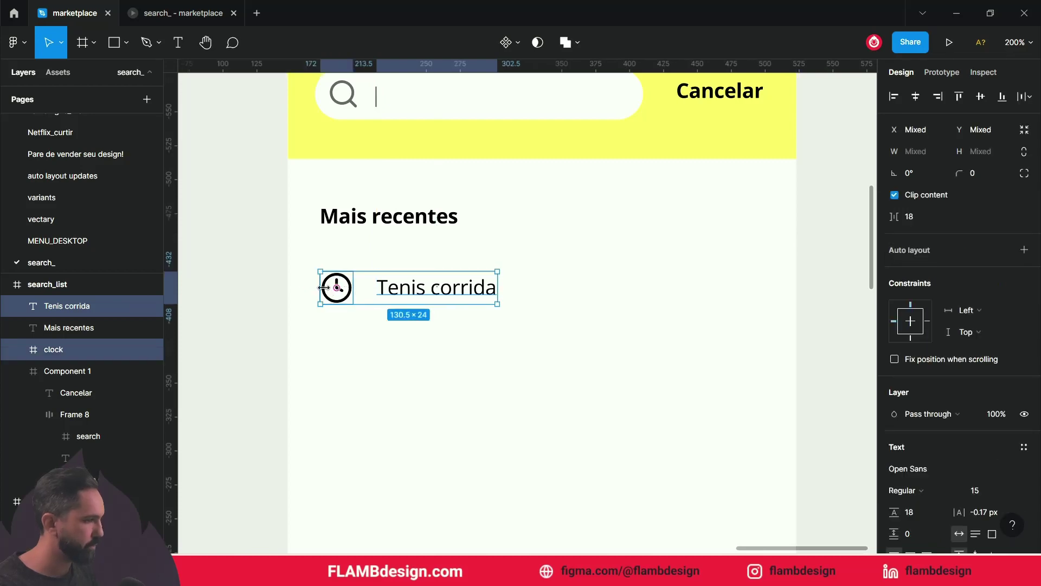
pyautogui.hotkey('shift', 'a')
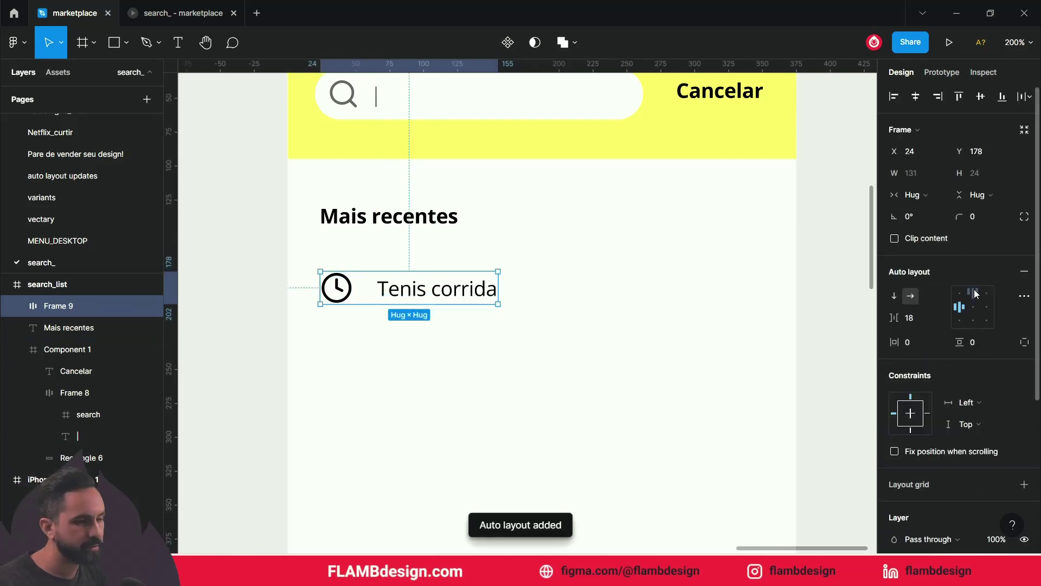
pyautogui.click(363, 290)
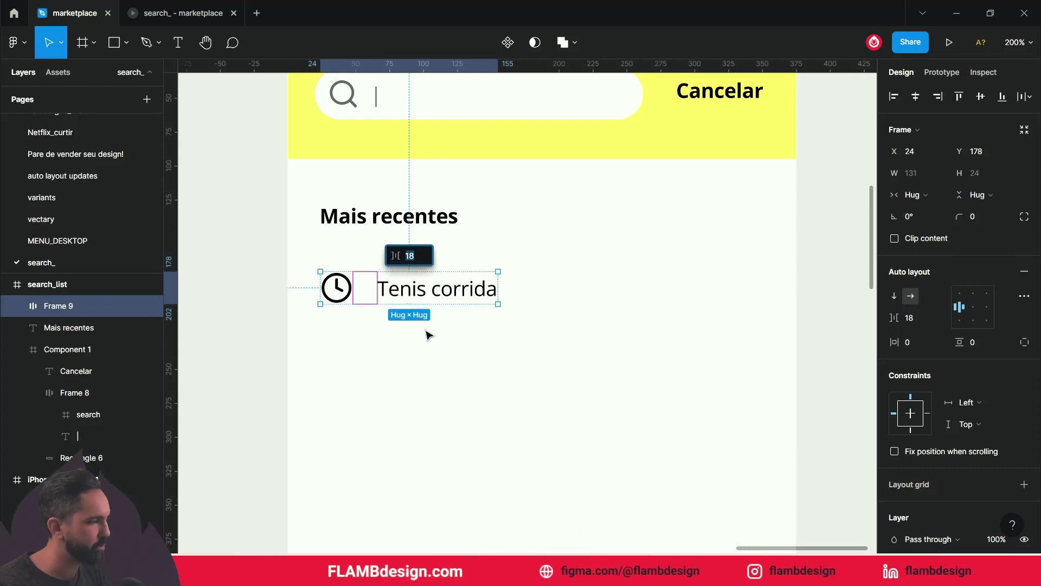
pyautogui.click(343, 365)
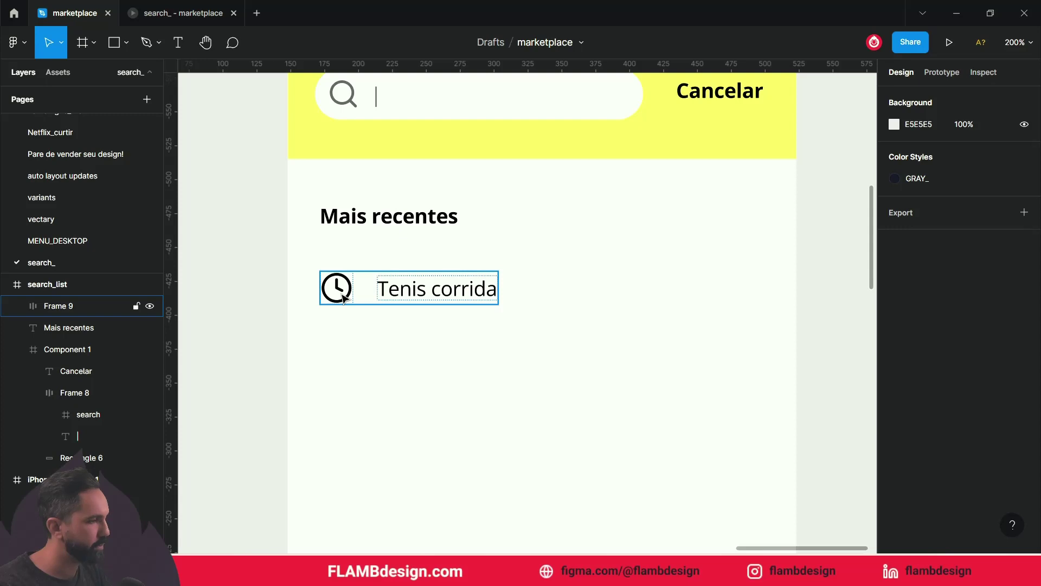
# Step: Color the row gray #6E6E6E from the search icon and duplicate it below
pyautogui.scroll(1, 293, 351)
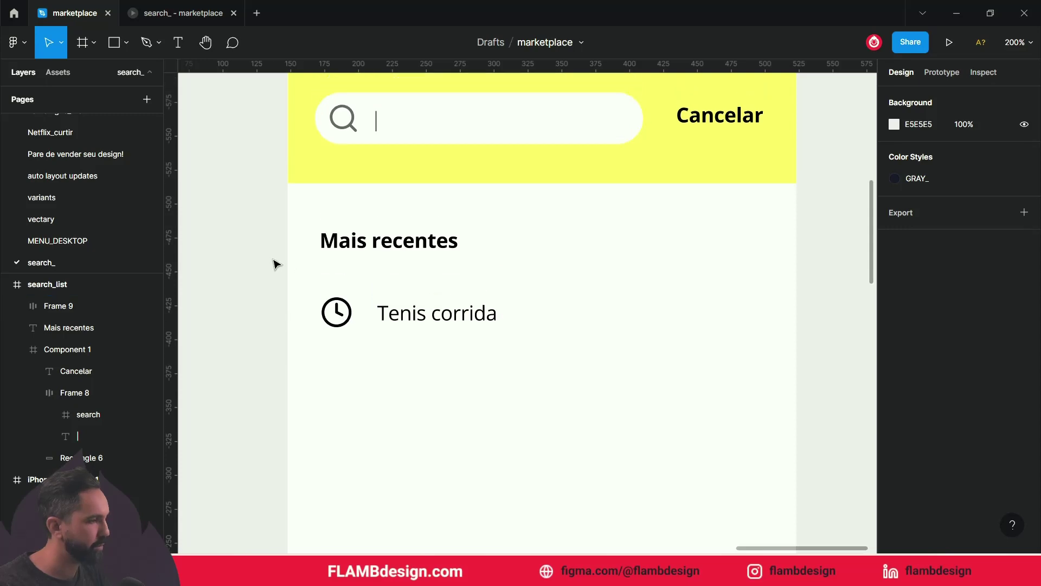
pyautogui.moveTo(273, 257); pyautogui.dragTo(553, 361)
pyautogui.scroll(-5, 972, 458)
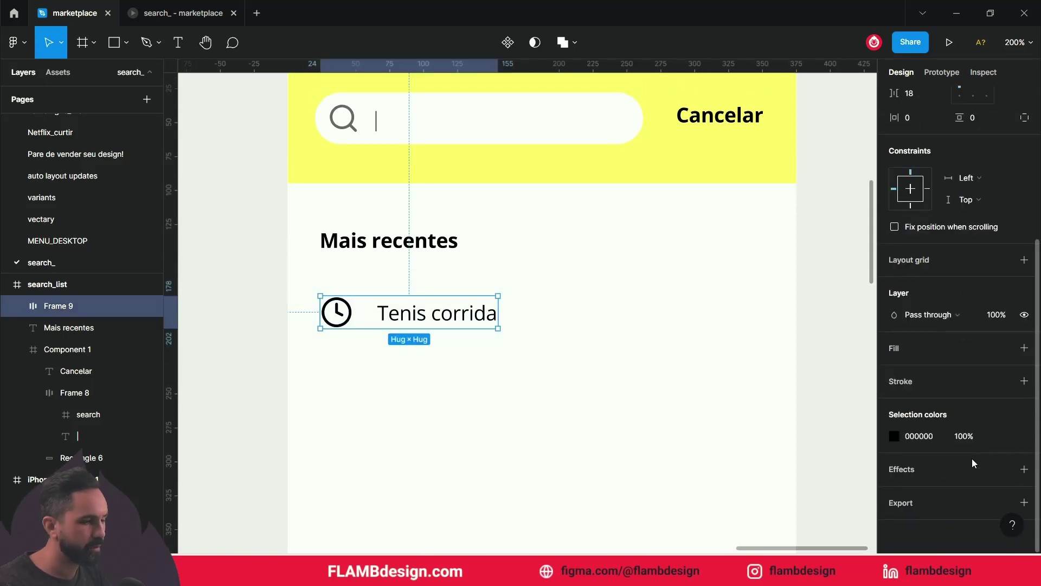
pyautogui.click(893, 437)
pyautogui.click(735, 401)
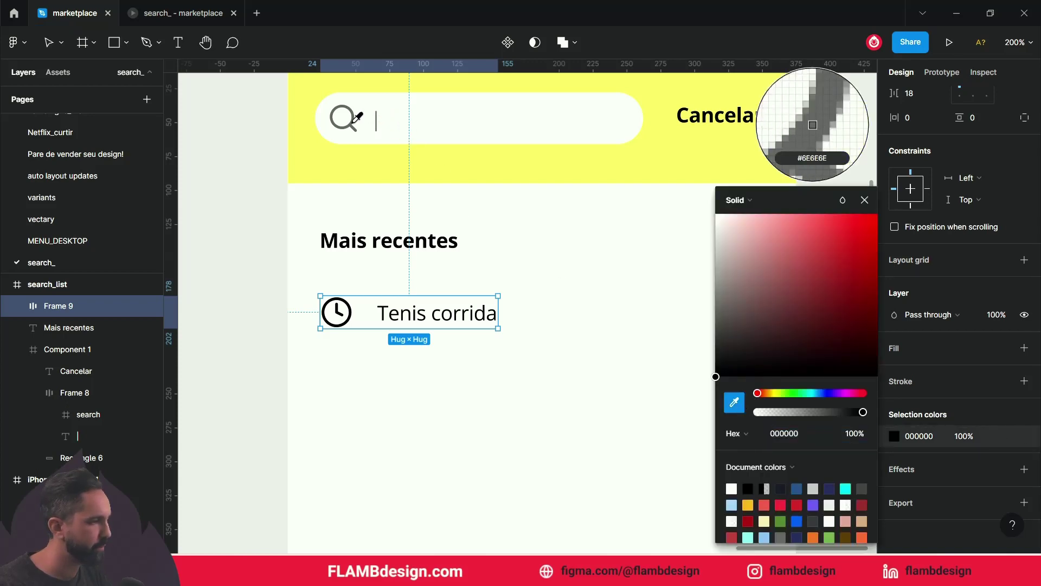
pyautogui.click(354, 121)
pyautogui.click(587, 371)
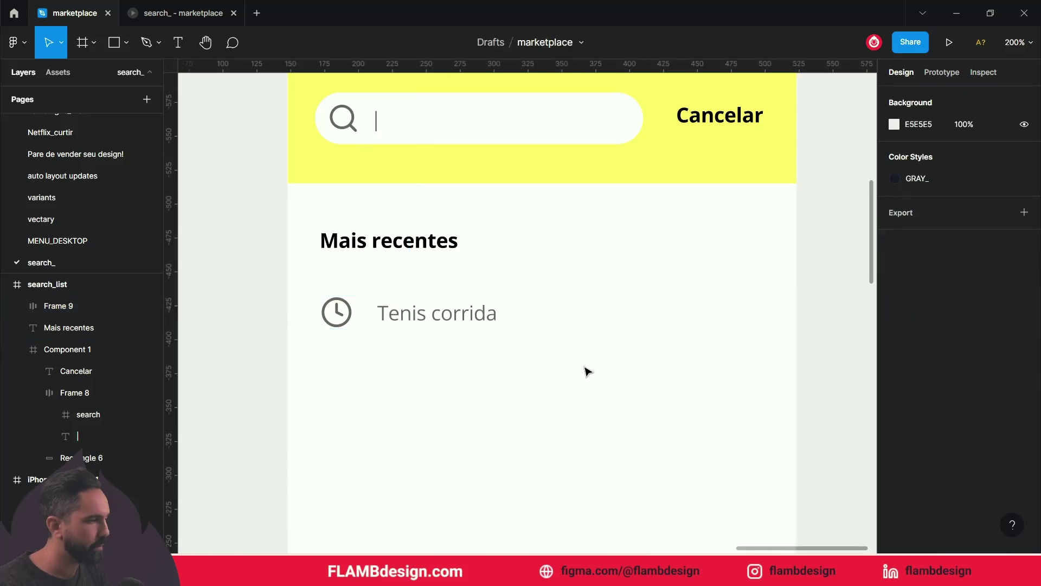
pyautogui.click(453, 311)
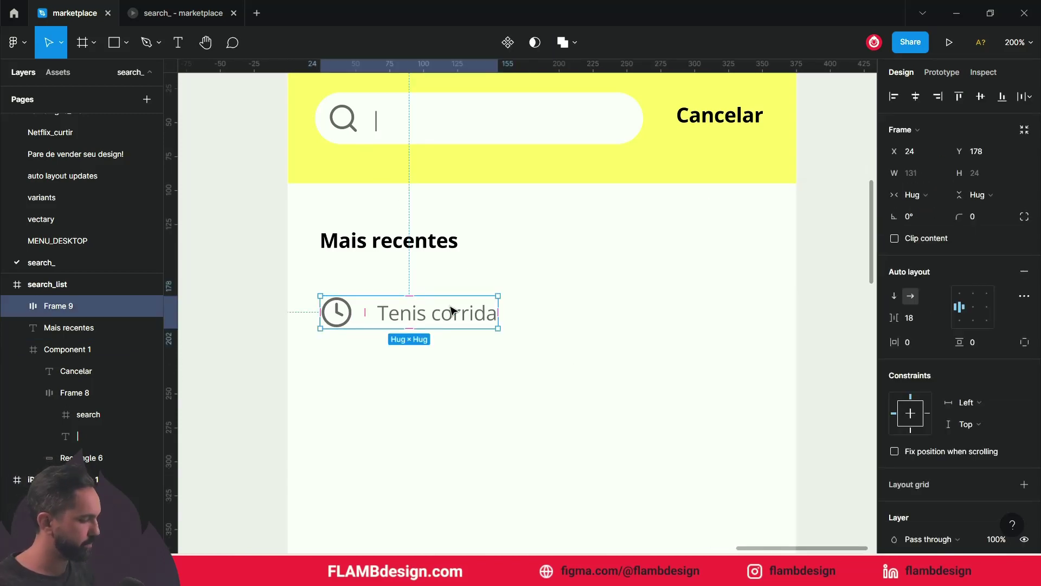
pyautogui.moveTo(453, 310); pyautogui.dragTo(460, 371)
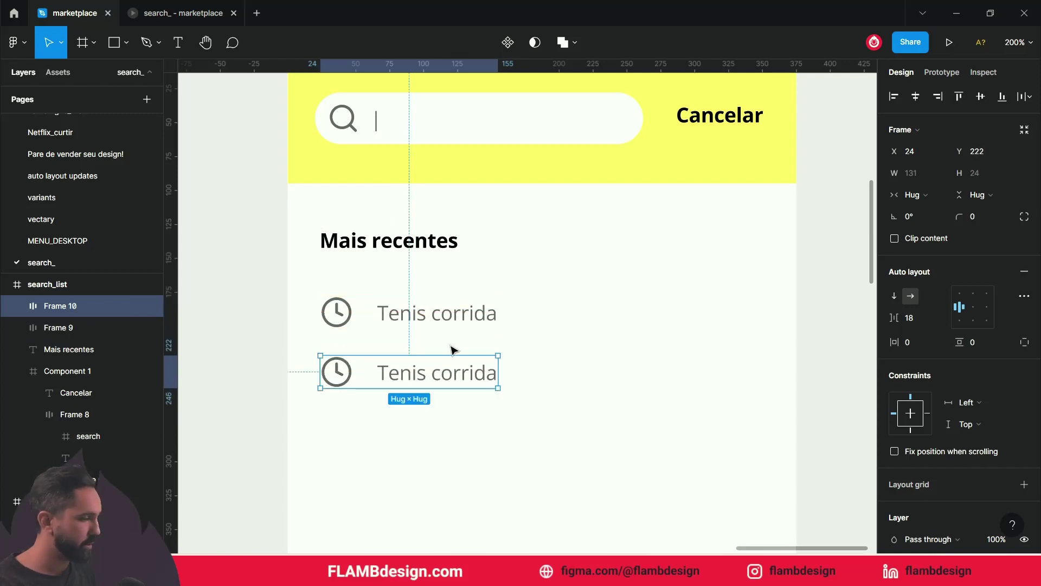
# Step: Make four 'Tenis corrida' rows and wrap them in a vertical auto layout with 20 spacing
pyautogui.hotkey('ctrl', 'd')
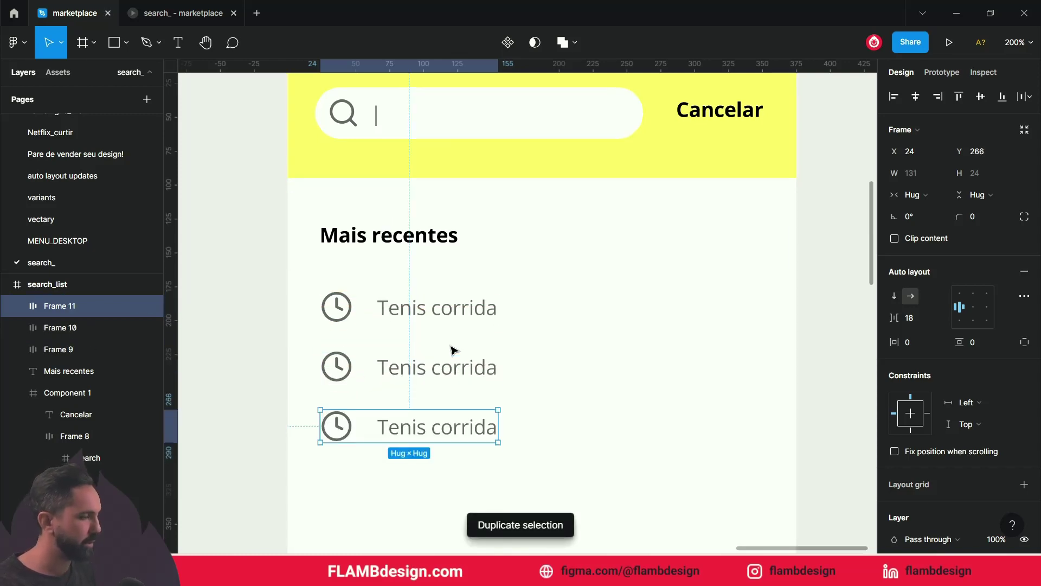
pyautogui.scroll(-1, 454, 350)
pyautogui.scroll(-1, 453, 350)
pyautogui.hotkey('ctrl', 'd')
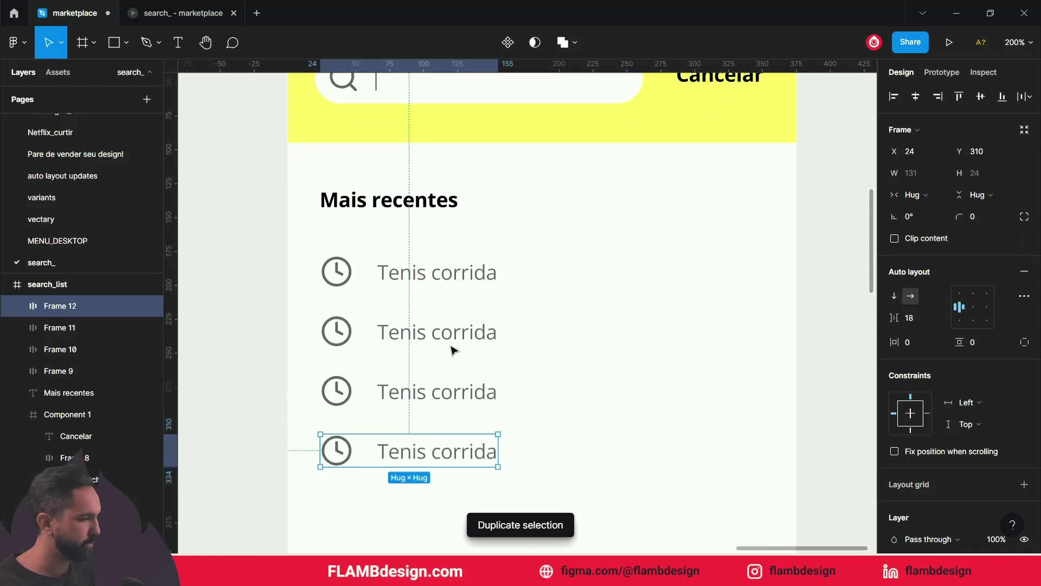
pyautogui.scroll(-1, 453, 349)
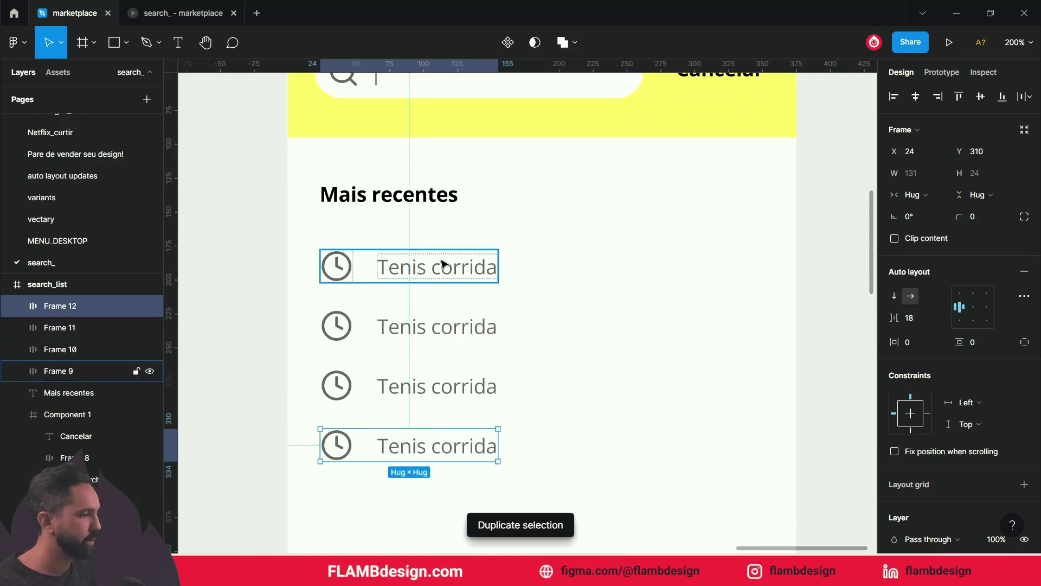
pyautogui.moveTo(244, 253); pyautogui.dragTo(472, 460)
pyautogui.hotkey('shift', 'a')
pyautogui.moveTo(406, 295)
pyautogui.mouseDown()
pyautogui.moveTo(406, 279)
pyautogui.moveTo(410, 293)
pyautogui.mouseUp()
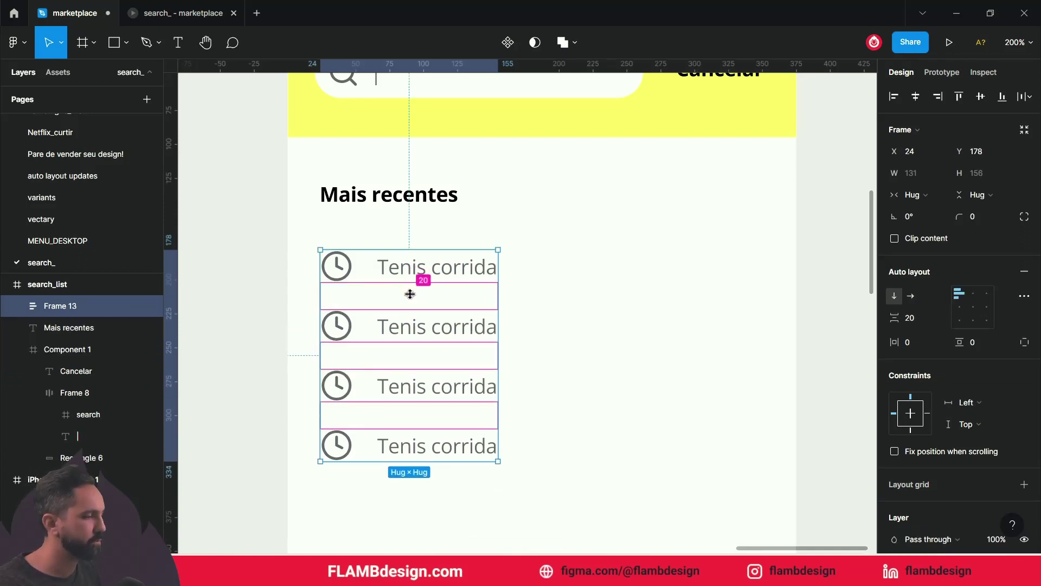
pyautogui.press('Escape')
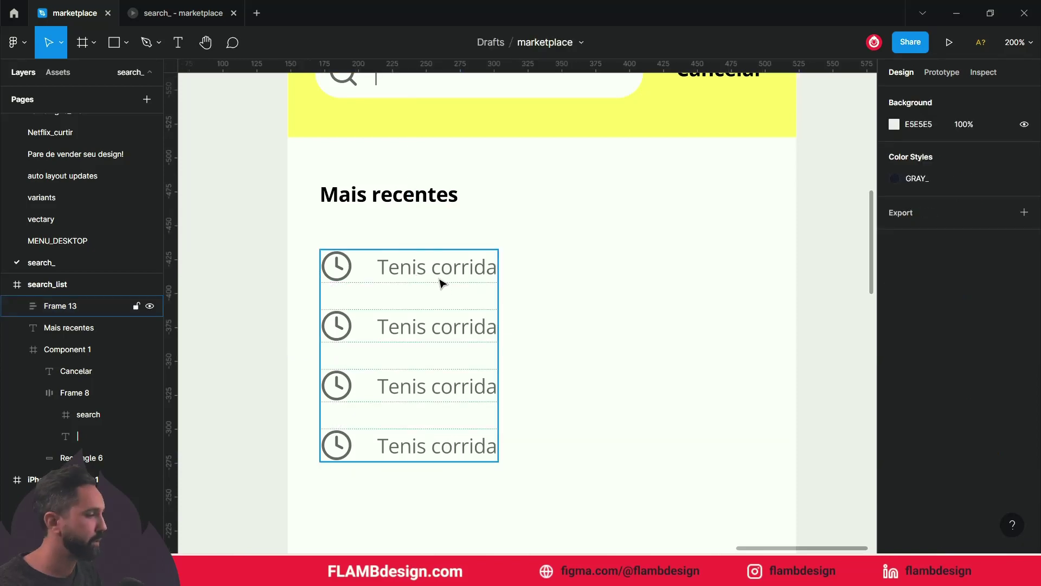
# Step: Rename the lower three rows to 'Oculos de sol', 'Celular' and 'Relogio'
pyautogui.doubleClick(430, 340)
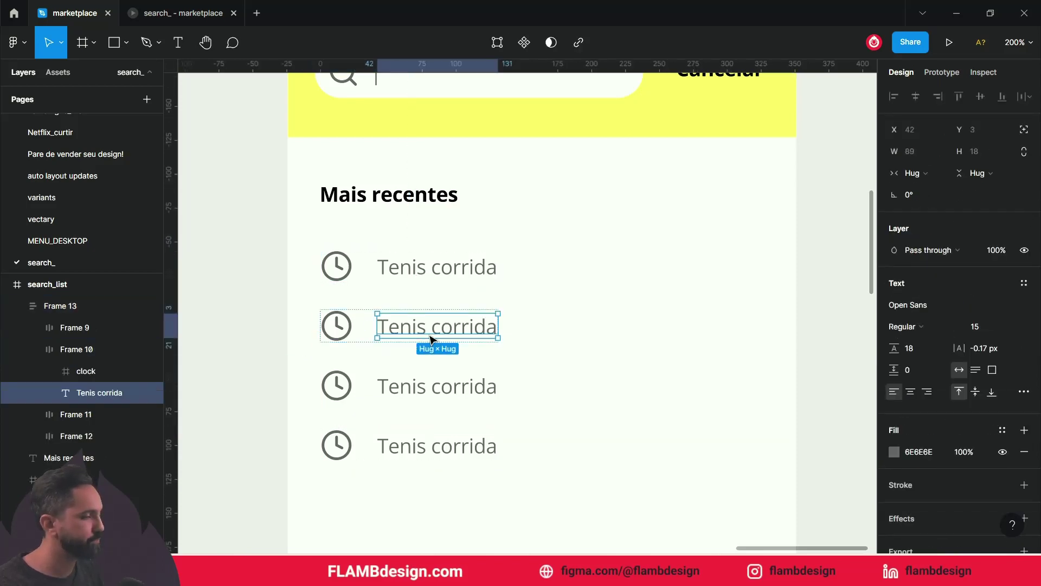
pyautogui.doubleClick(425, 332)
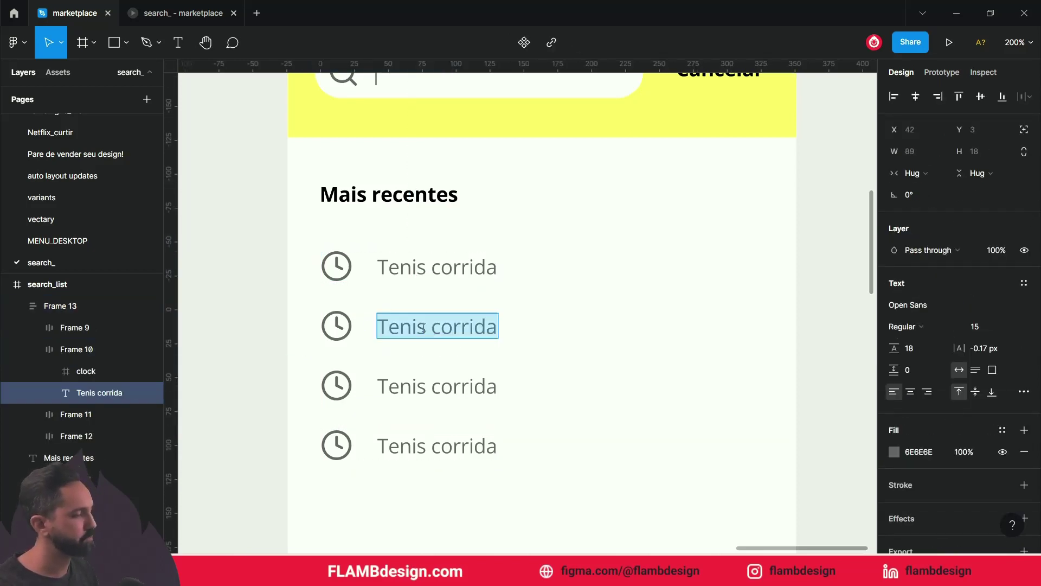
pyautogui.write('Oculo')
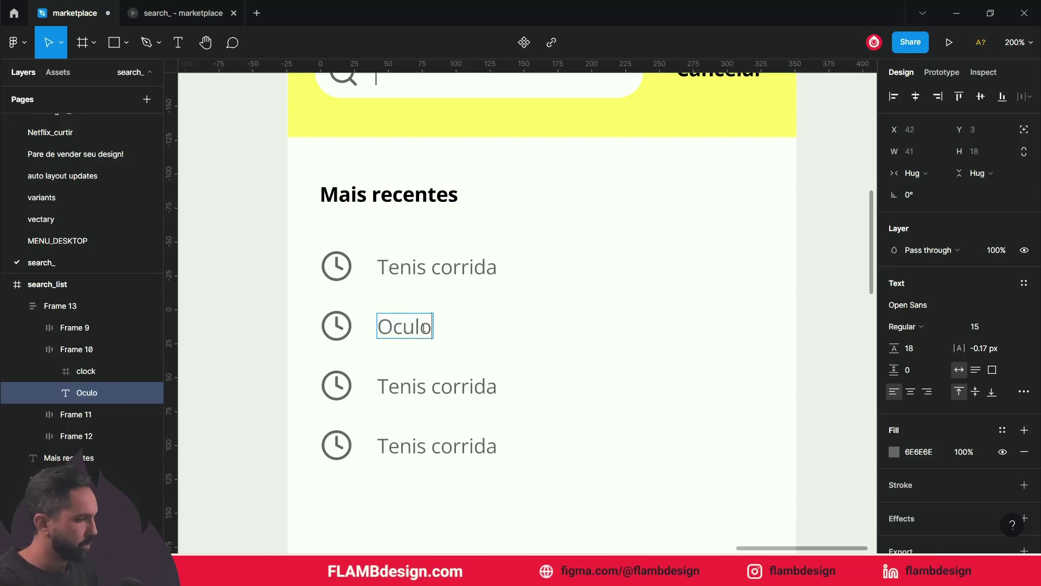
pyautogui.write('s de sol')
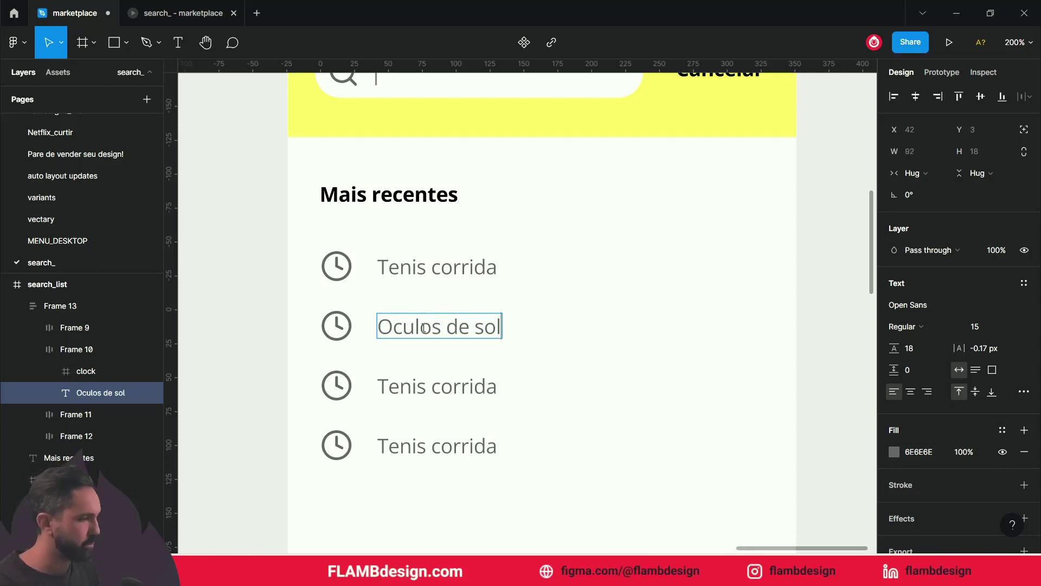
pyautogui.doubleClick(459, 393)
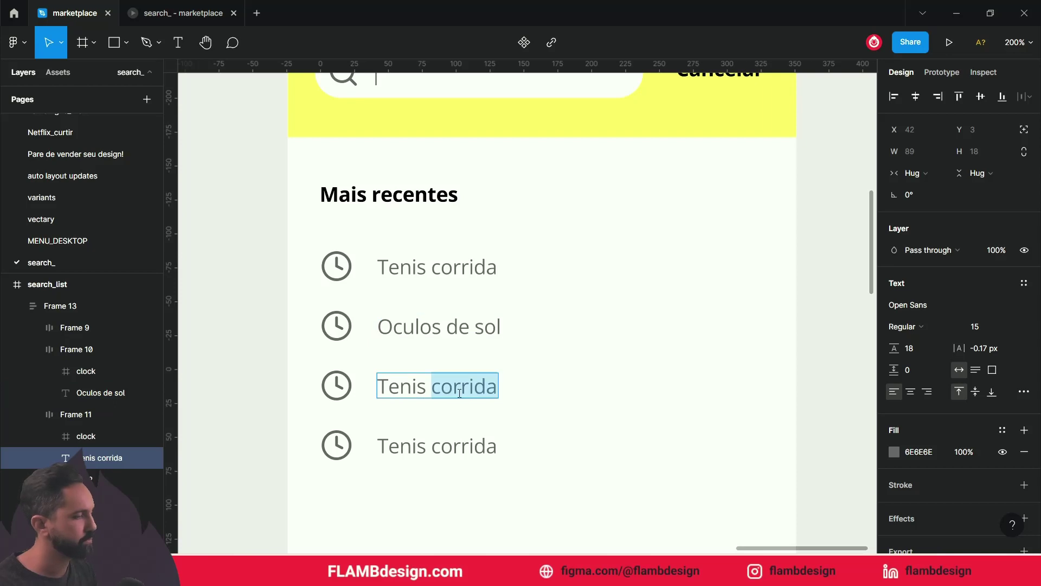
pyautogui.tripleClick(459, 393)
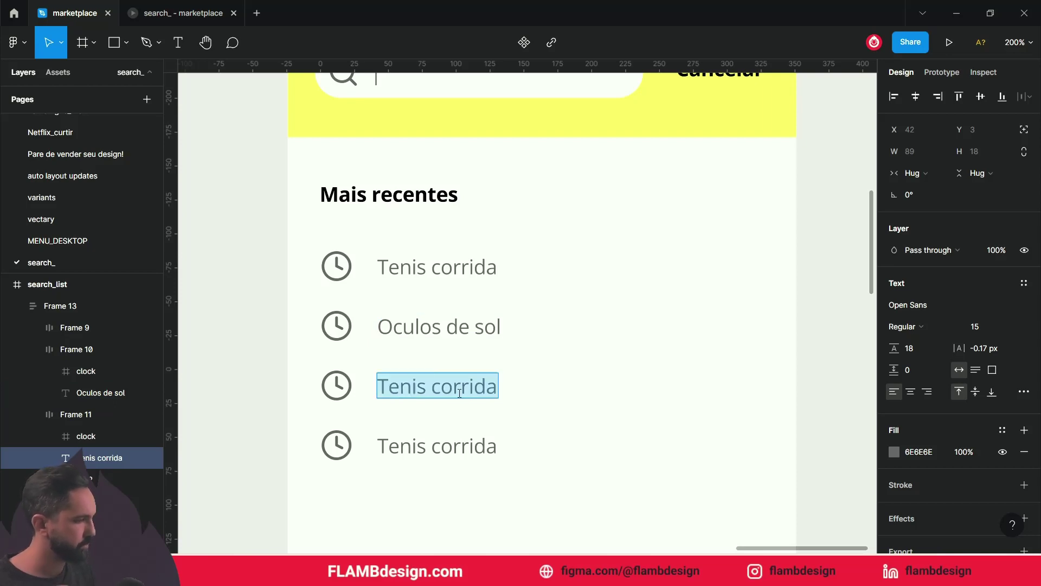
pyautogui.write('Celular')
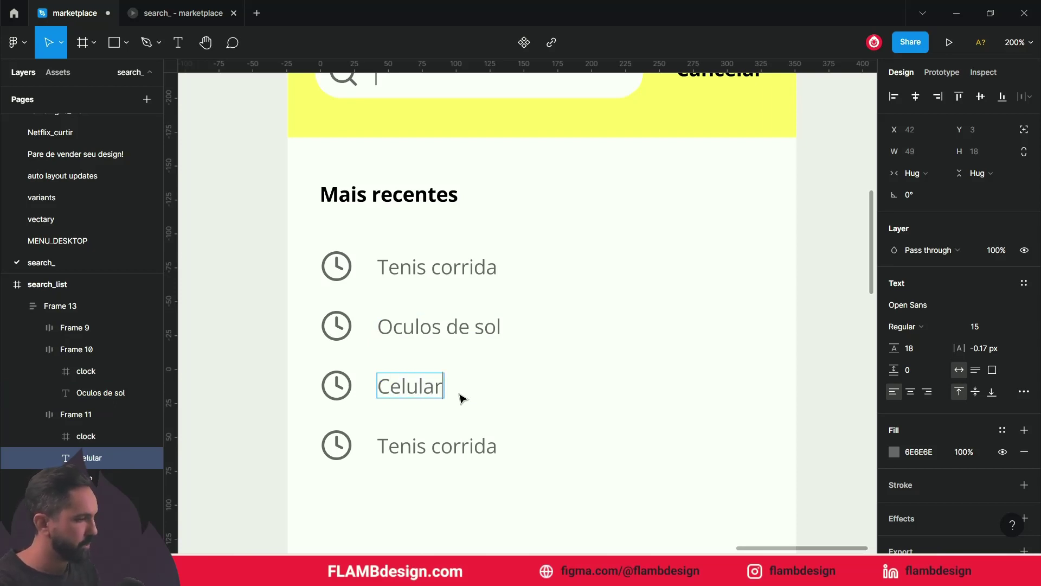
pyautogui.doubleClick(473, 444)
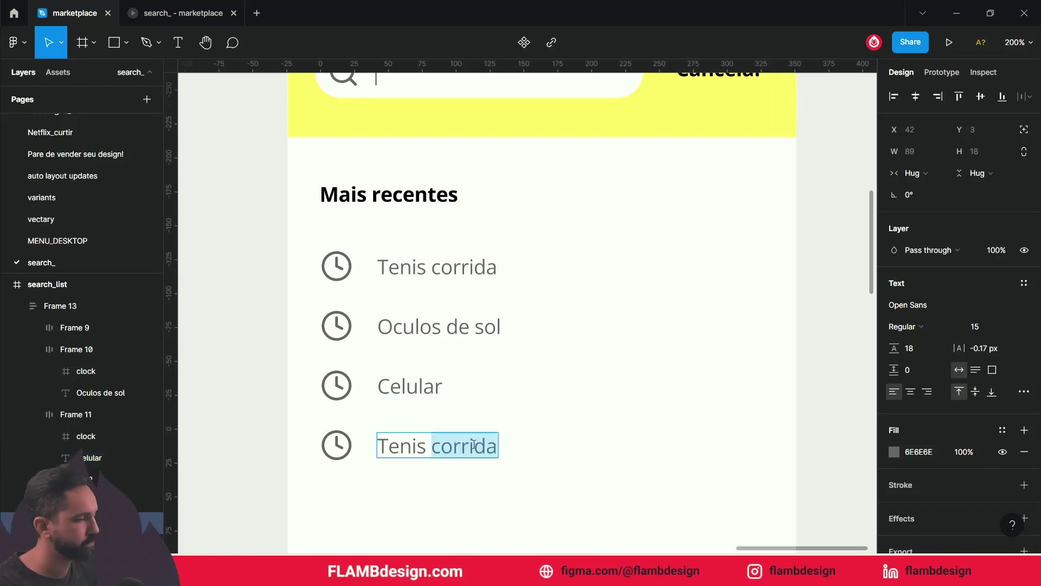
pyautogui.hotkey('ctrl', 'a')
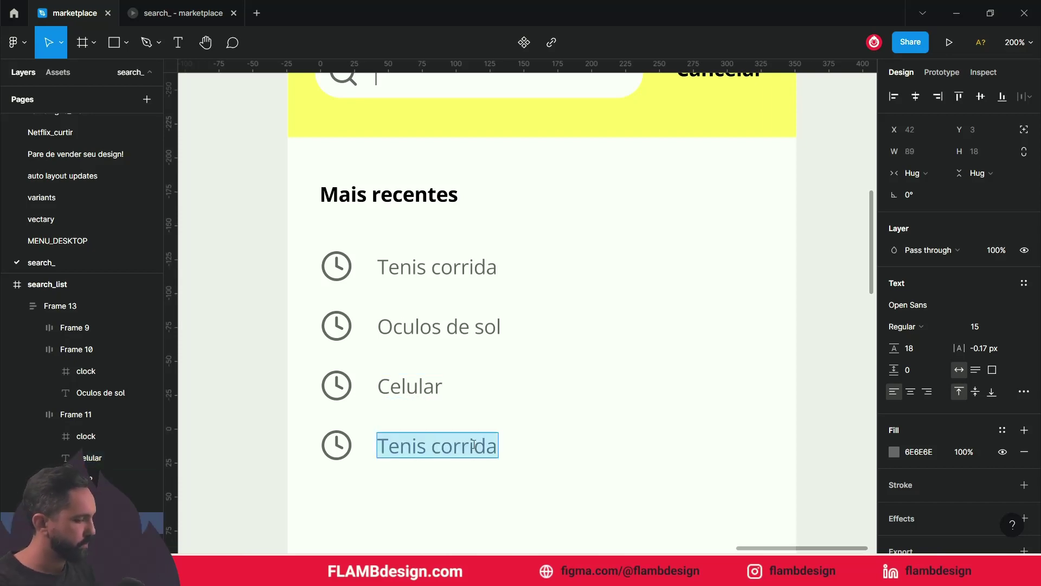
pyautogui.write('Relogio')
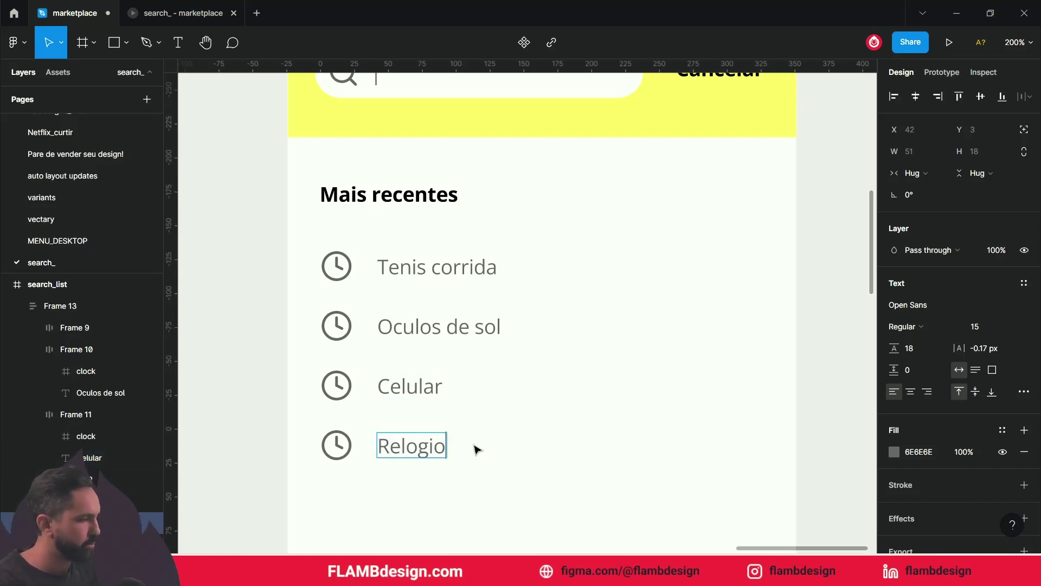
pyautogui.click(239, 331)
pyautogui.hotkey('shift', '1')
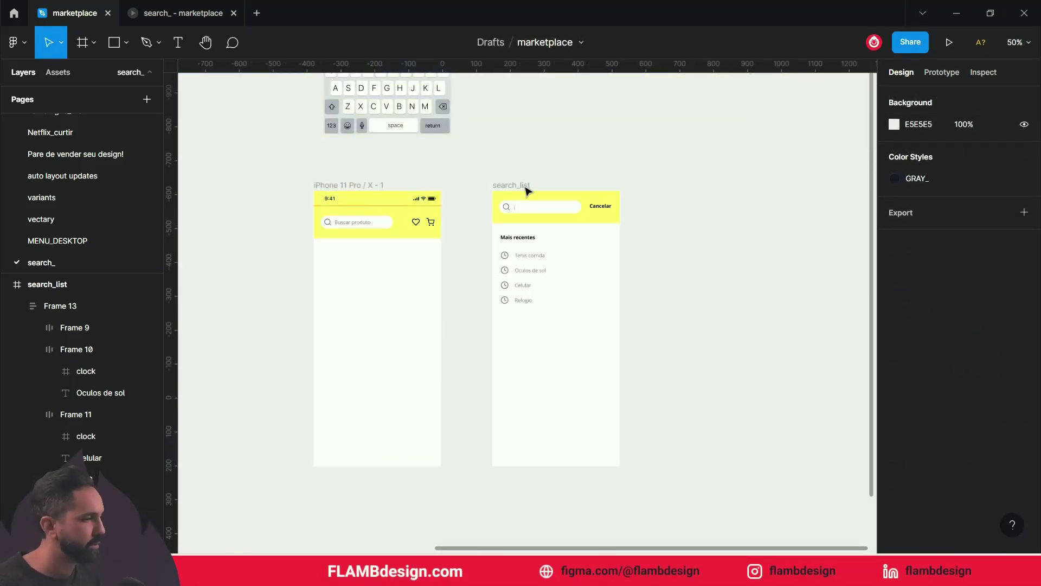
# Step: Drag the search_list frame's bottom edge up so it measures 375×442
pyautogui.click(524, 185)
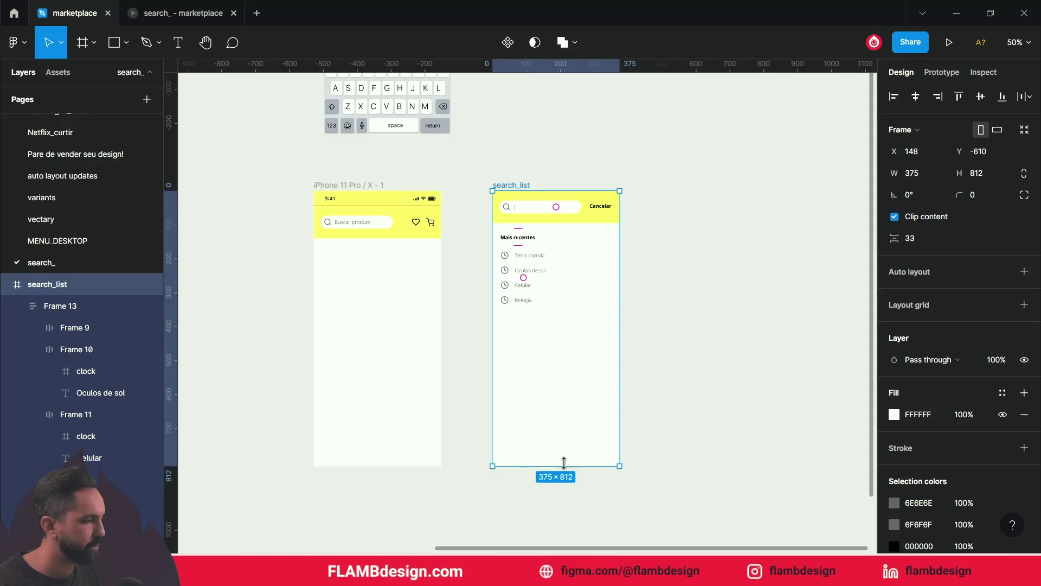
pyautogui.moveTo(566, 466); pyautogui.dragTo(560, 340)
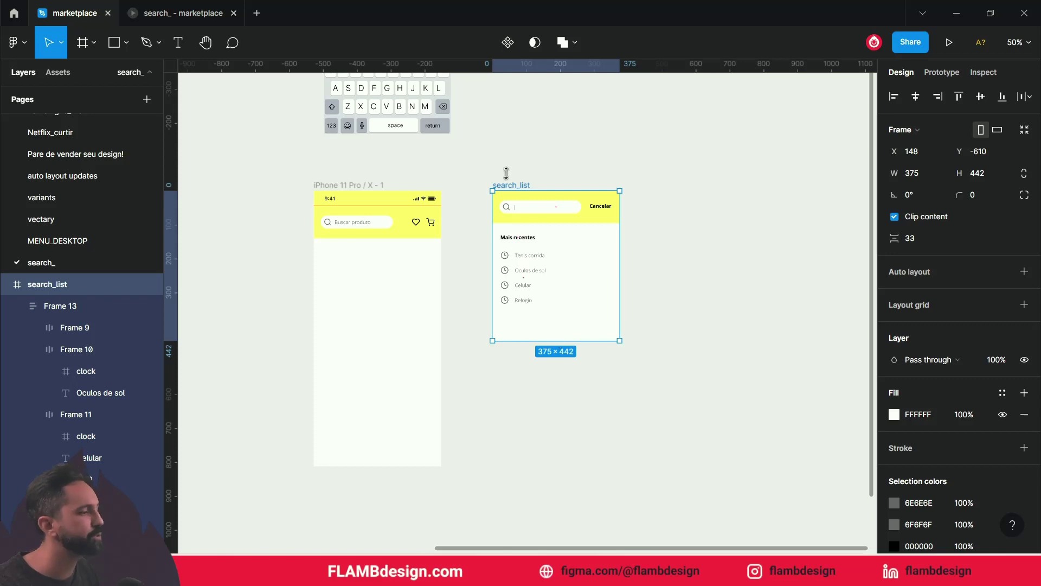
pyautogui.click(347, 187)
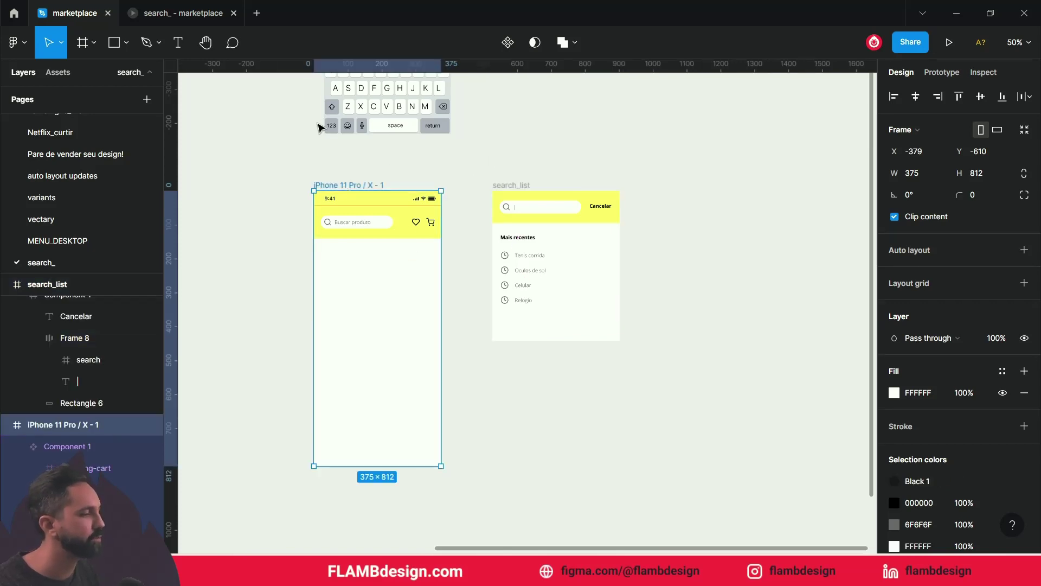
pyautogui.click(312, 172)
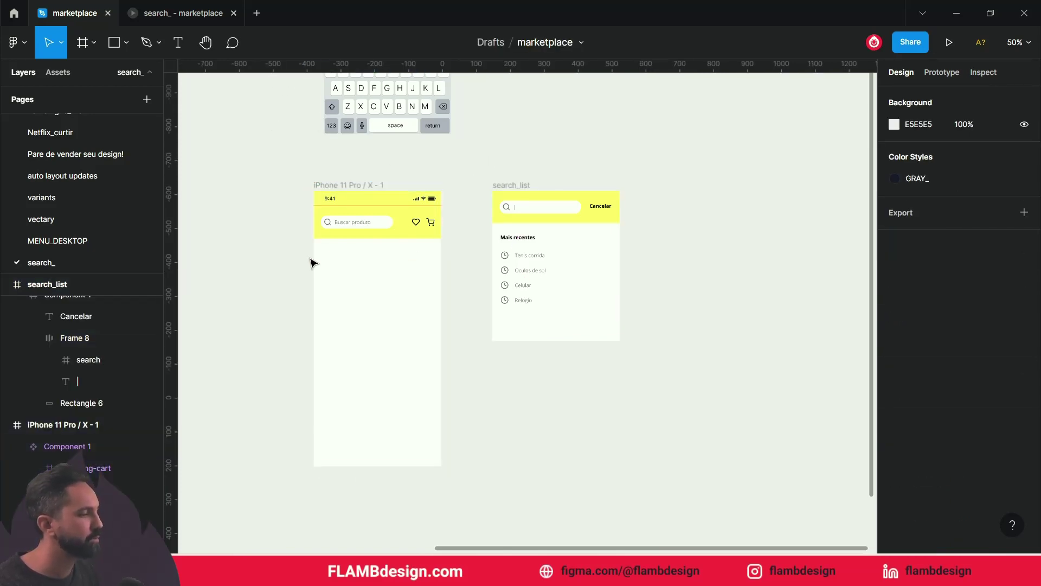
pyautogui.hscroll(-5, 304, 290)
pyautogui.scroll(-1, 325, 288)
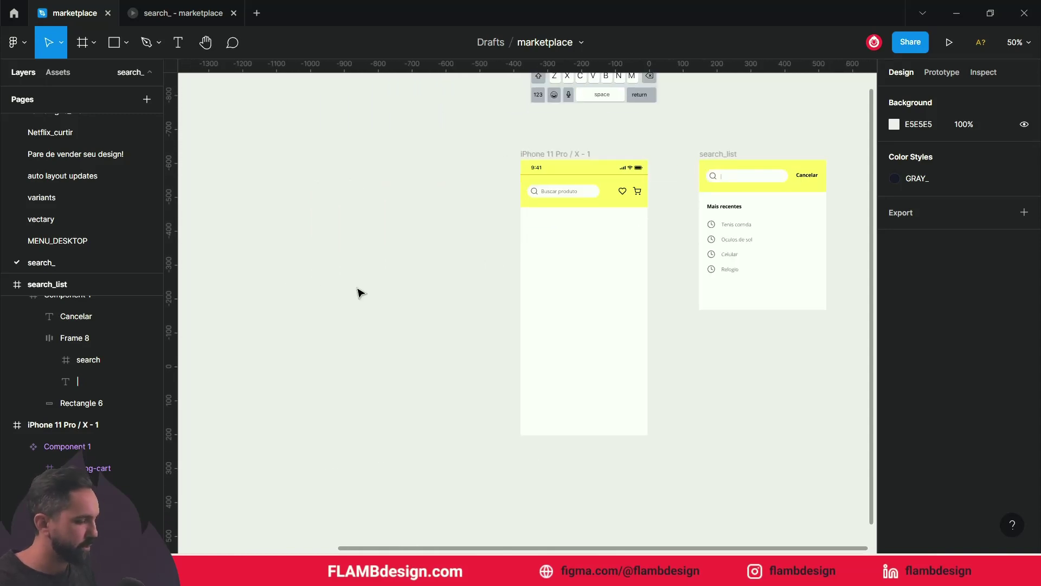
pyautogui.hotkey('ctrl', '-')
pyautogui.hotkey('ctrl', '-')
# Step: Move the product image stack into the feed screen, up under the header
pyautogui.moveTo(379, 300); pyautogui.dragTo(538, 290)
pyautogui.click(537, 290)
pyautogui.click(537, 295)
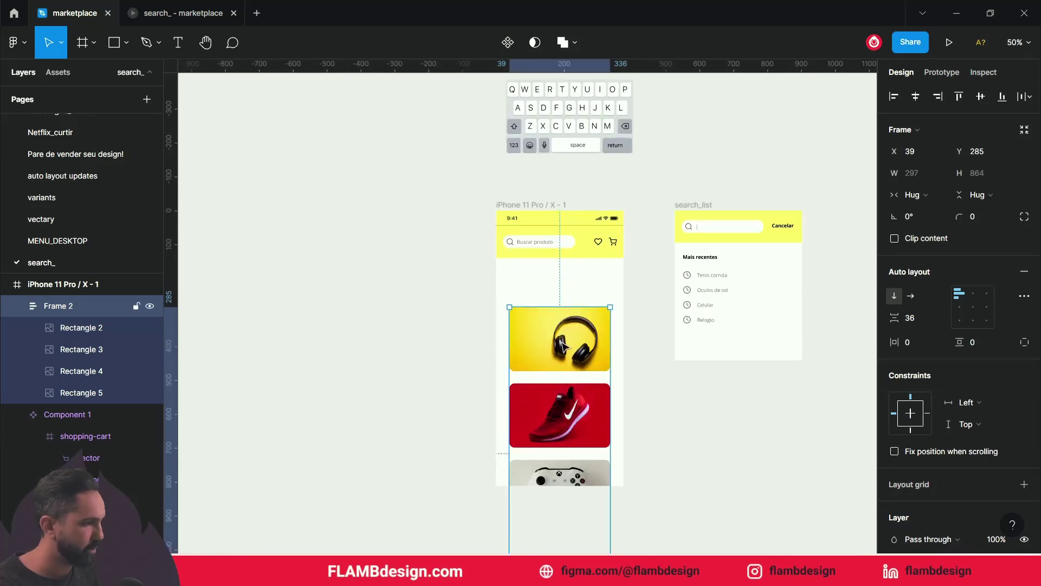
pyautogui.moveTo(560, 343); pyautogui.dragTo(561, 306)
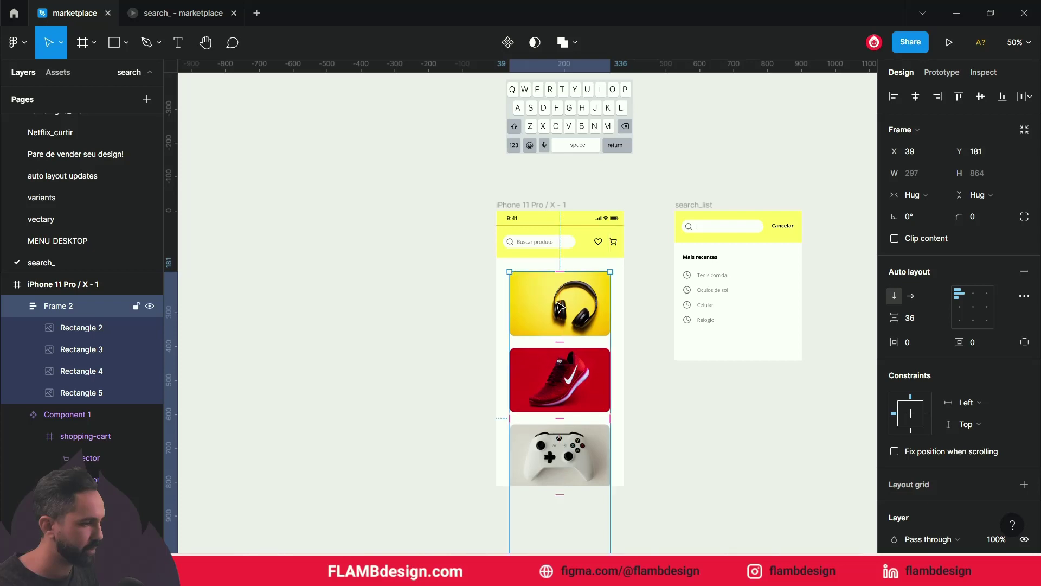
pyautogui.scroll(-2, 556, 233)
# Step: Lengthen the iPhone 11 Pro / X - 1 frame to 375×1092 and preview its scrolling
pyautogui.click(551, 147)
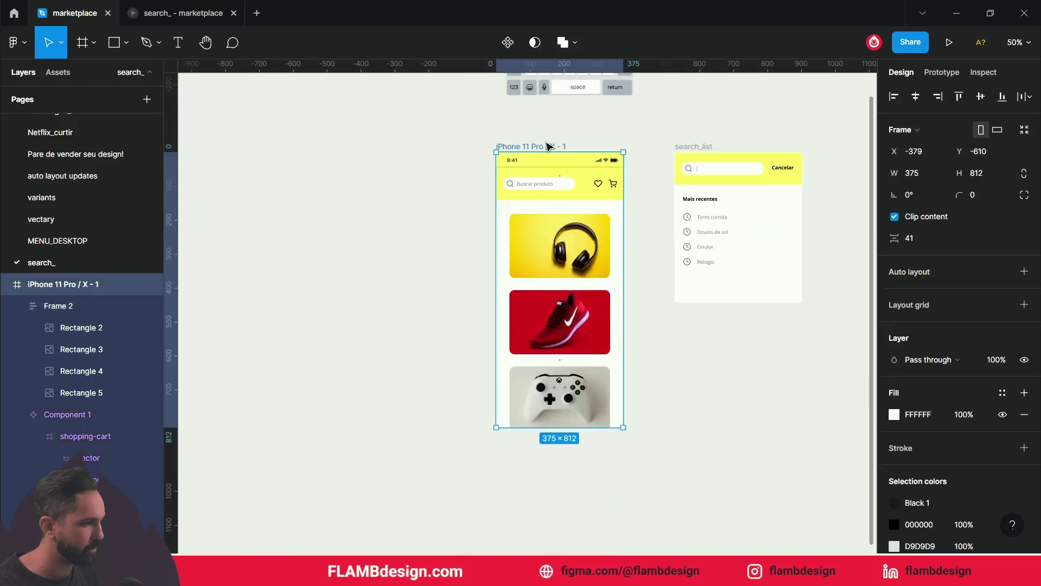
pyautogui.moveTo(588, 427); pyautogui.dragTo(598, 522)
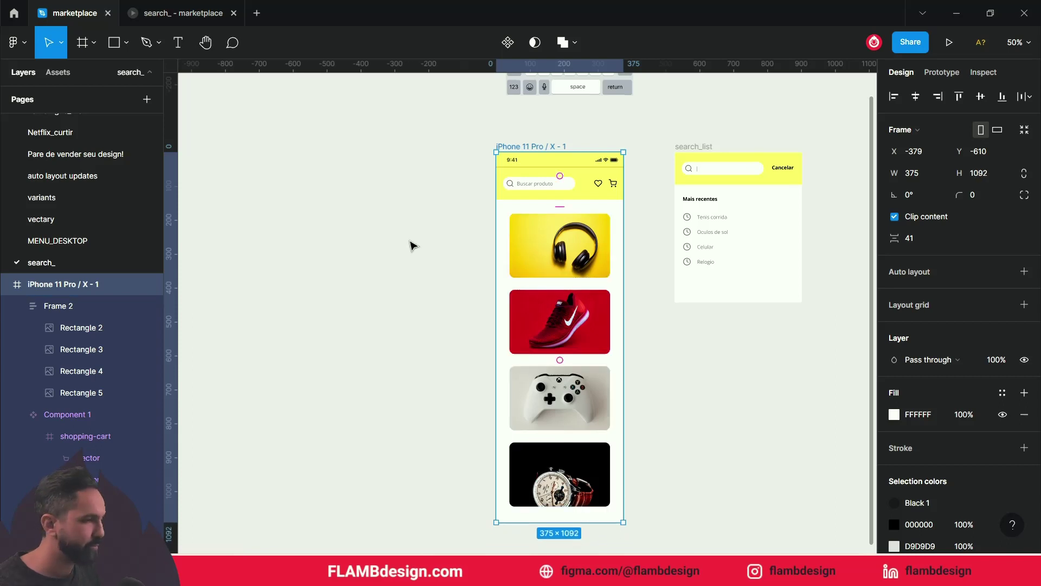
pyautogui.click(209, 20)
pyautogui.scroll(-5, 512, 200)
# Step: Set the Component 1 header to 'Fix position when scrolling' in Constraints
pyautogui.scroll(5, 510, 201)
pyautogui.scroll(-5, 588, 270)
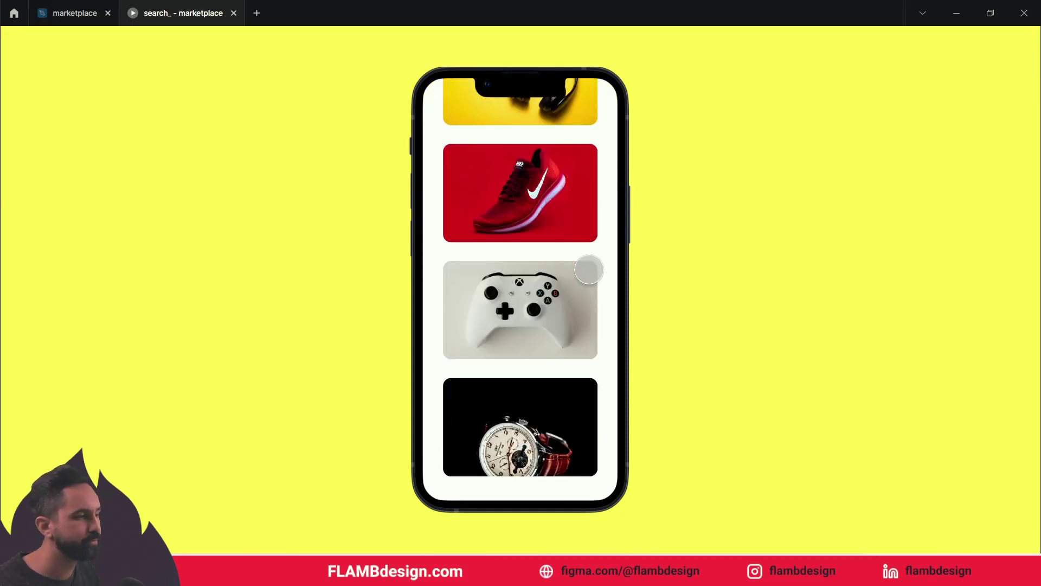
pyautogui.scroll(5, 588, 270)
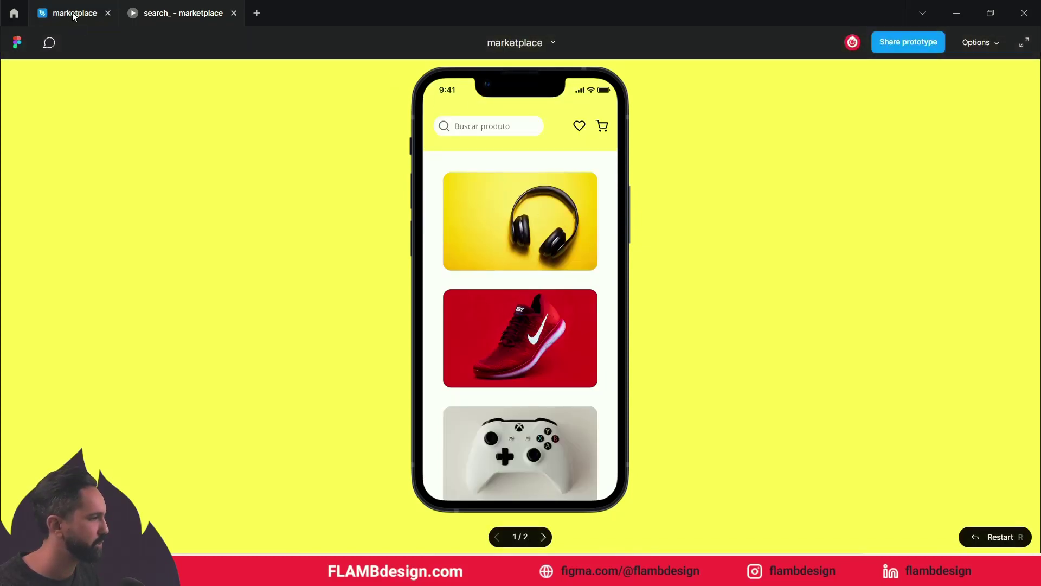
pyautogui.click(74, 12)
pyautogui.click(591, 179)
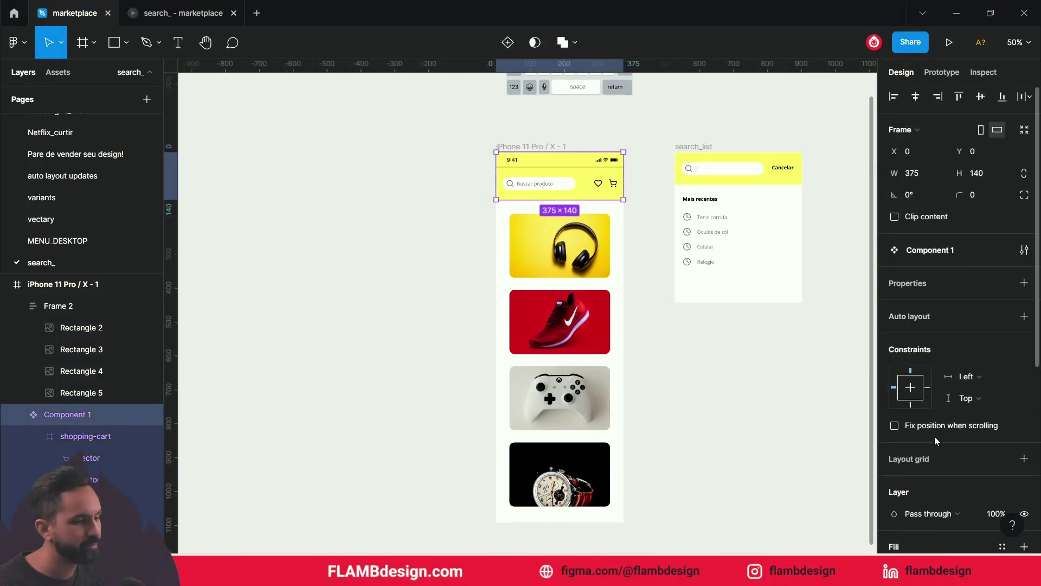
pyautogui.click(896, 425)
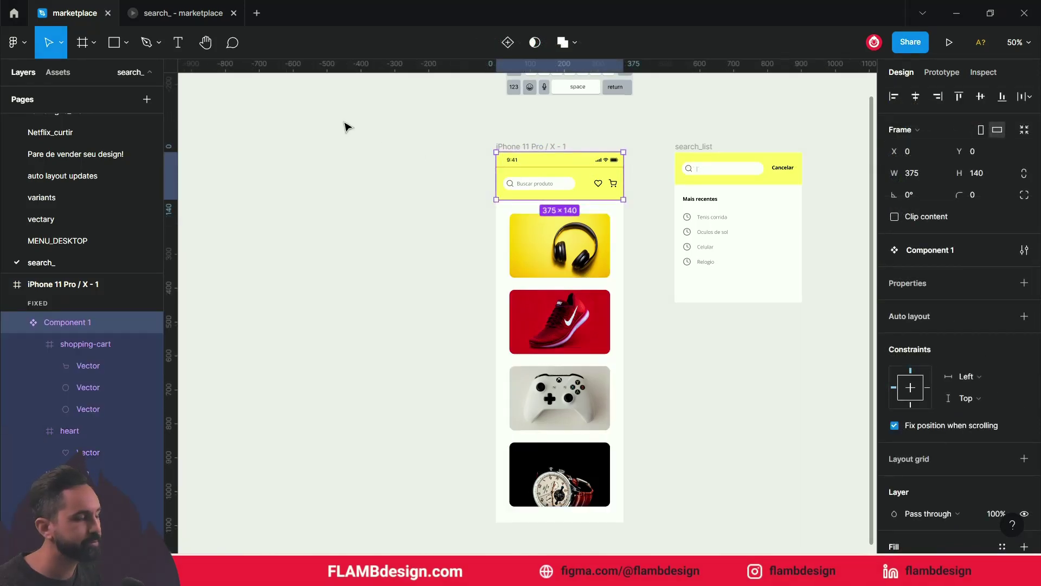
# Step: Verify in the prototype that the header stays pinned while the feed scrolls, then return to the editor
pyautogui.click(177, 16)
pyautogui.scroll(-3, 495, 200)
pyautogui.scroll(3, 495, 199)
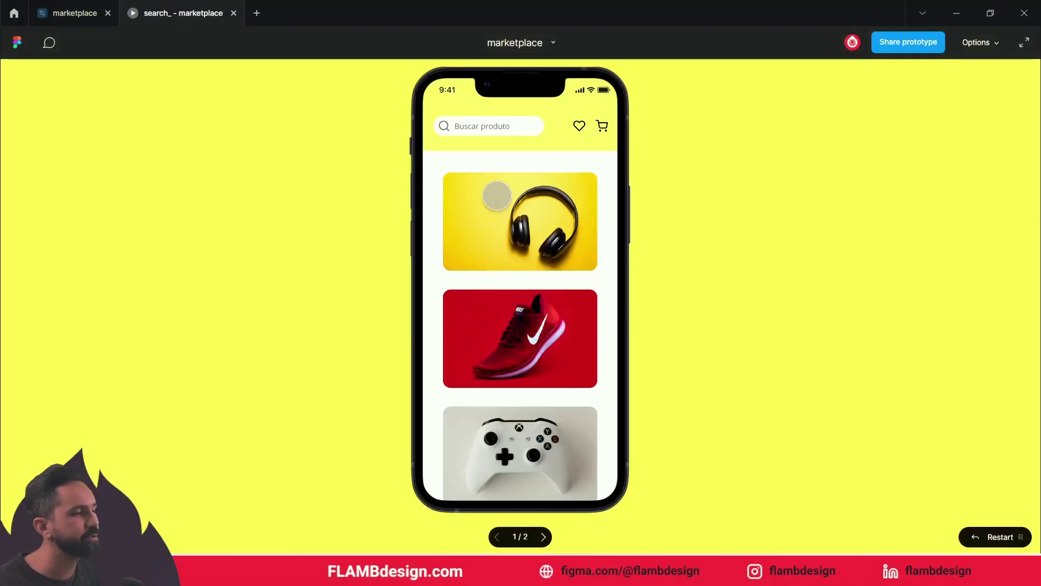
pyautogui.scroll(-3, 497, 195)
pyautogui.scroll(3, 496, 195)
pyautogui.scroll(-3, 496, 195)
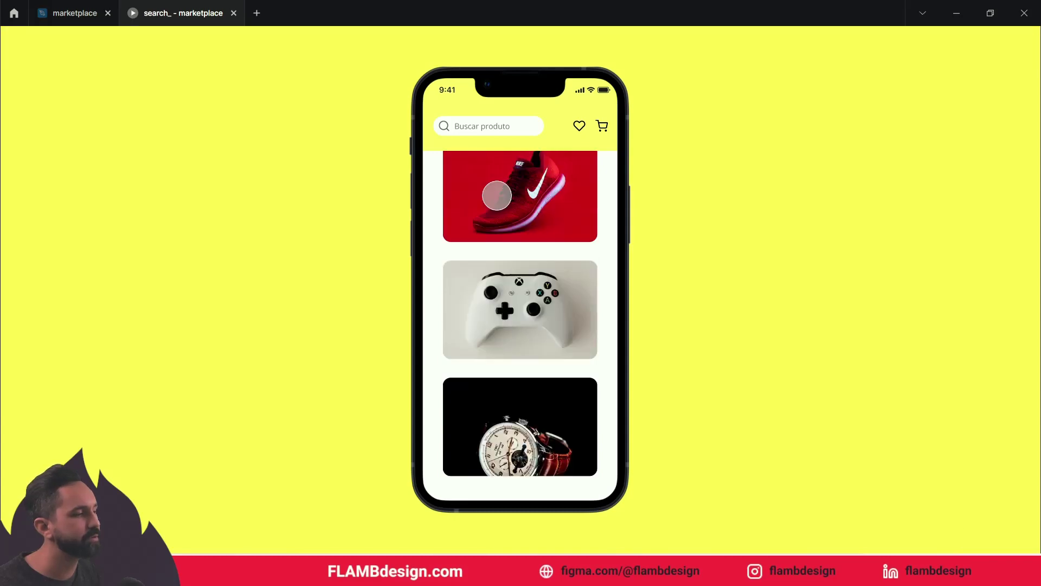
pyautogui.scroll(3, 496, 195)
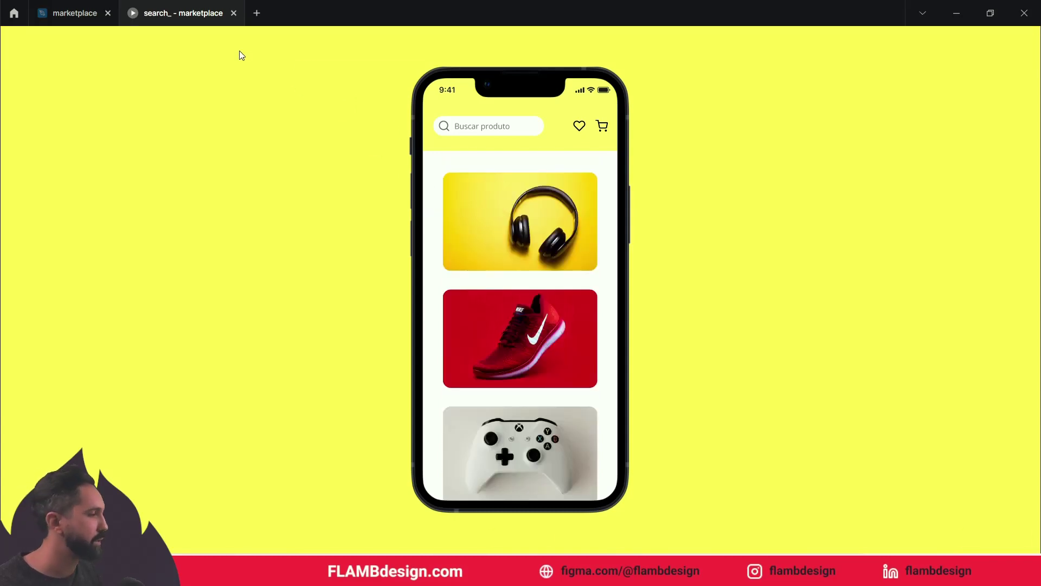
pyautogui.click(90, 15)
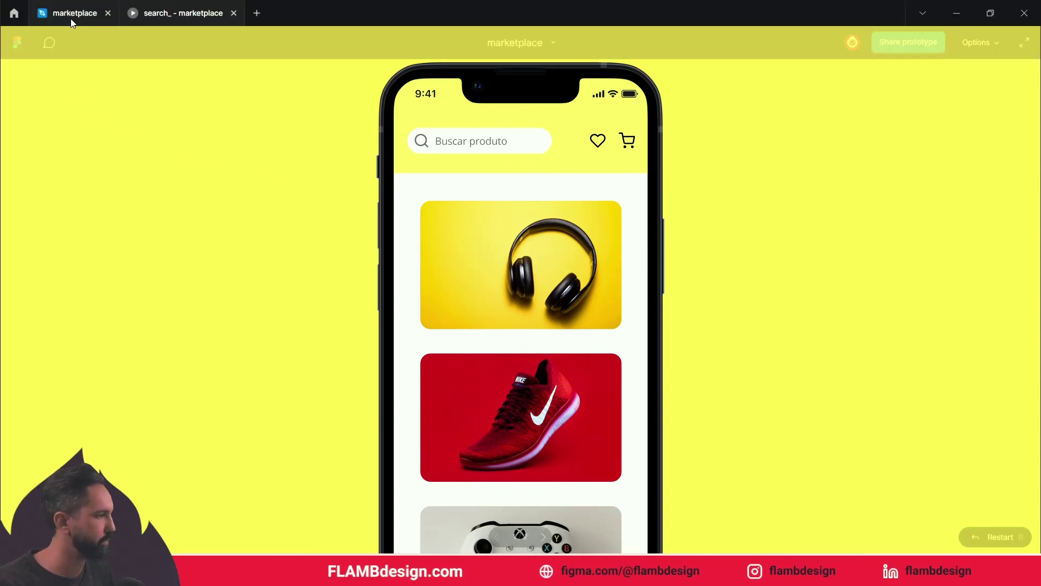
pyautogui.click(72, 20)
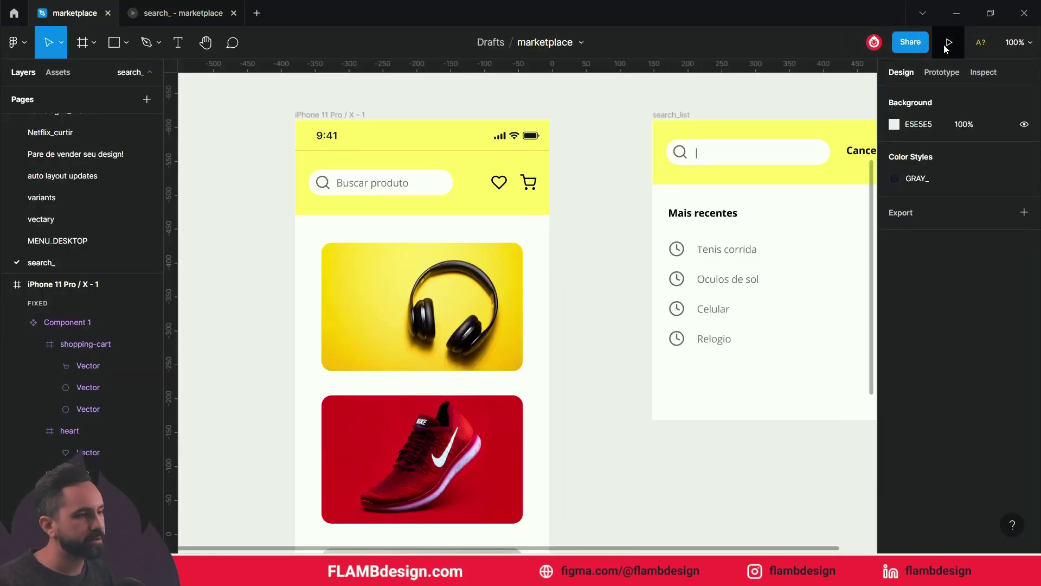
# Step: Keep the prototype device as iPhone 13 mini in Midnight and select the Buscar produto search field
pyautogui.click(941, 73)
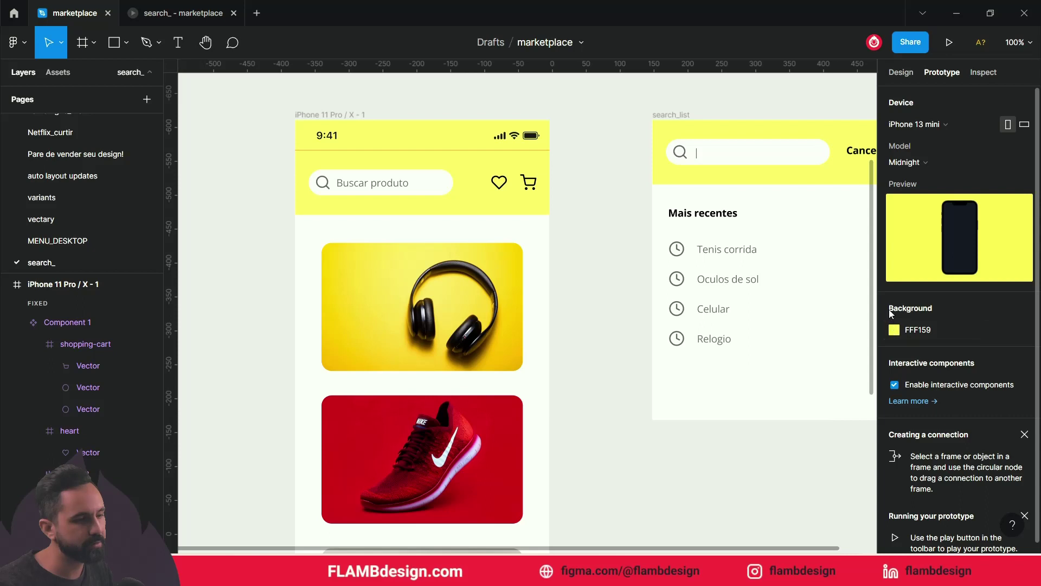
pyautogui.click(917, 163)
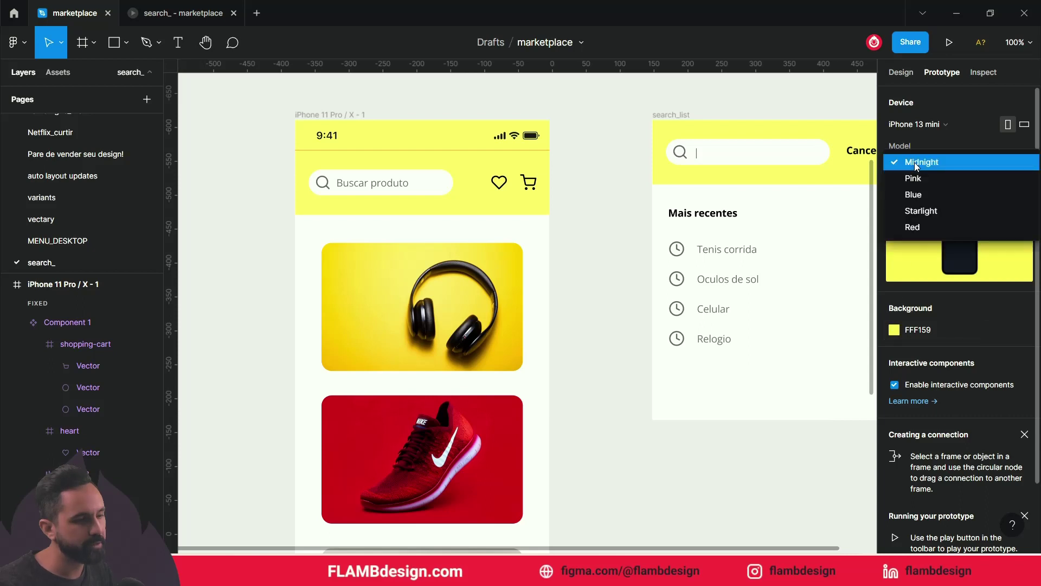
pyautogui.click(936, 144)
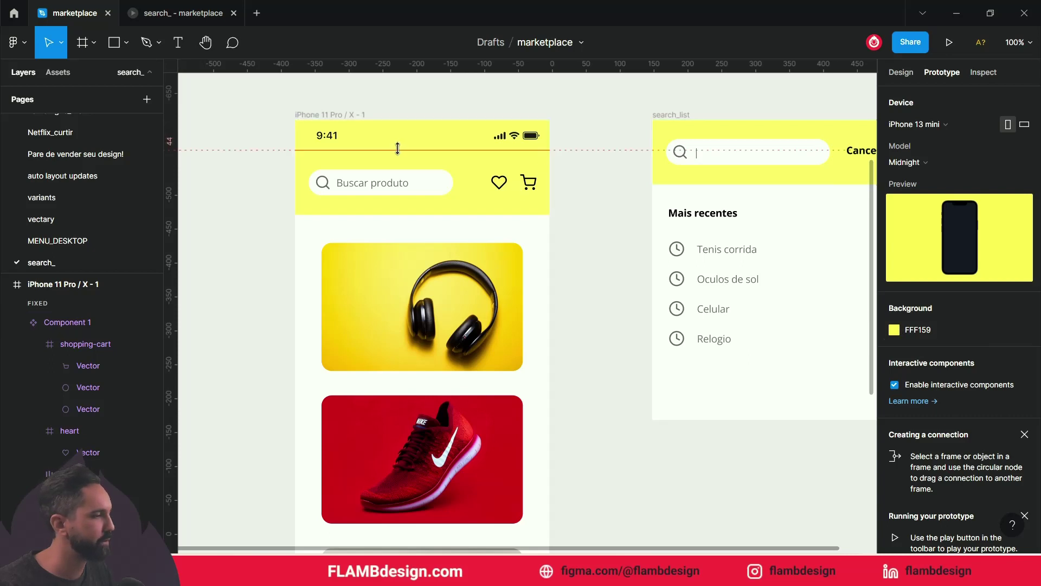
pyautogui.doubleClick(362, 186)
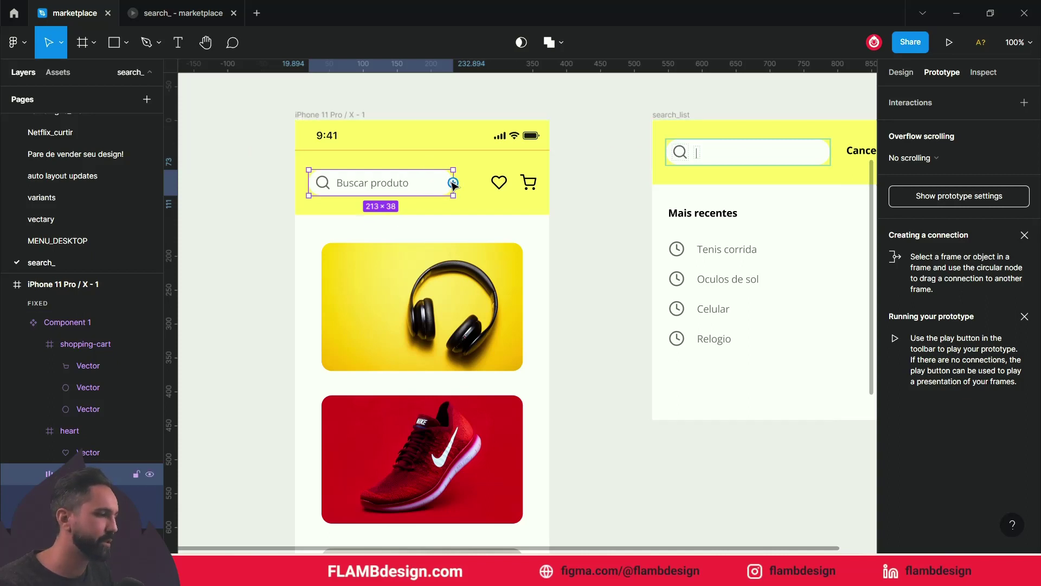
# Step: Connect the Buscar produto search field to the search_list frame with an On tap → Navigate to interaction
pyautogui.moveTo(453, 184); pyautogui.dragTo(629, 193)
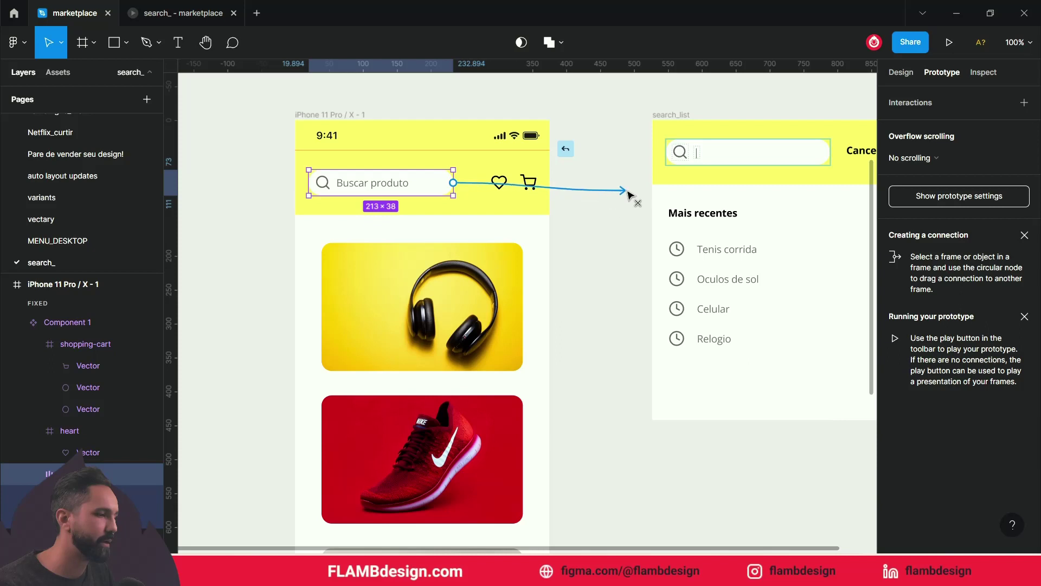
pyautogui.moveTo(629, 193); pyautogui.dragTo(661, 184)
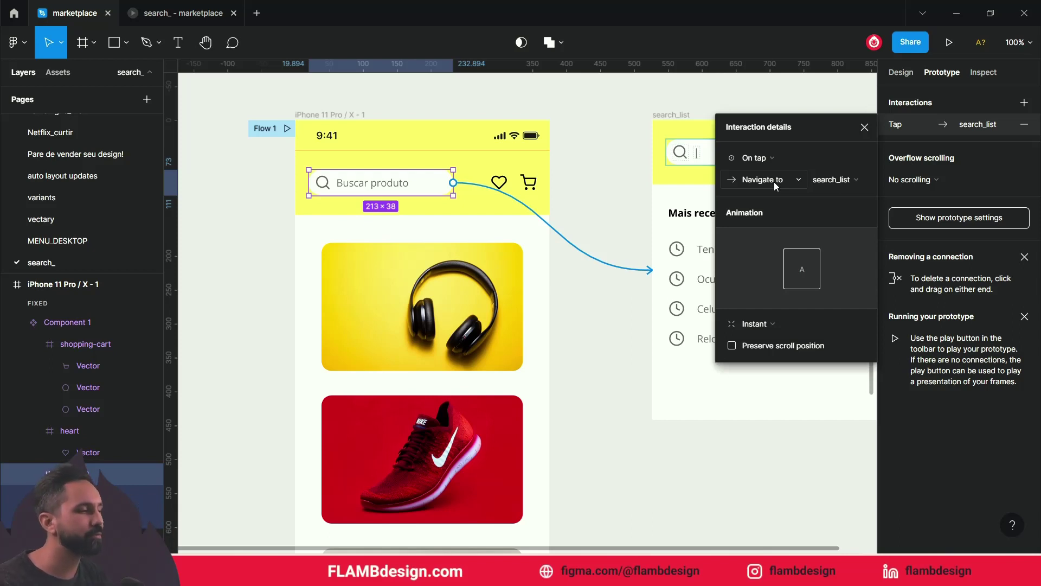
# Step: Change the search field's tap action to Open overlay with Manual overlay position
pyautogui.click(773, 181)
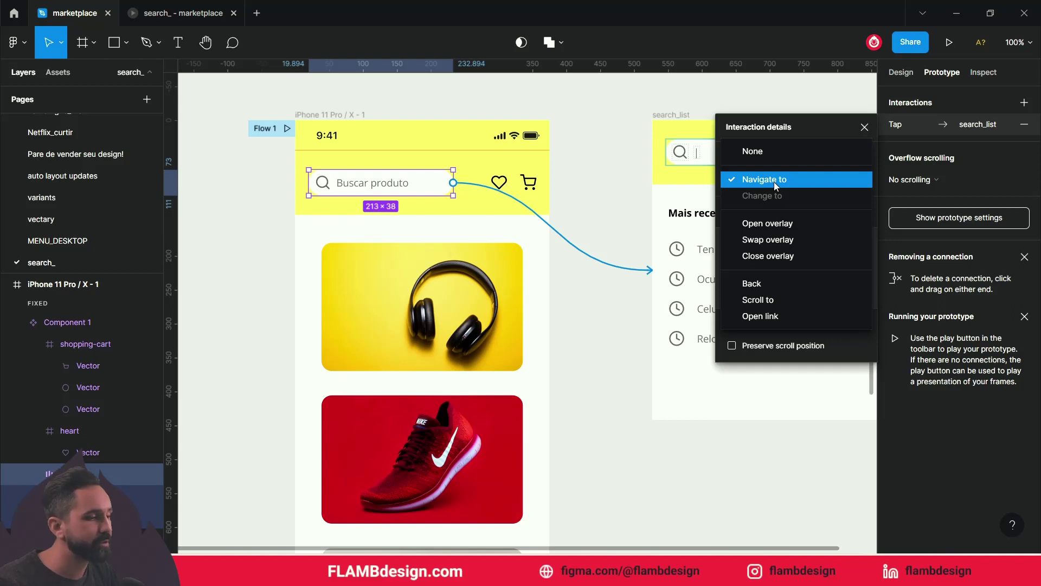
pyautogui.click(776, 224)
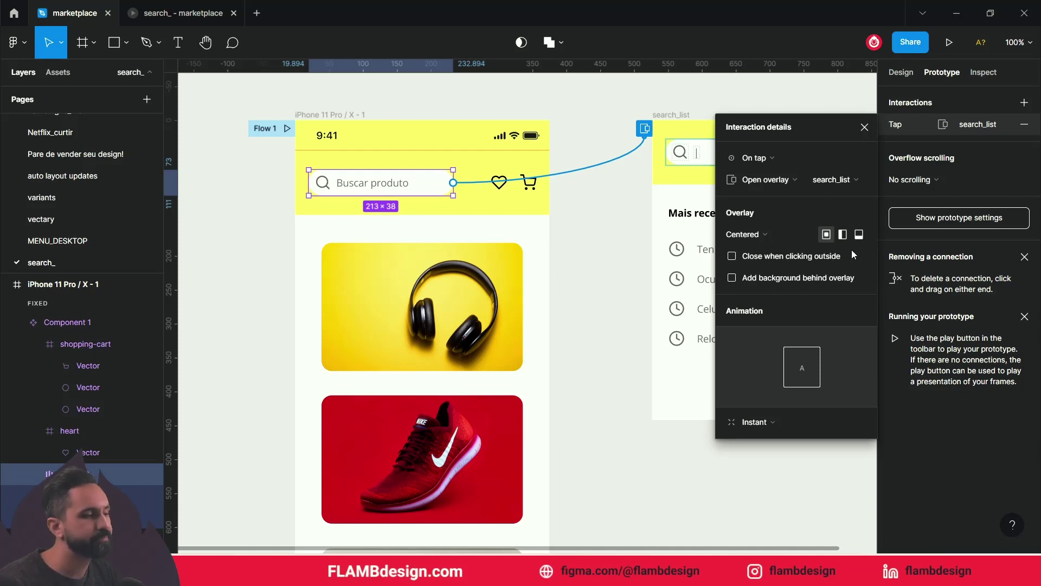
pyautogui.click(764, 236)
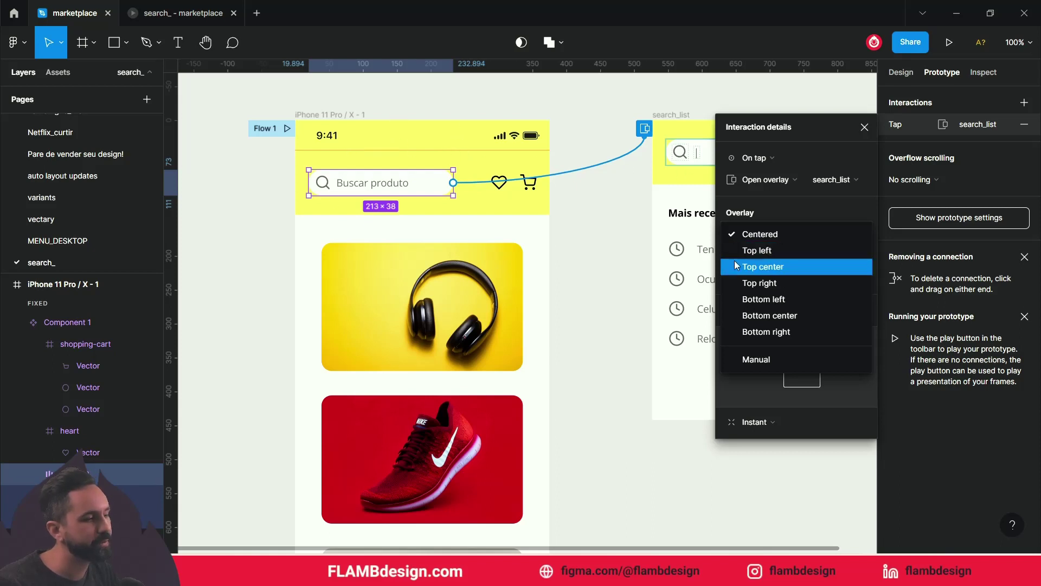
pyautogui.click(761, 360)
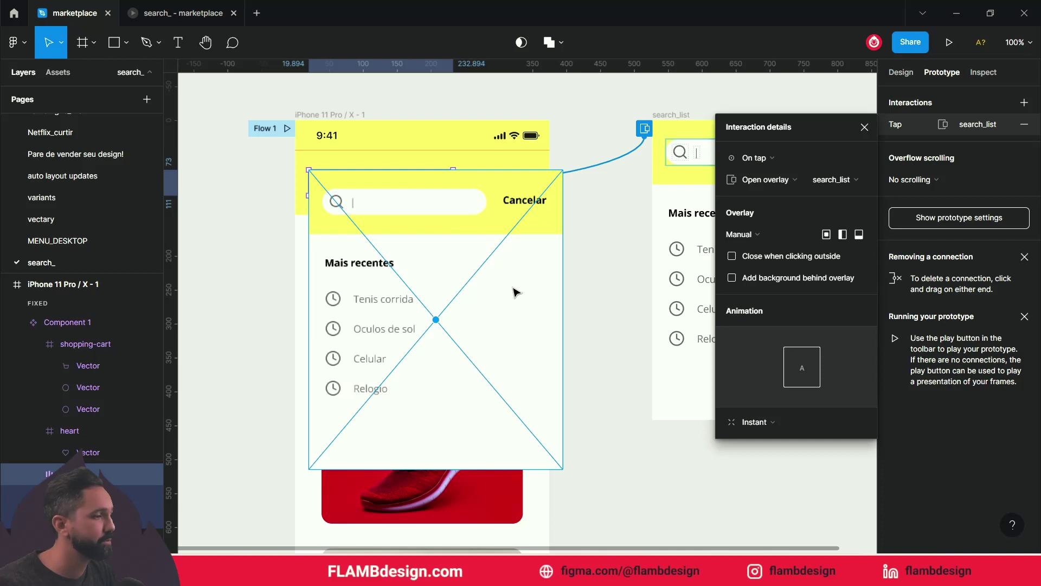
# Step: Place the search_list overlay over the phone's header, left-aligned, and review the Animation options
pyautogui.moveTo(510, 290); pyautogui.dragTo(506, 275)
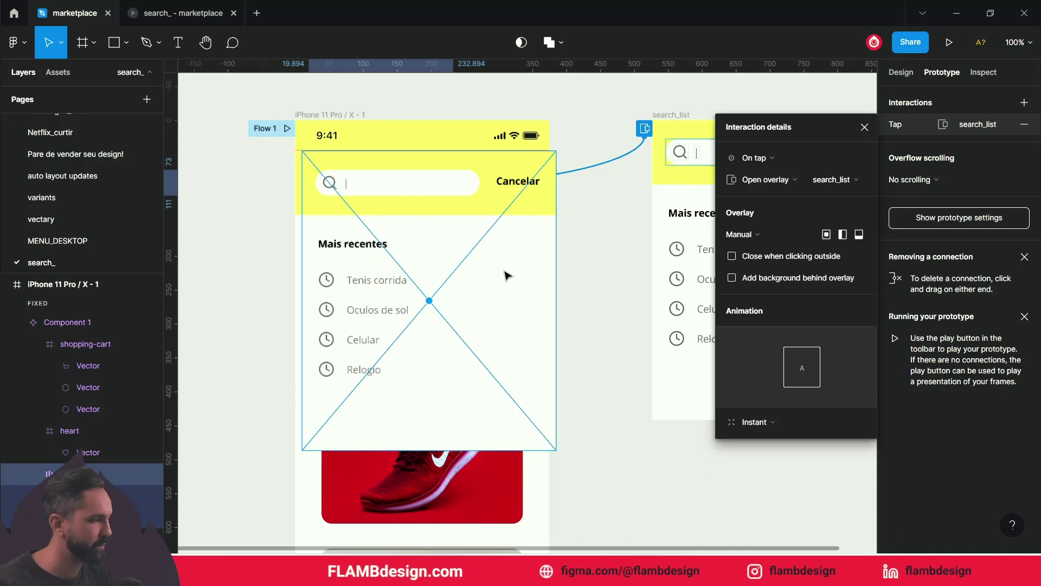
pyautogui.moveTo(504, 275); pyautogui.dragTo(499, 275)
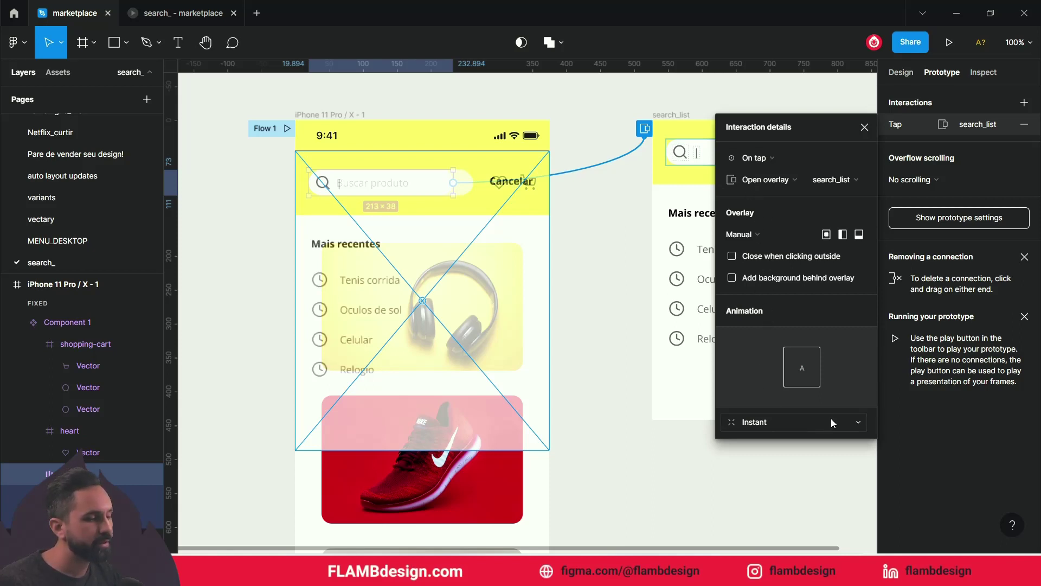
pyautogui.click(830, 419)
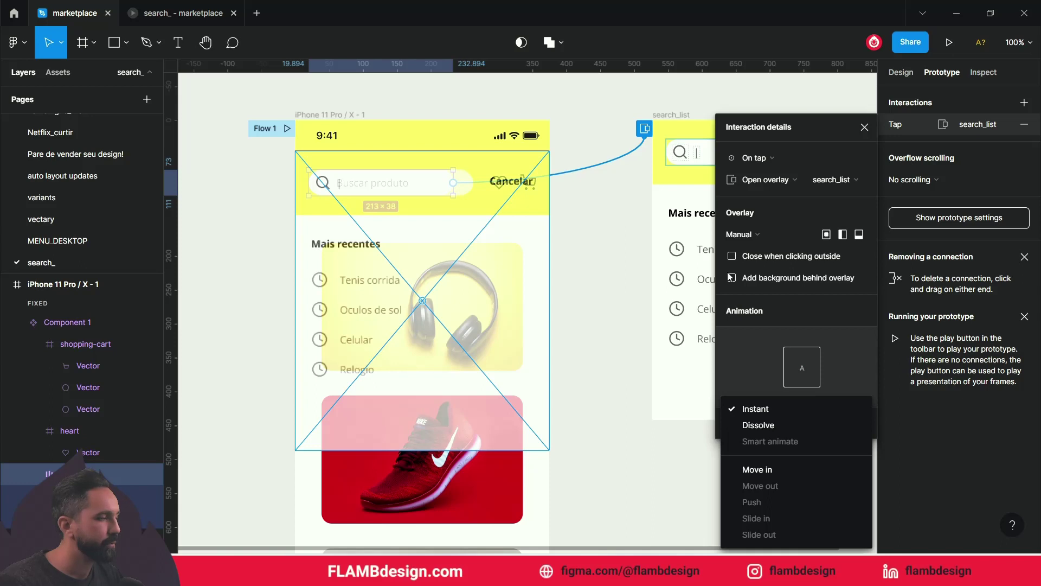
# Step: Test that tapping the search pill opens the search_list overlay, restarting with R, then return to the editor
pyautogui.click(179, 11)
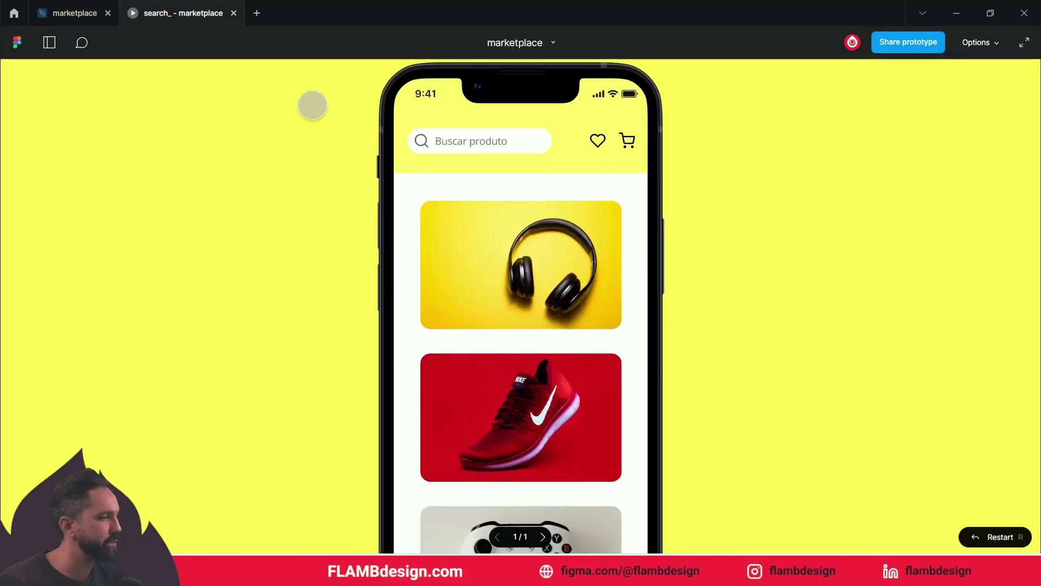
pyautogui.click(505, 142)
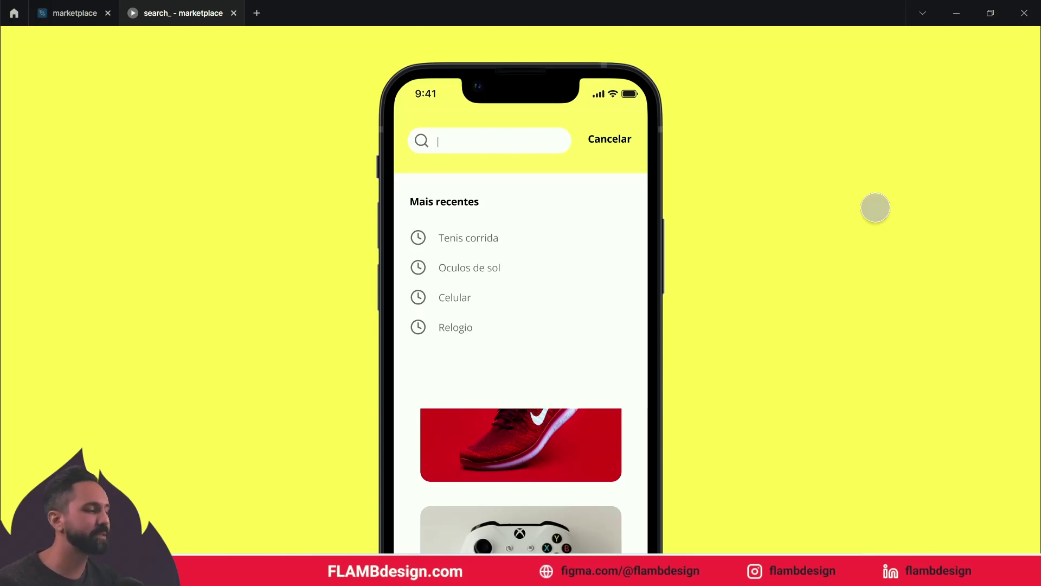
pyautogui.click(609, 140)
pyautogui.click(563, 151)
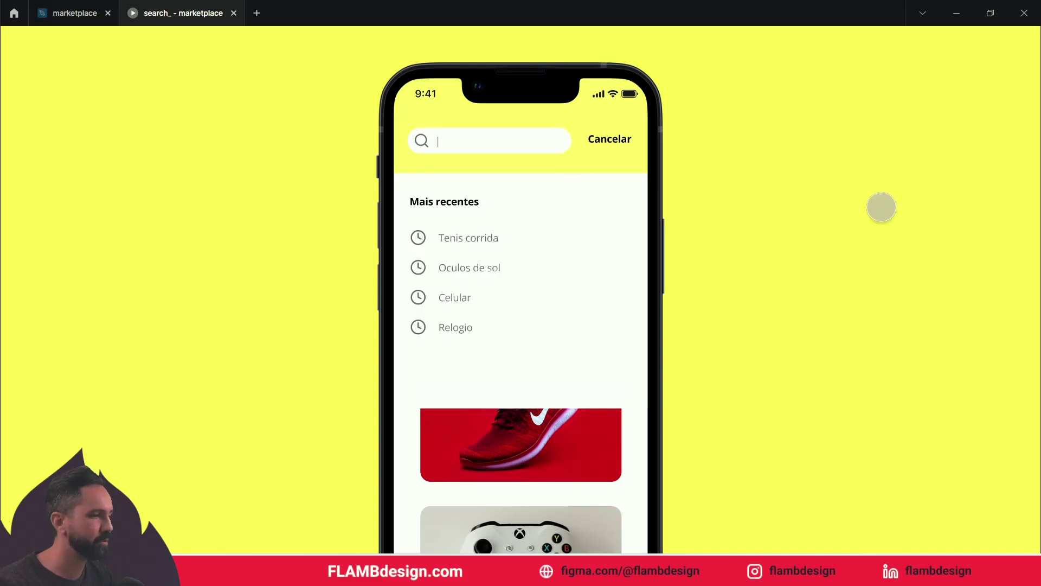
pyautogui.press('r')
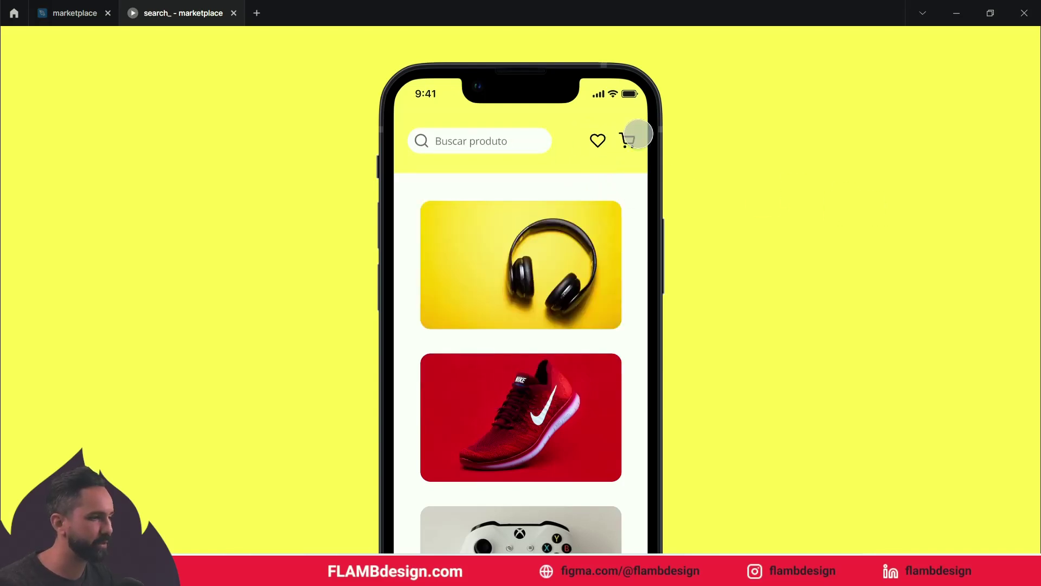
pyautogui.click(526, 157)
pyautogui.click(526, 142)
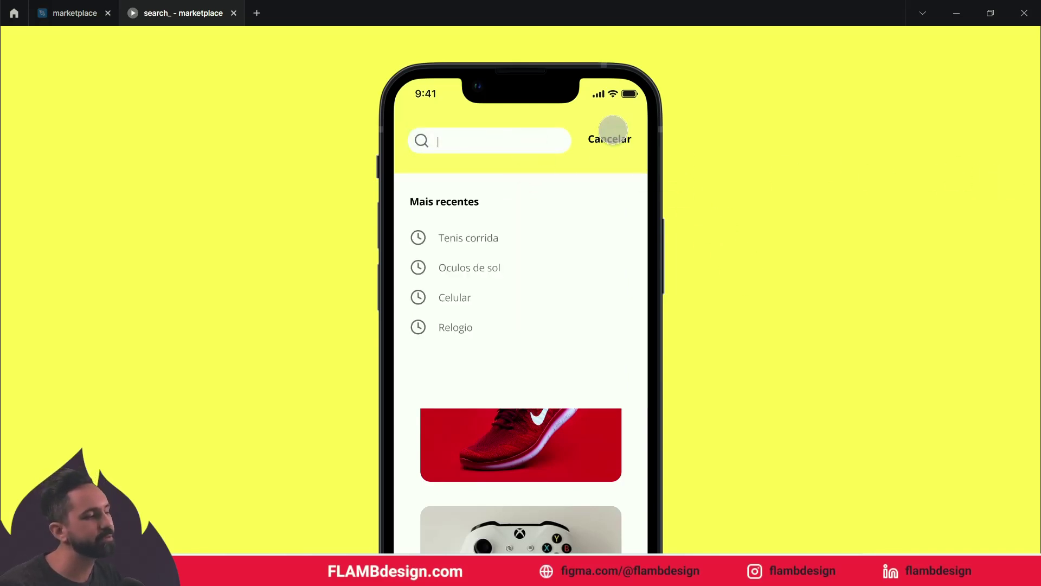
pyautogui.click(611, 139)
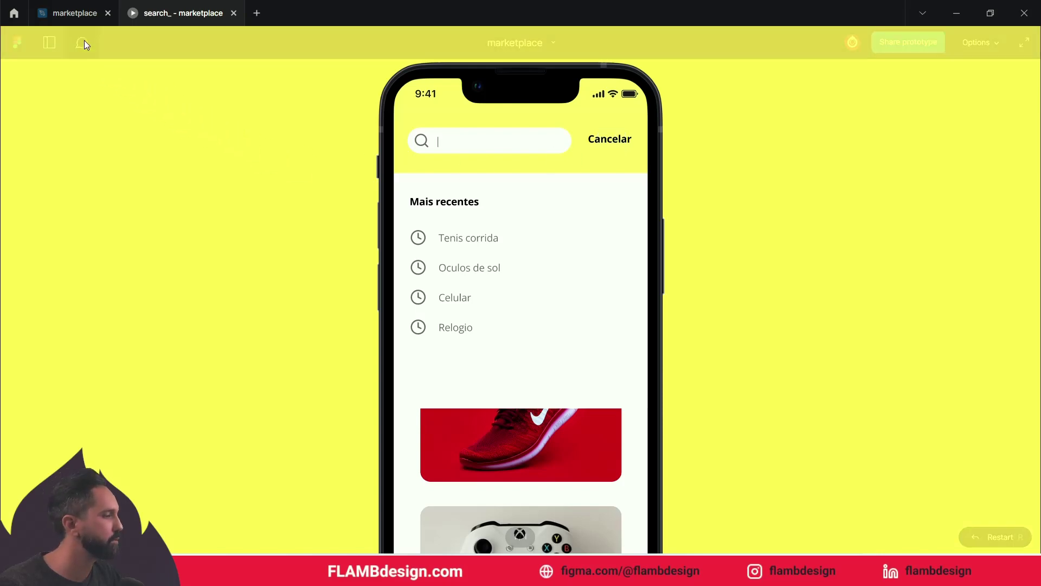
pyautogui.click(80, 16)
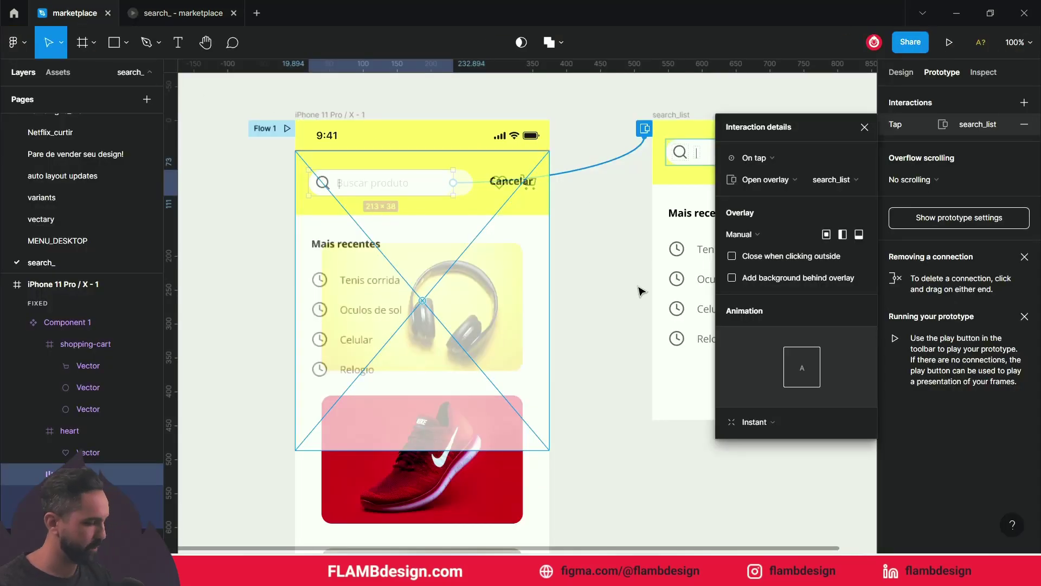
# Step: Give the Cancelar text in search_list an On tap → Close overlay interaction
pyautogui.click(623, 242)
pyautogui.moveTo(614, 253); pyautogui.dragTo(514, 267)
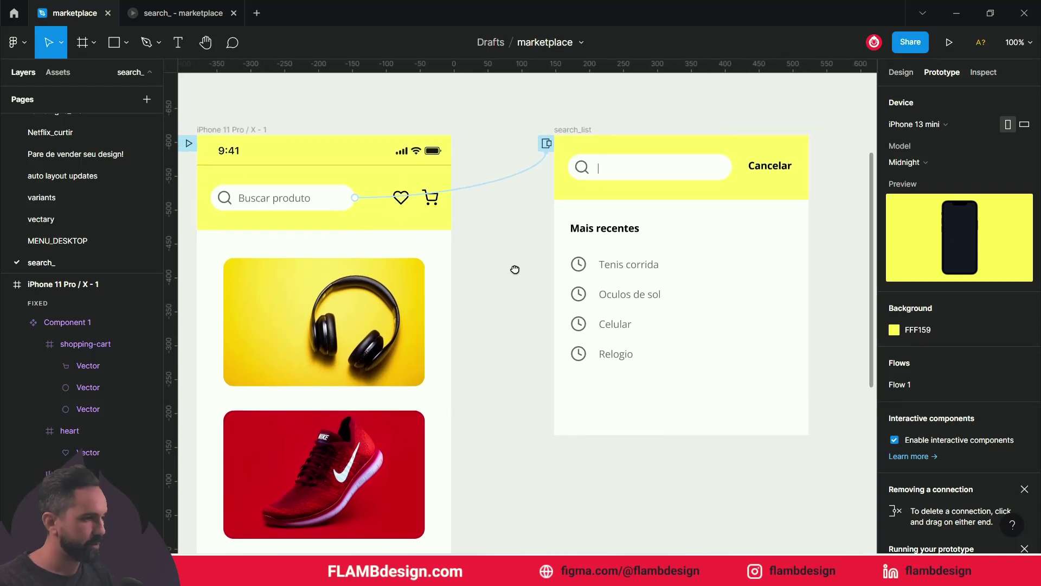
pyautogui.click(784, 170)
pyautogui.doubleClick(785, 171)
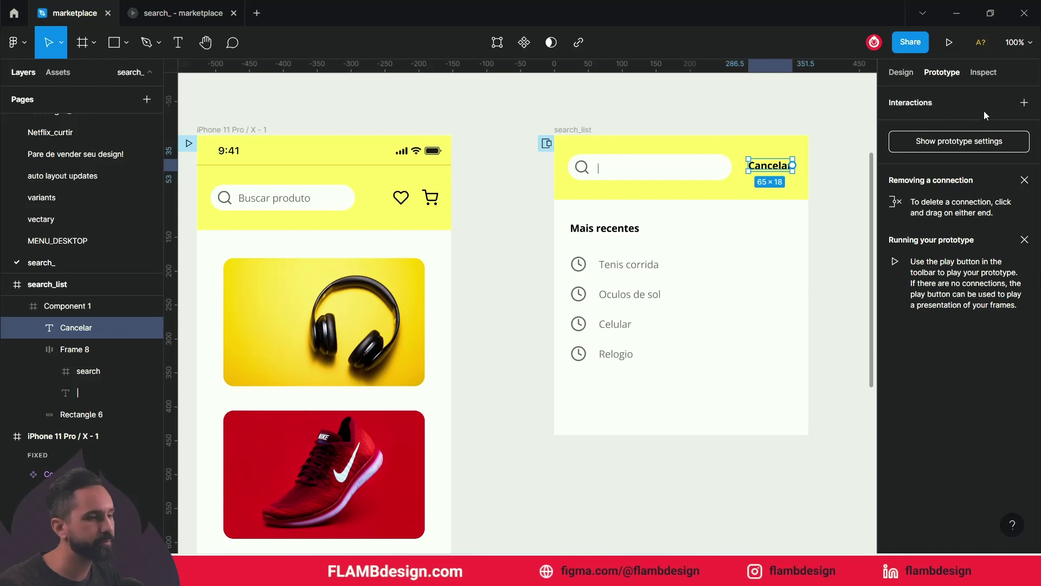
pyautogui.click(1024, 103)
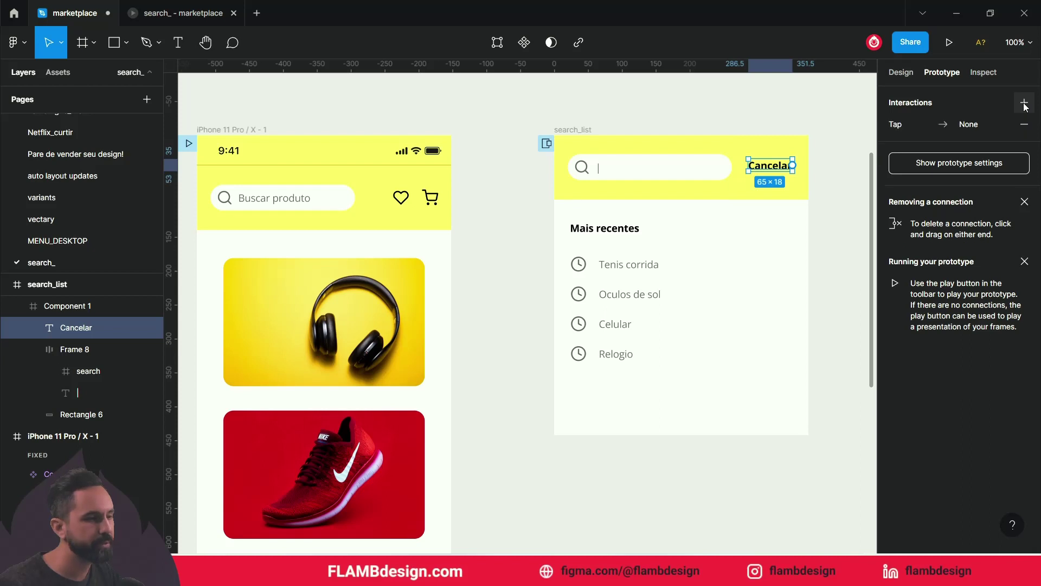
pyautogui.click(979, 124)
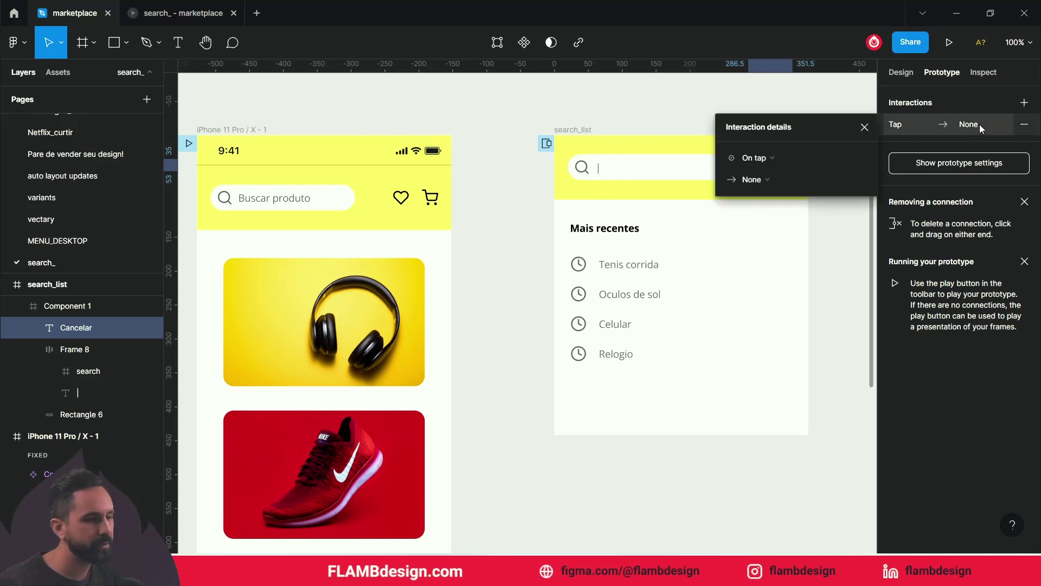
pyautogui.click(762, 182)
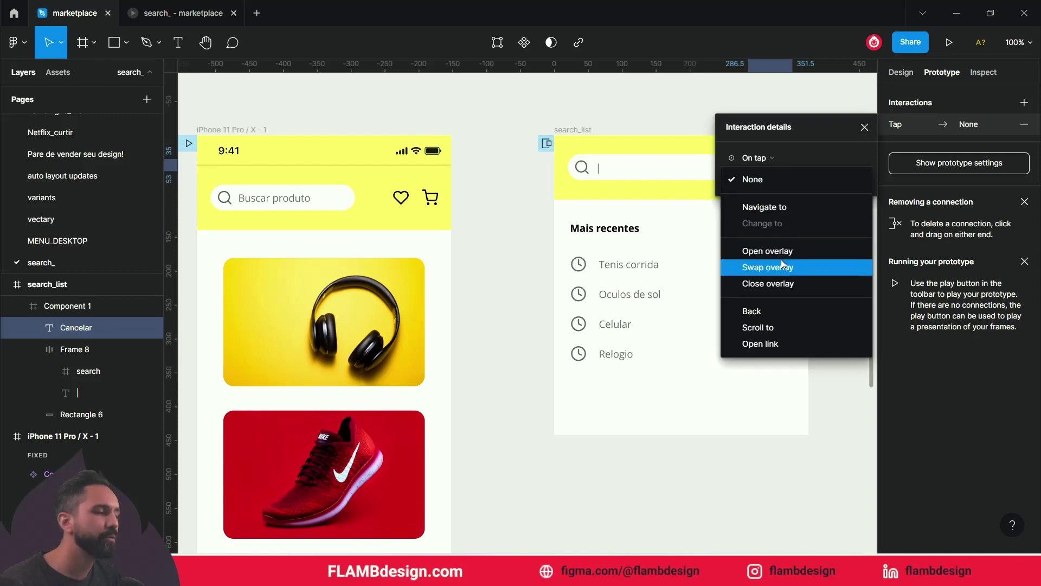
pyautogui.click(785, 288)
pyautogui.click(197, 14)
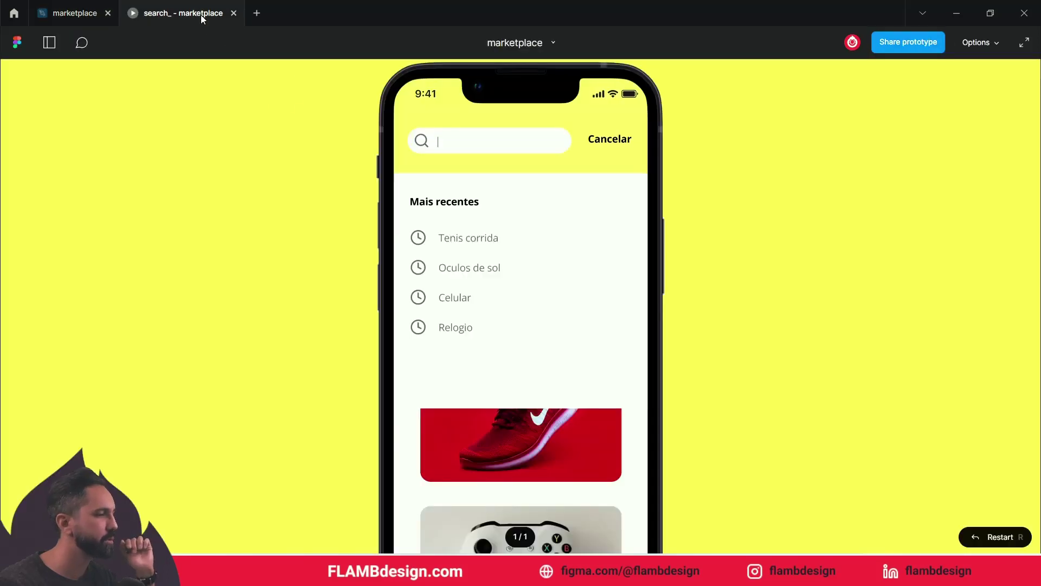
# Step: Tap Cancelar and the search bar in the prototype to check the overlay closes and reopens
pyautogui.click(620, 139)
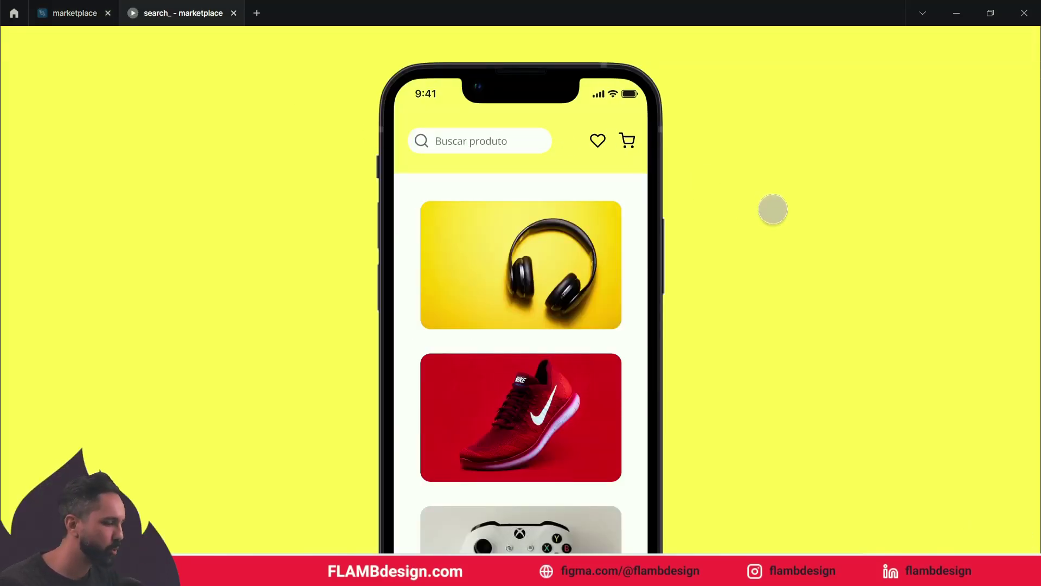
pyautogui.click(525, 167)
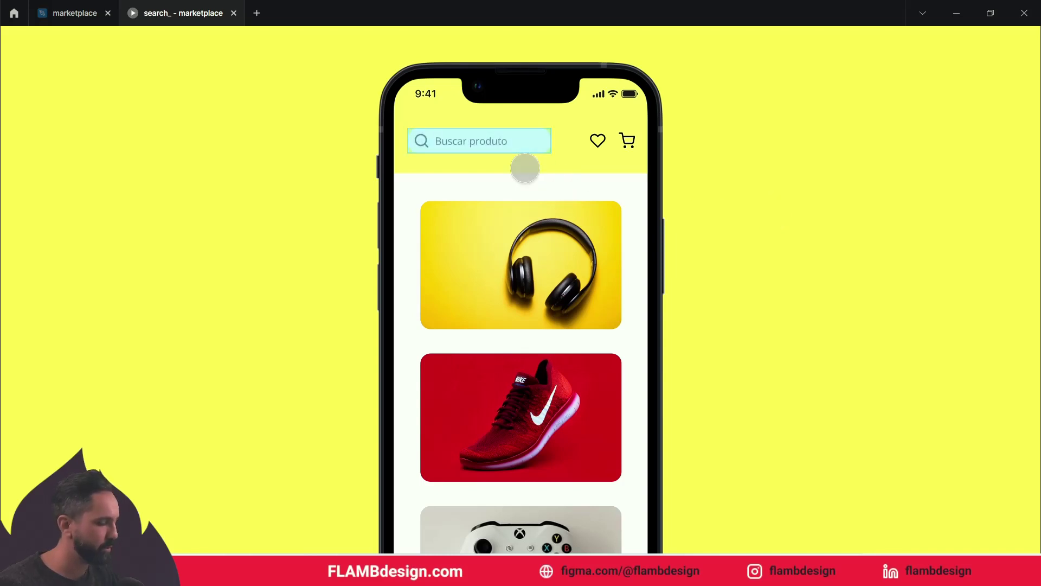
pyautogui.click(520, 140)
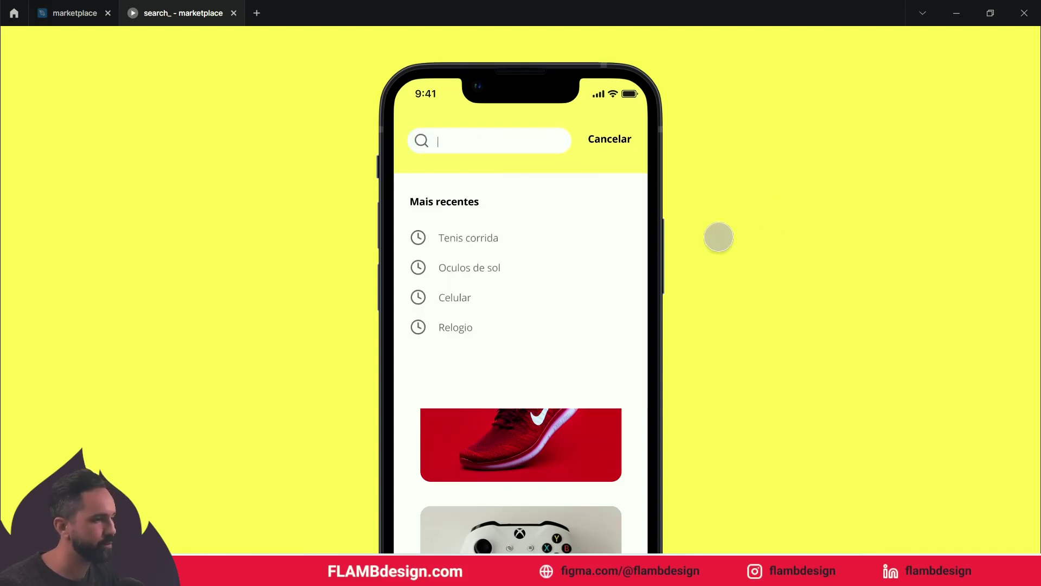
pyautogui.click(622, 140)
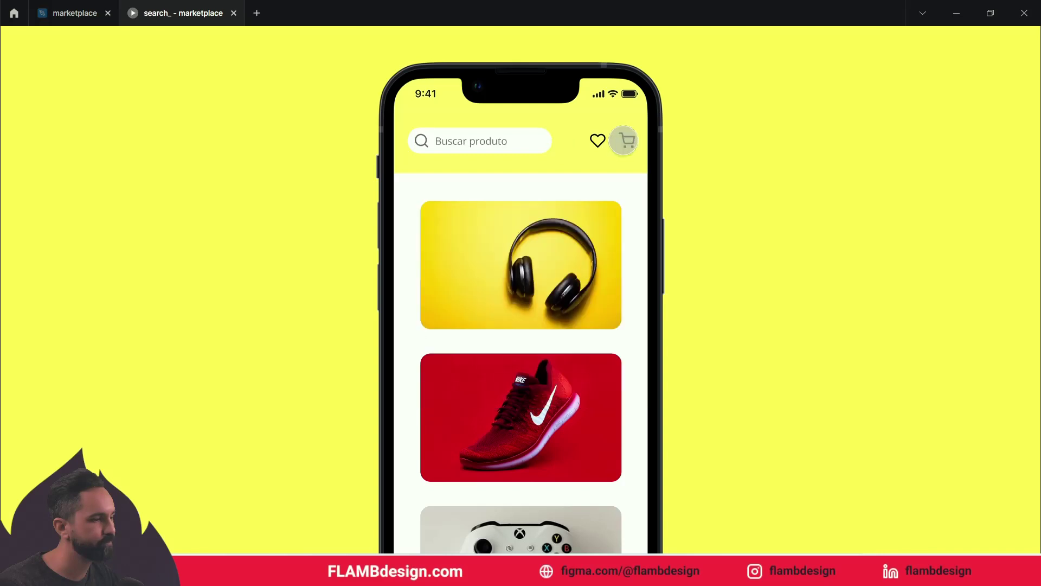
pyautogui.click(514, 139)
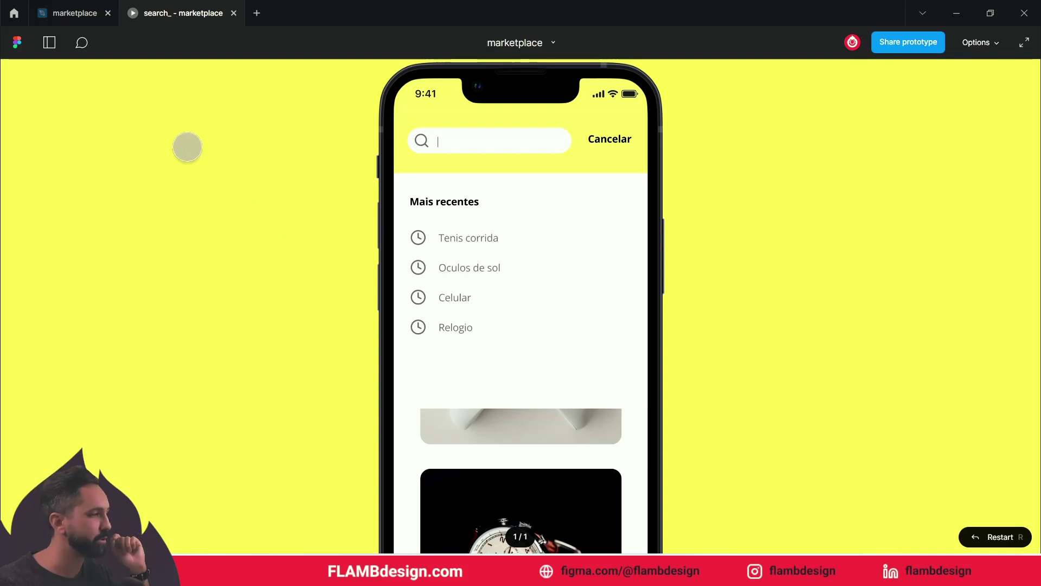
pyautogui.click(70, 15)
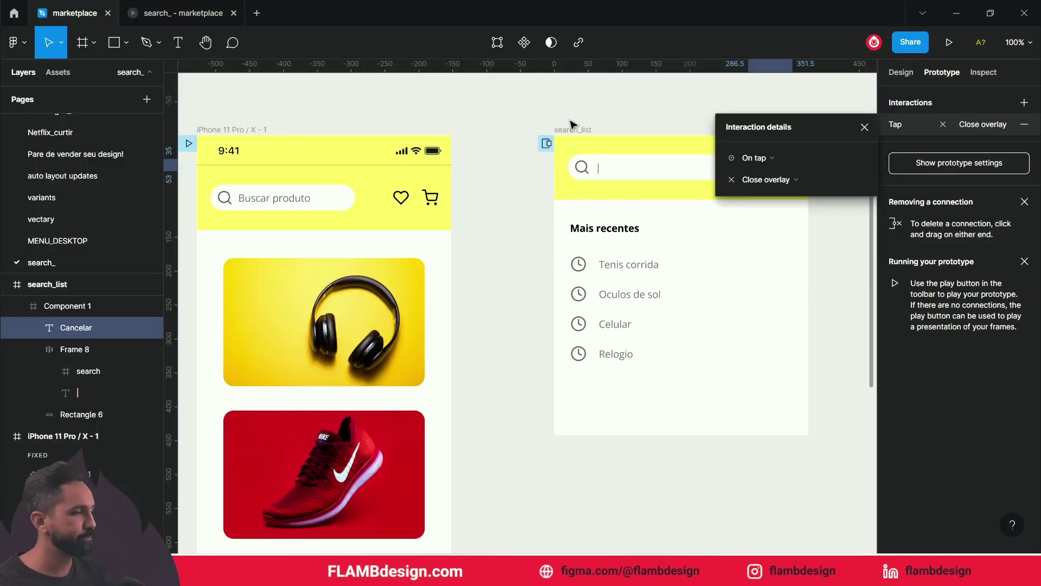
# Step: Resize search_list to the iPhone 11 Pro / X preset, 375×812
pyautogui.click(682, 247)
pyautogui.click(896, 74)
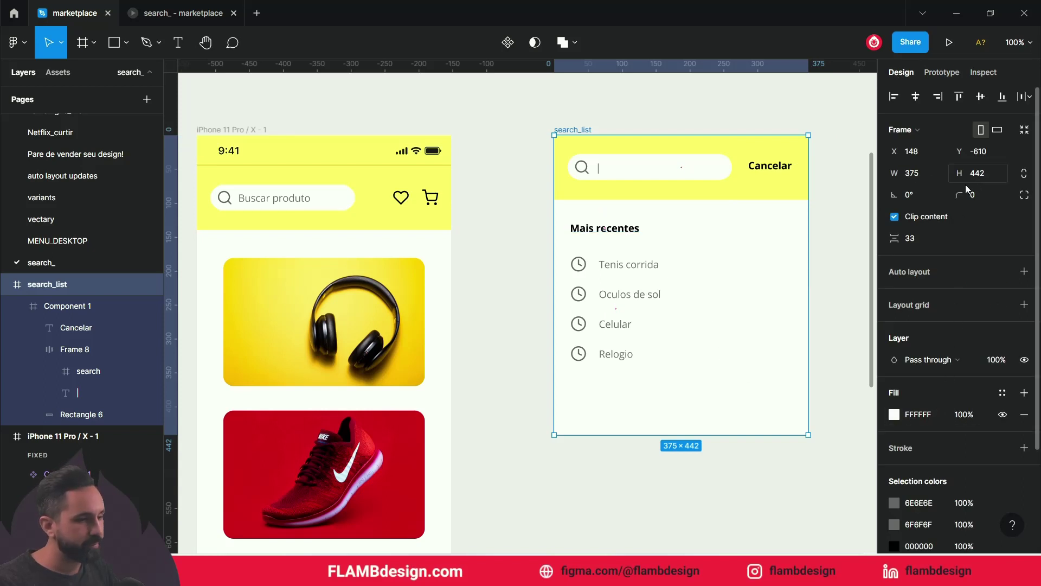
pyautogui.click(905, 131)
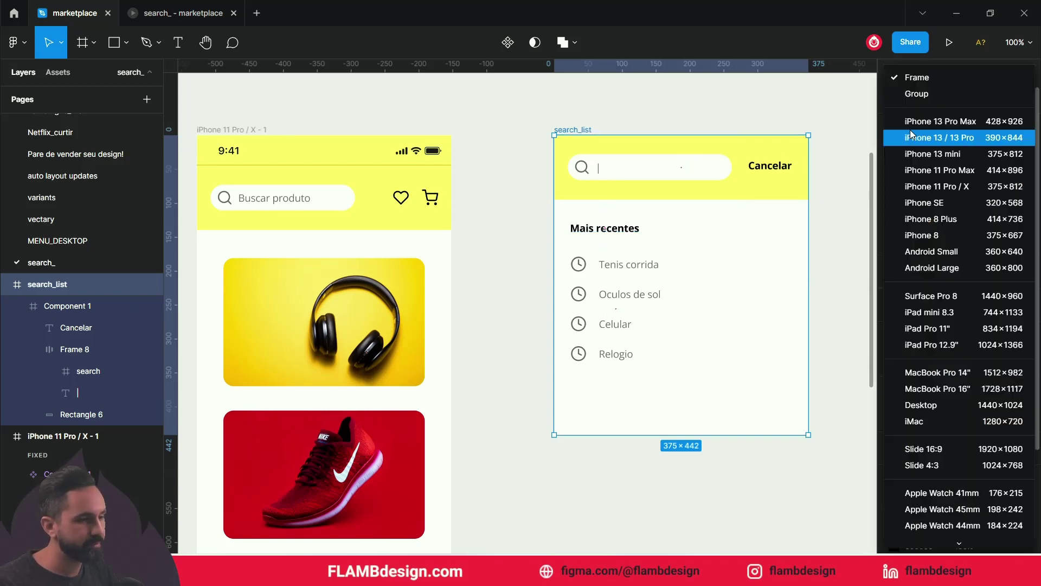
pyautogui.click(935, 189)
pyautogui.scroll(-5, 791, 336)
pyautogui.scroll(-2, 791, 336)
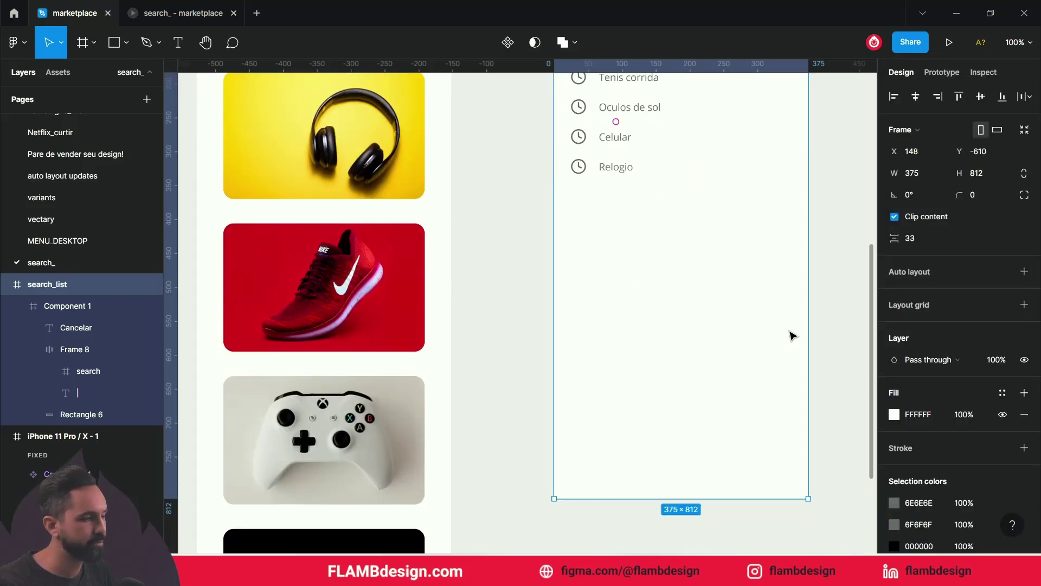
pyautogui.scroll(5, 792, 337)
pyautogui.scroll(1, 789, 334)
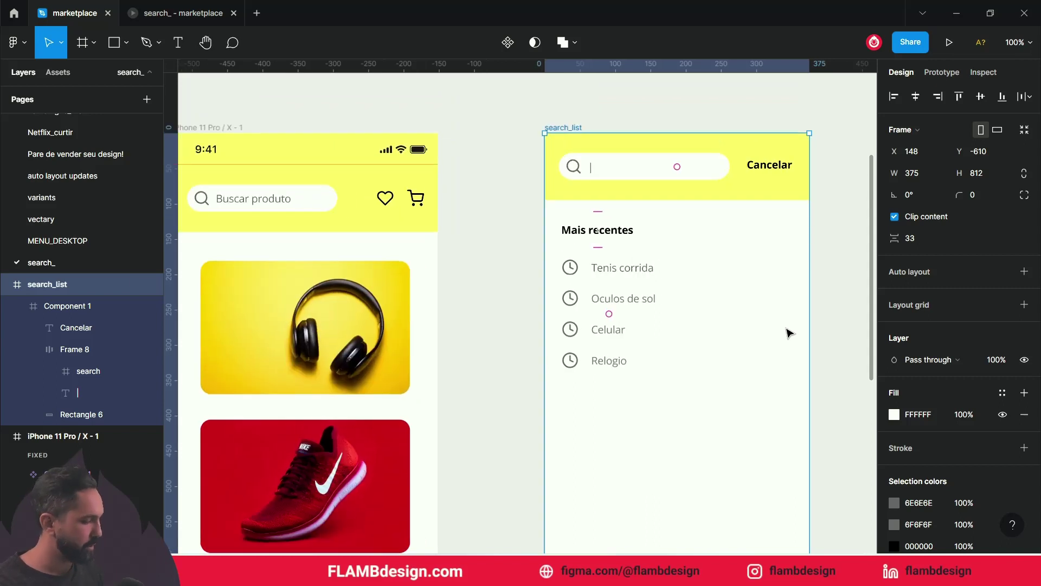
pyautogui.scroll(-5, 789, 333)
# Step: Drag the keyboard frame to the bottom of search_list and preview it
pyautogui.click(637, 178)
pyautogui.moveTo(637, 178); pyautogui.dragTo(769, 434)
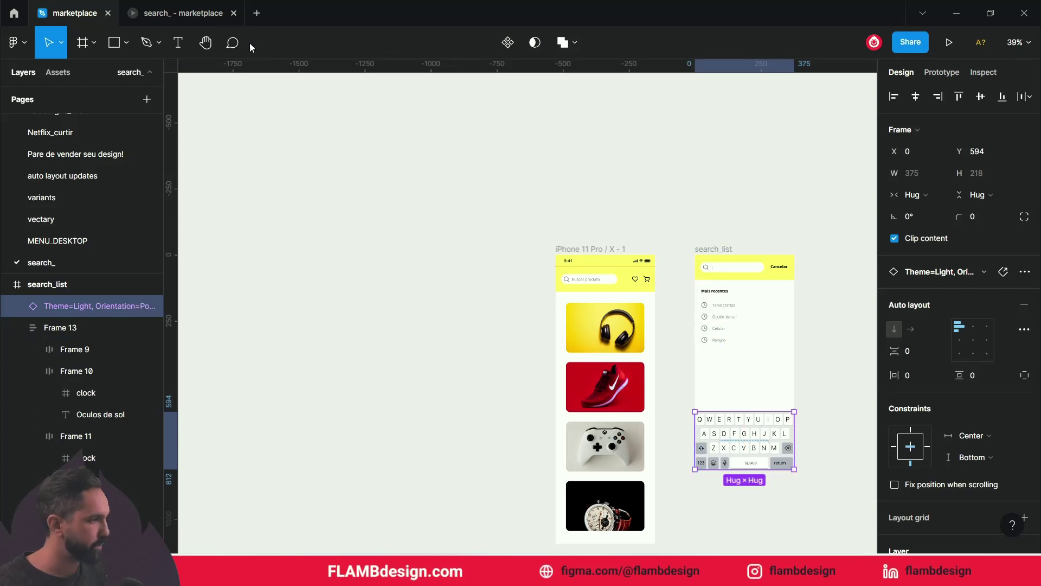
pyautogui.click(214, 16)
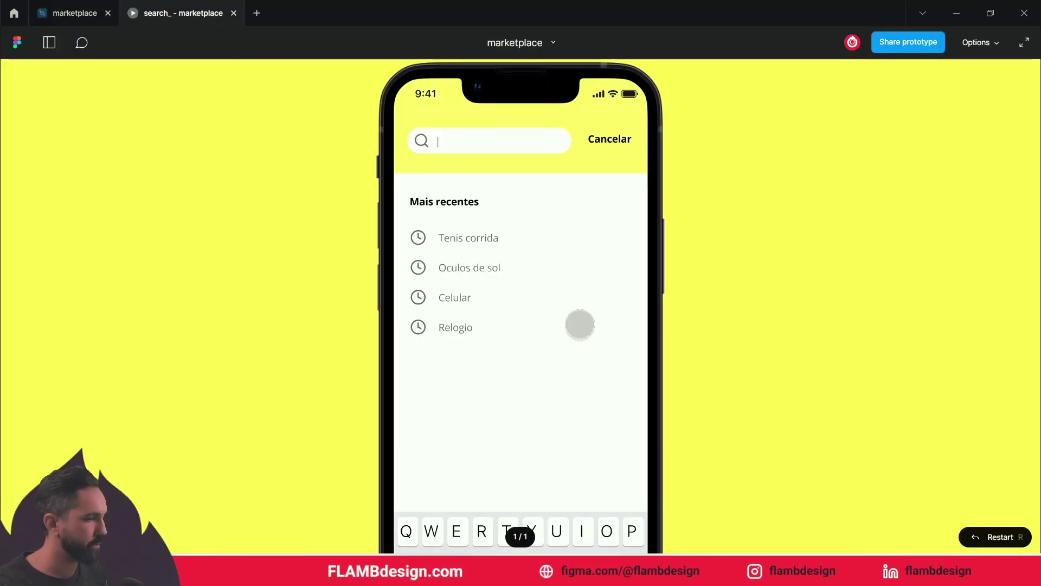
# Step: Fit the prototype phone to the screen and toggle search with Cancelar and the search bar repeatedly
pyautogui.press('z')
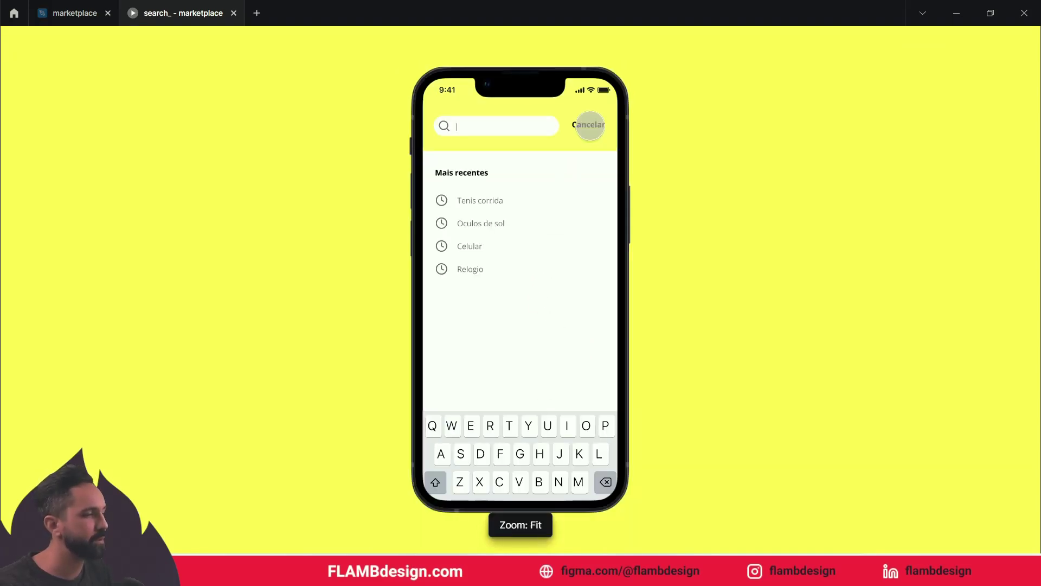
pyautogui.click(590, 126)
pyautogui.click(503, 127)
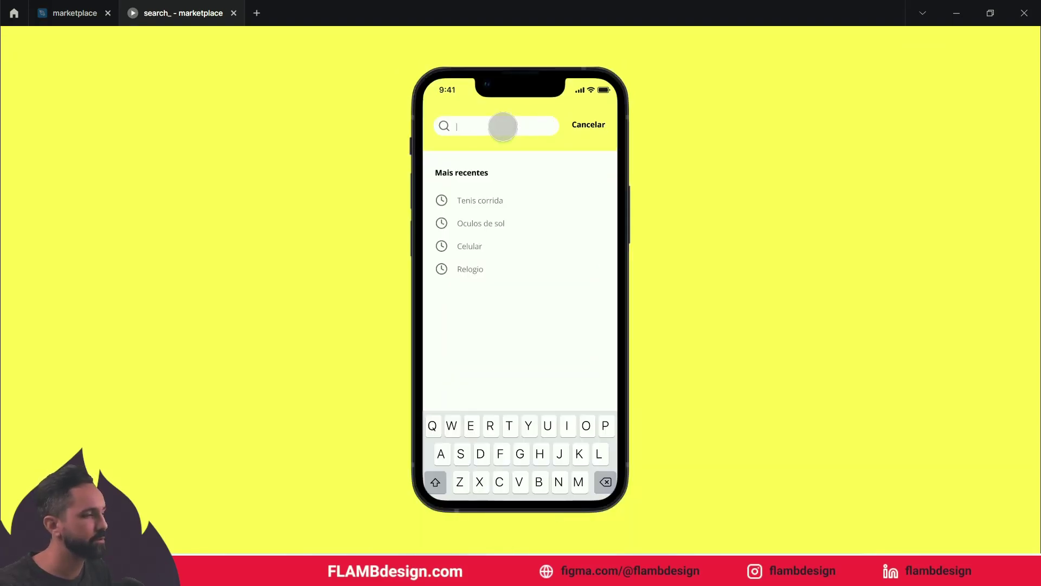
pyautogui.click(588, 124)
pyautogui.click(584, 420)
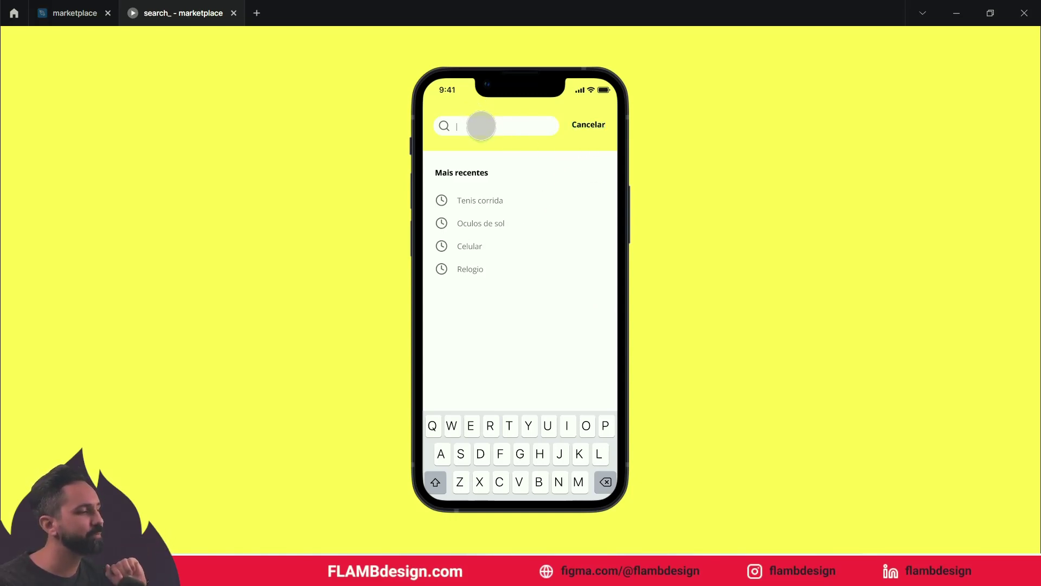
pyautogui.click(588, 124)
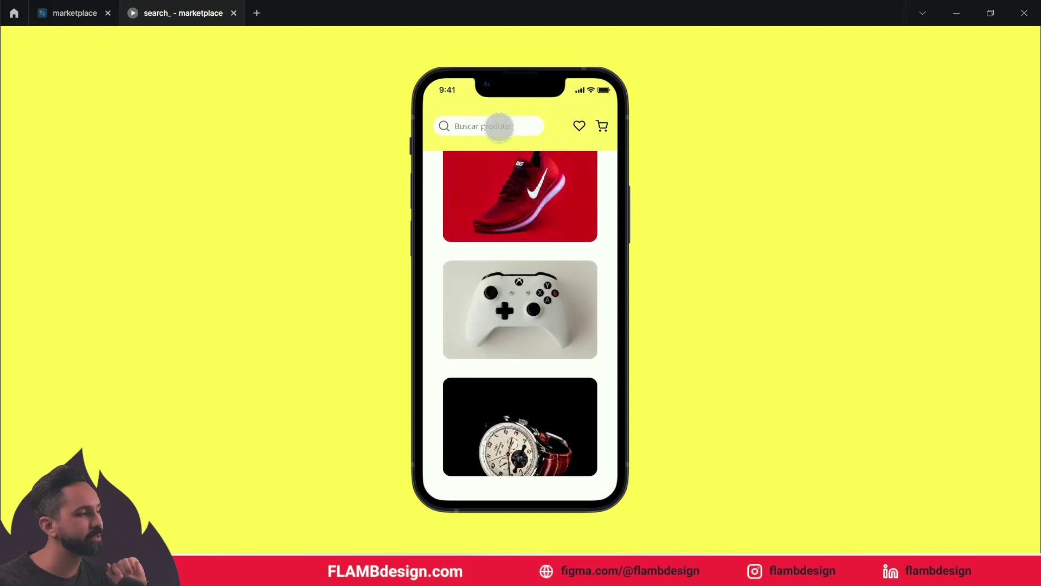
pyautogui.click(496, 126)
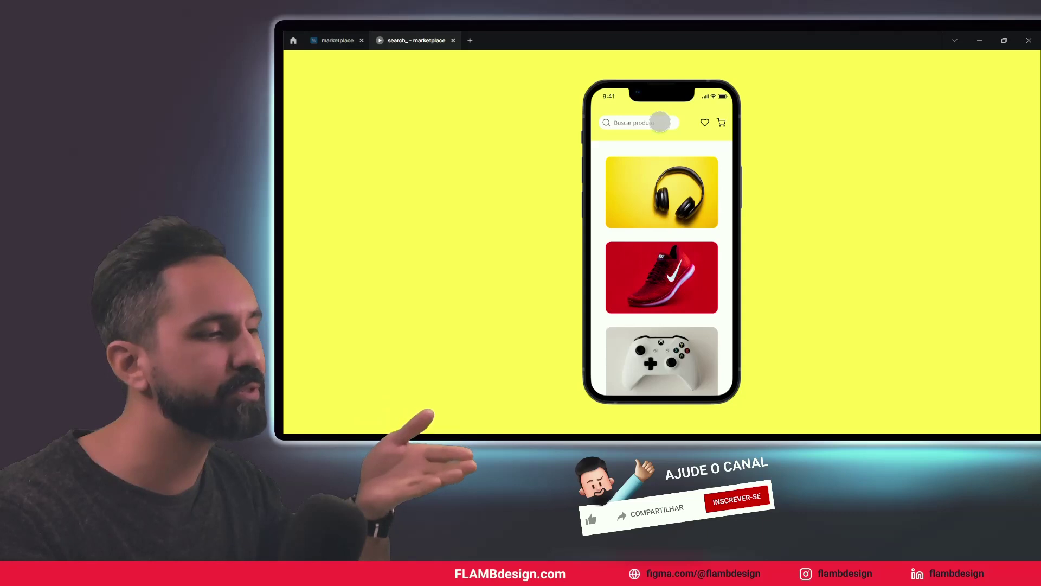
pyautogui.click(659, 121)
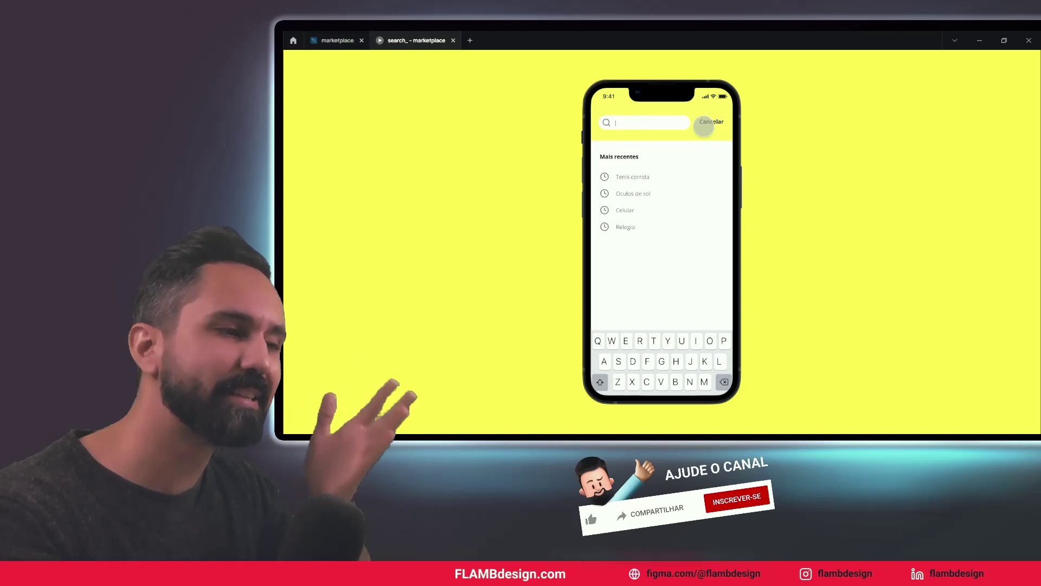
pyautogui.click(711, 122)
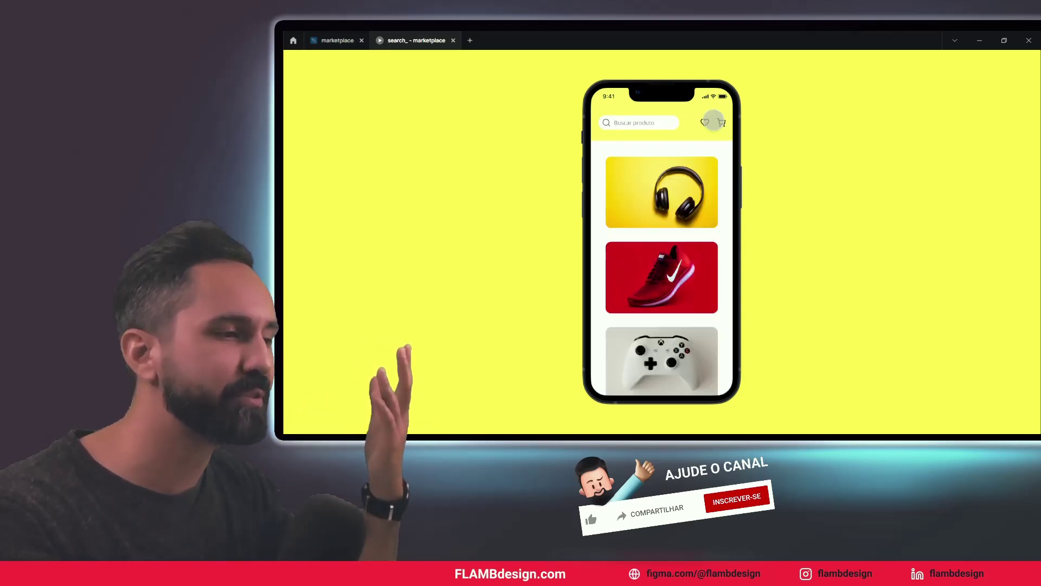
pyautogui.scroll(-3, 684, 242)
pyautogui.scroll(3, 684, 242)
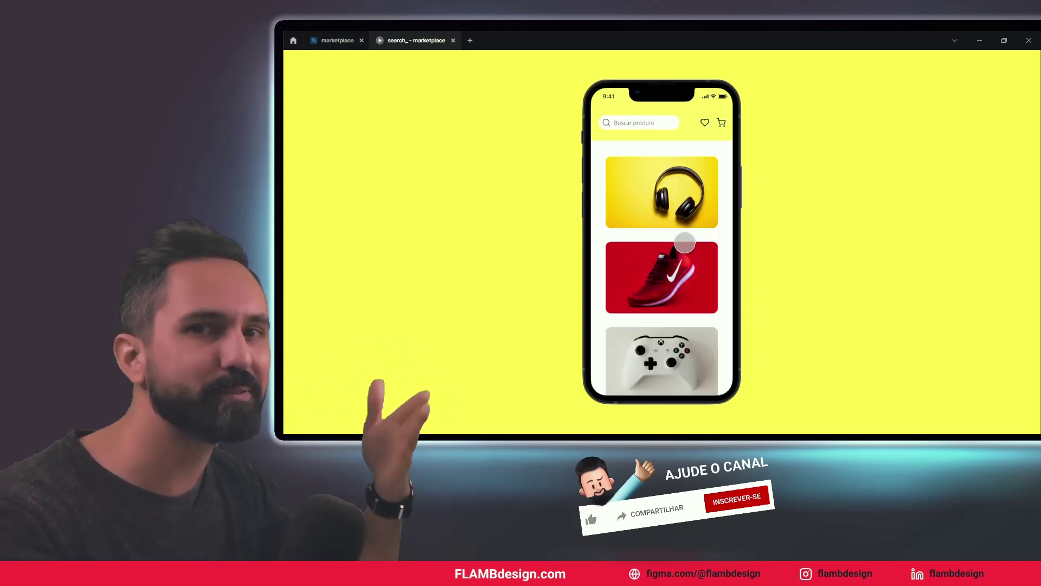